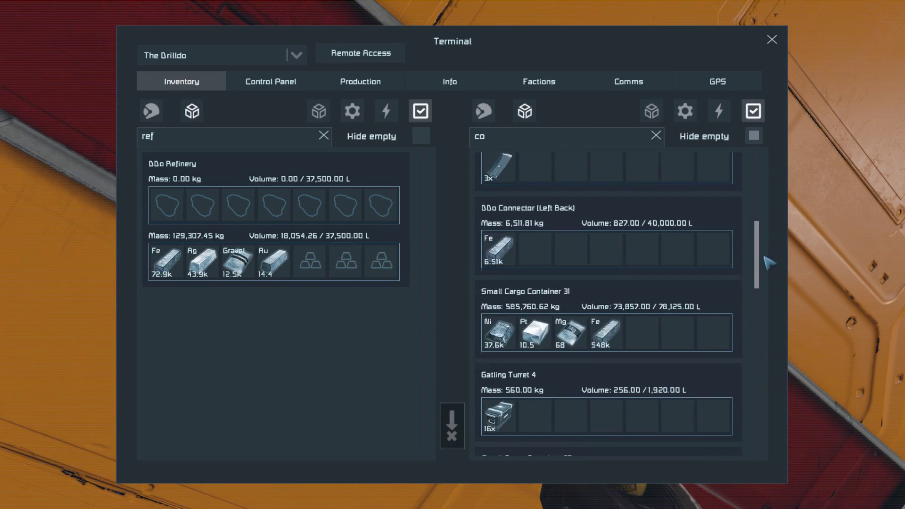
left_click_drag(764, 257, 767, 185)
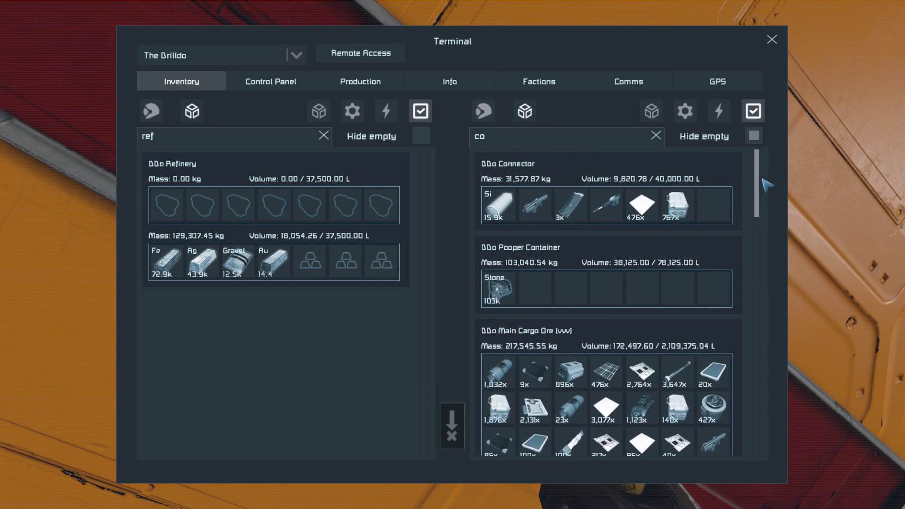
Close the Terminal after reviewing the Drilldo's cargo and refinery inventories
left_click(771, 39)
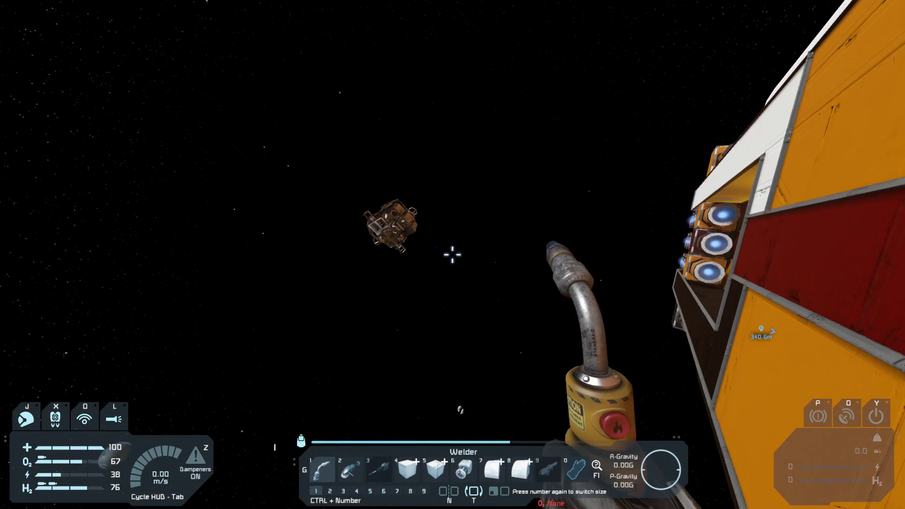
Jetpack over to the green Refinous Otus station and open its inventory terminal
key("d")
key("d")
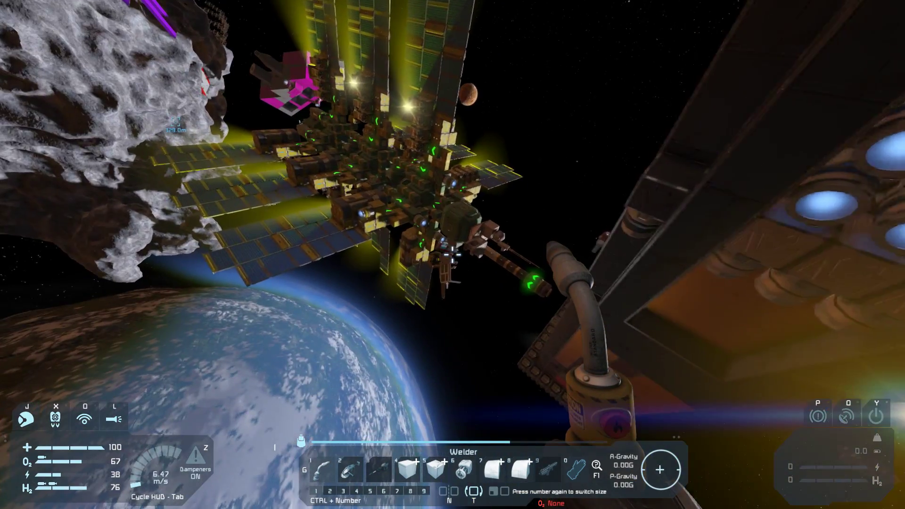
key("w")
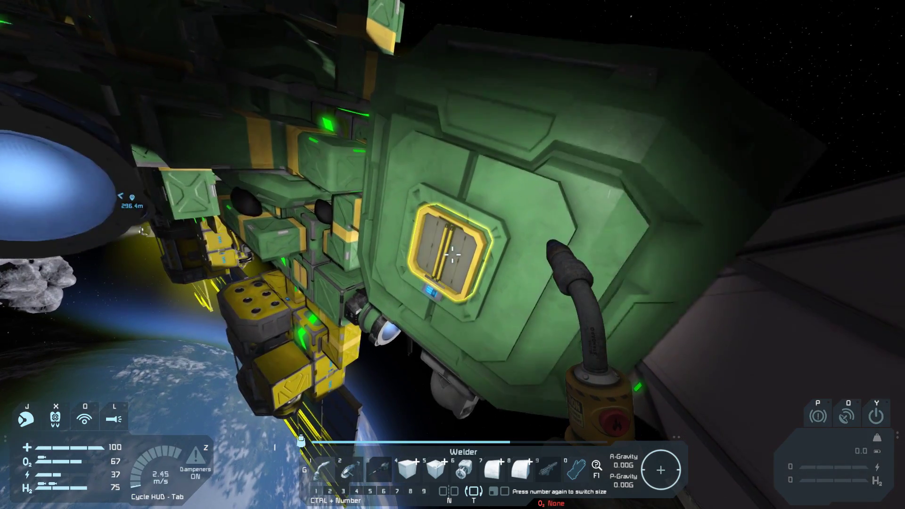
key("k")
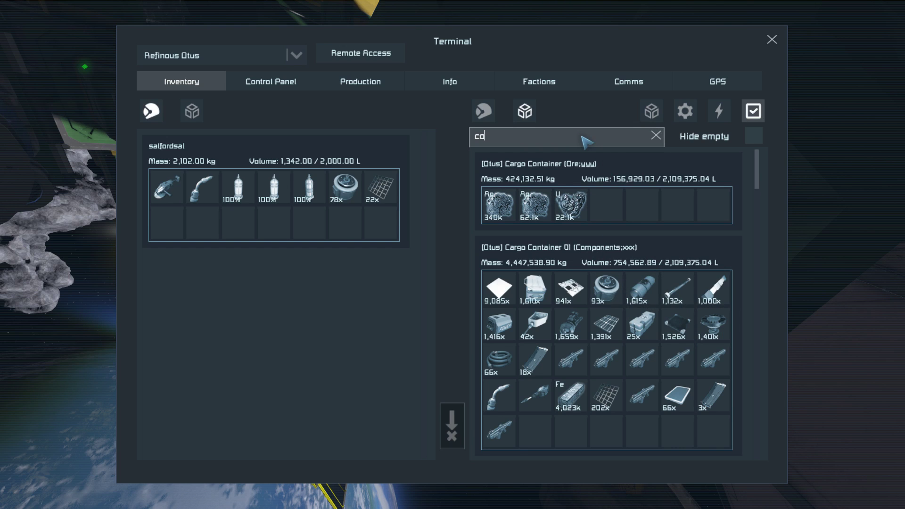
type("b")
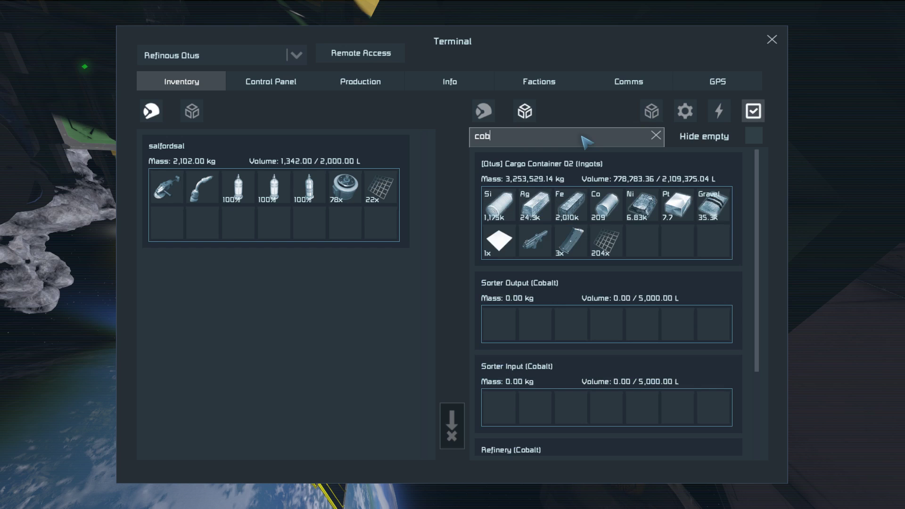
Move 209 Co ingots from Cargo Container 02 into the character inventory
mouse_move(572, 206)
left_mouse_down()
mouse_move(574, 215)
mouse_move(685, 111)
left_mouse_up()
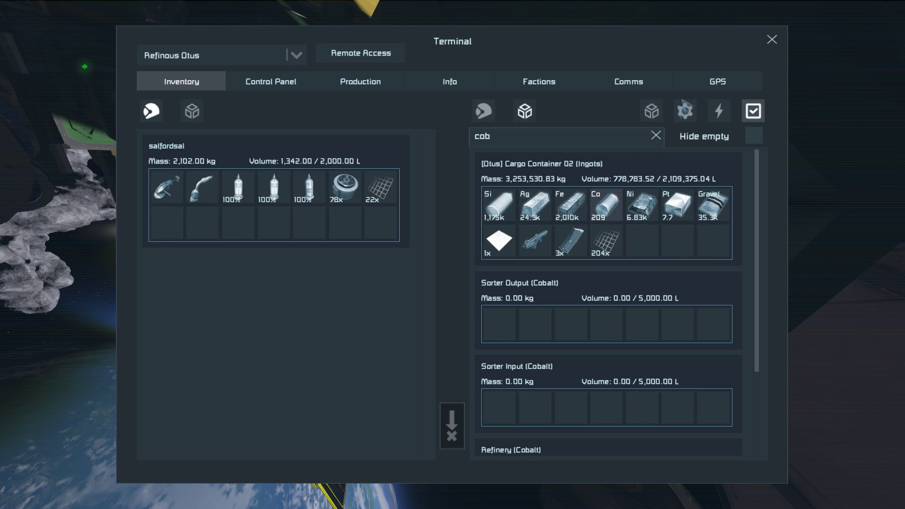
key("Escape")
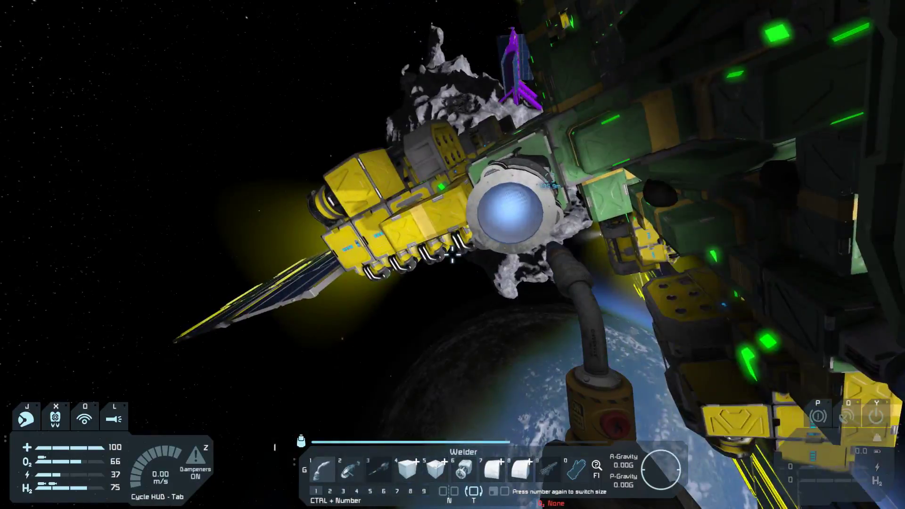
key("w")
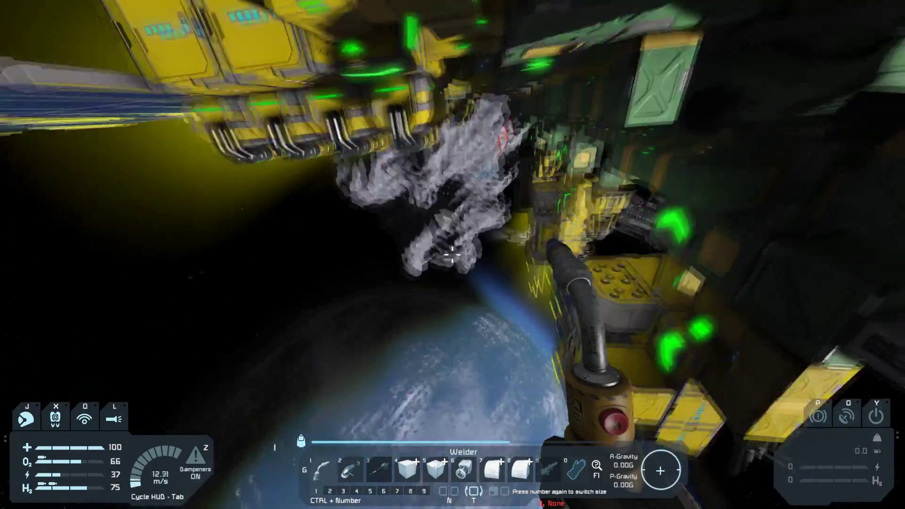
key("w")
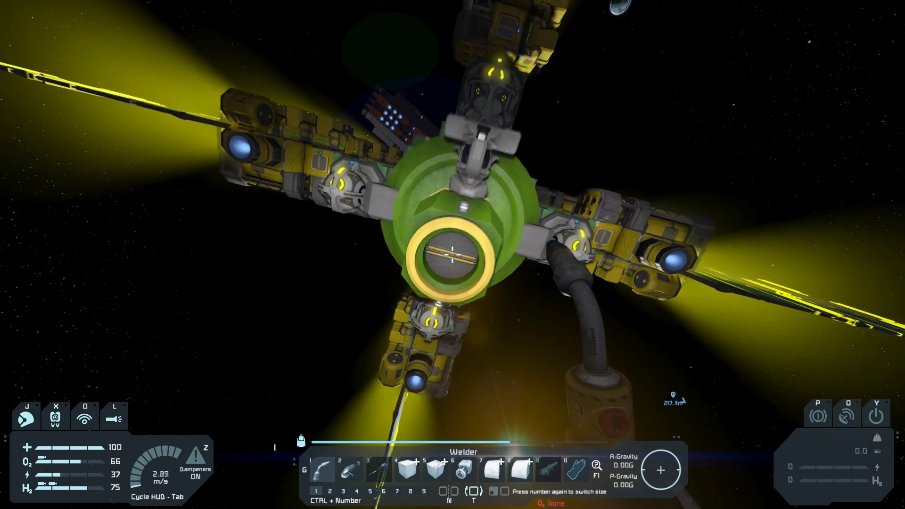
key("f")
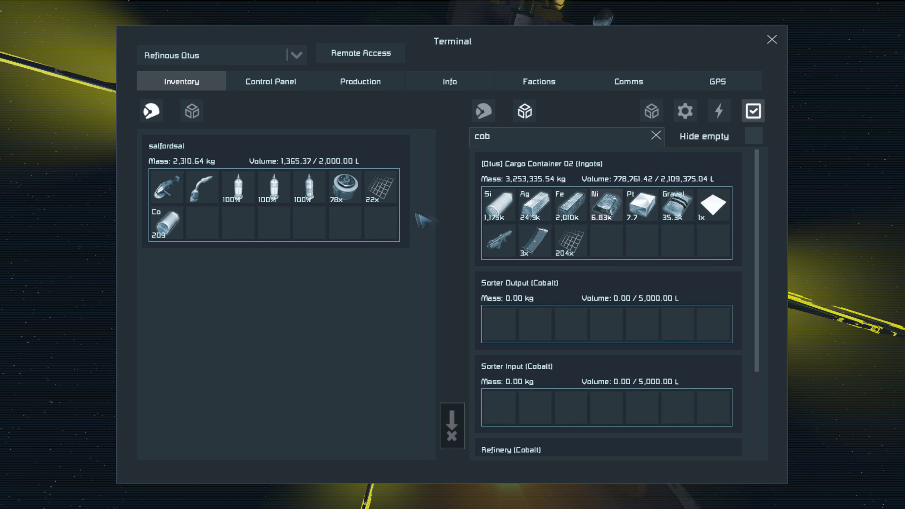
key("Escape")
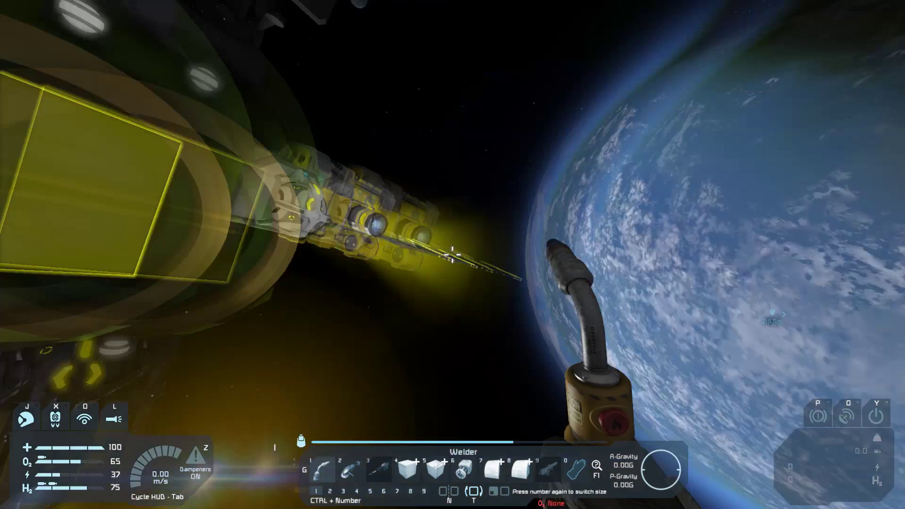
Fly back to the Drilldo and drop the 209 cobalt ingots into the DDo Connector
key("w")
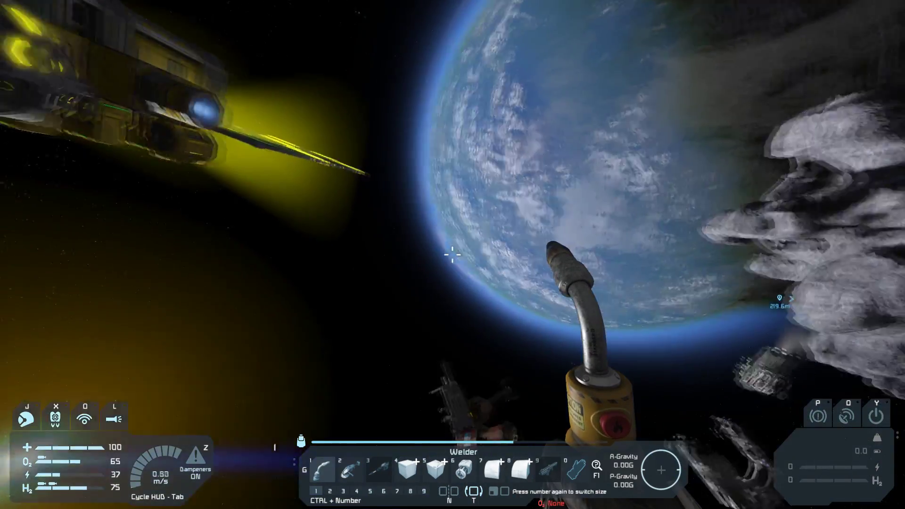
key("w")
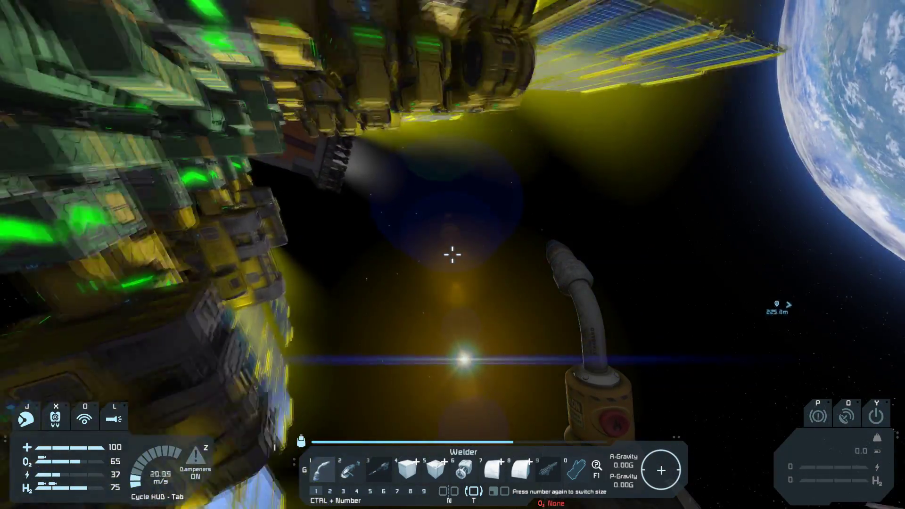
key("w")
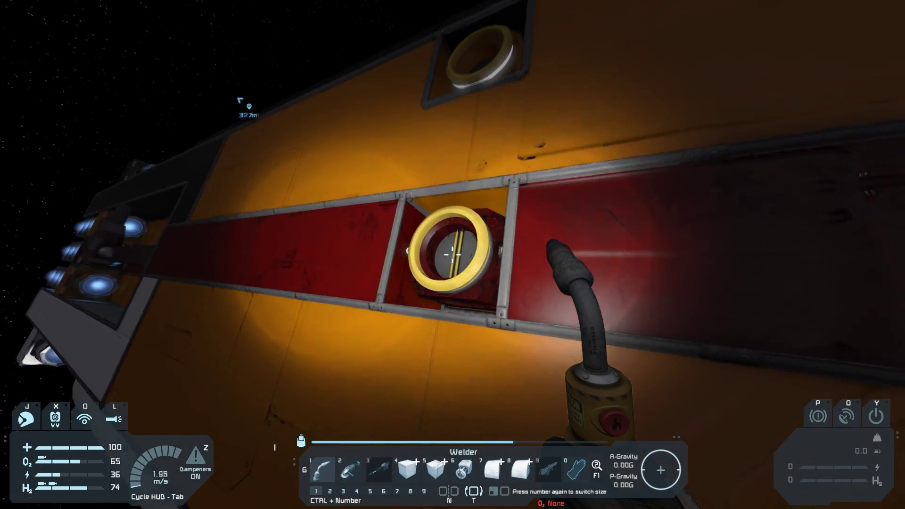
key("f")
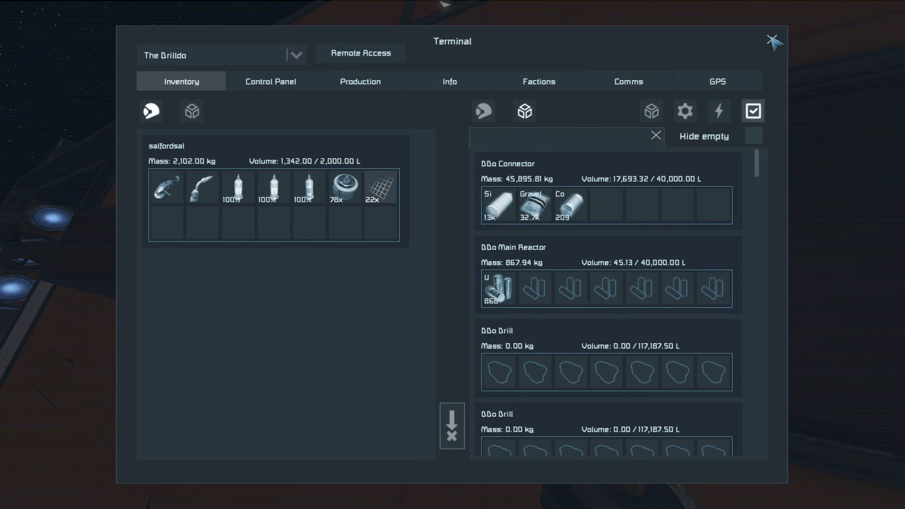
key("Escape")
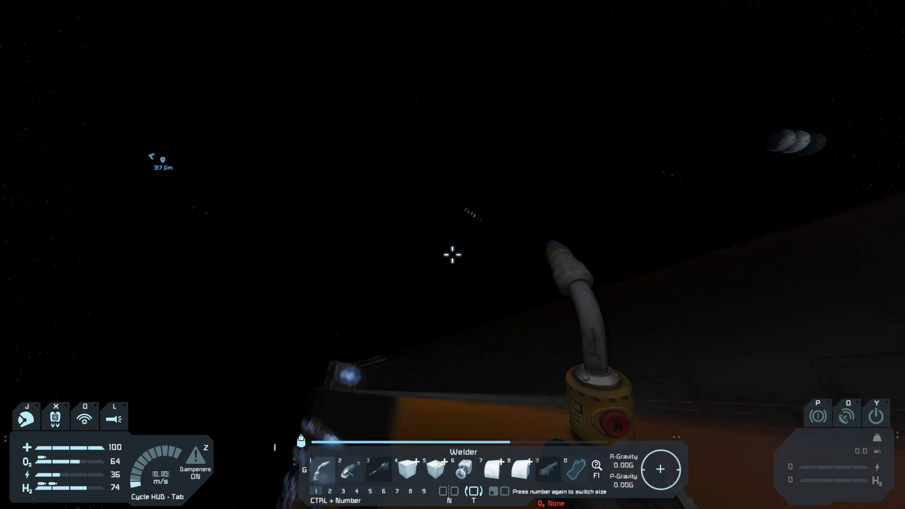
Jetpack up to the small ship frame and start welding its Connector block
key("w")
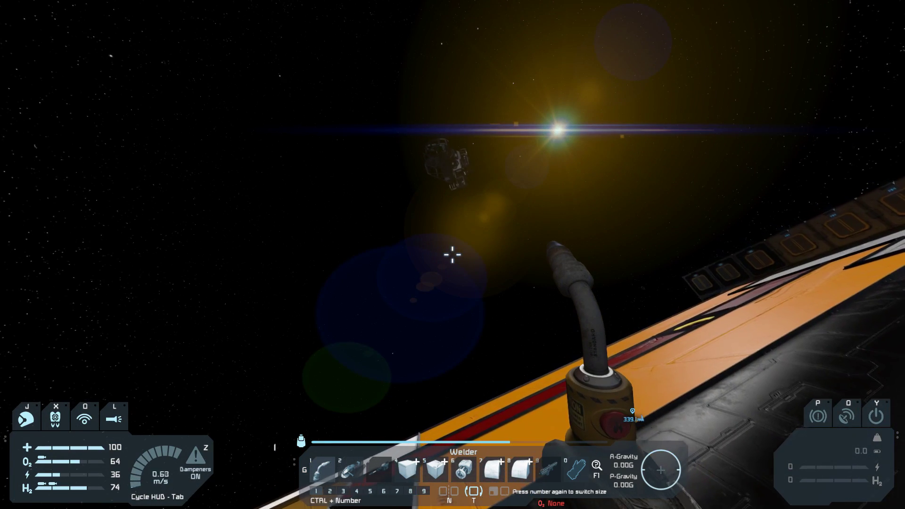
key("w")
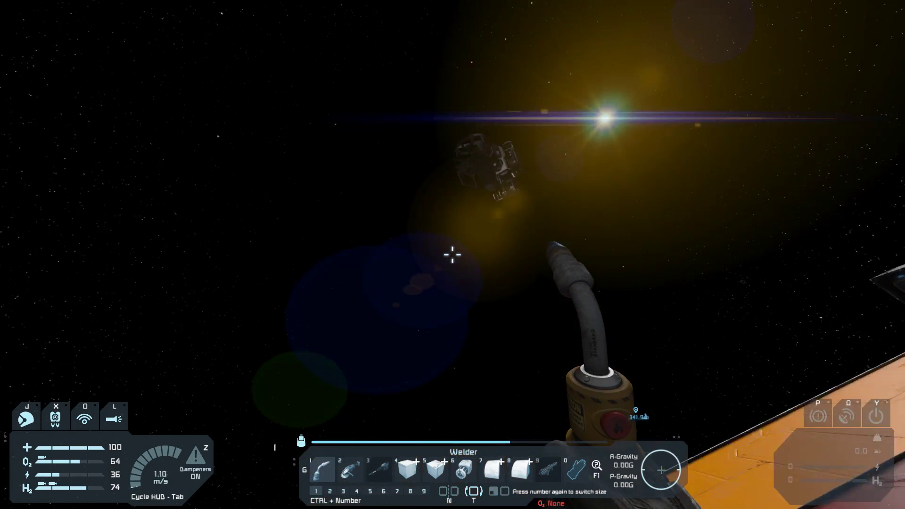
key("w")
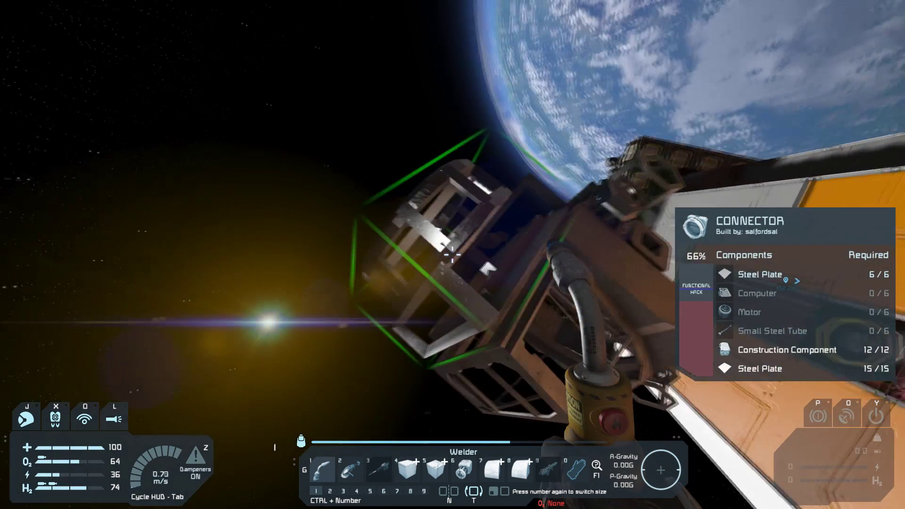
left_click(452, 255)
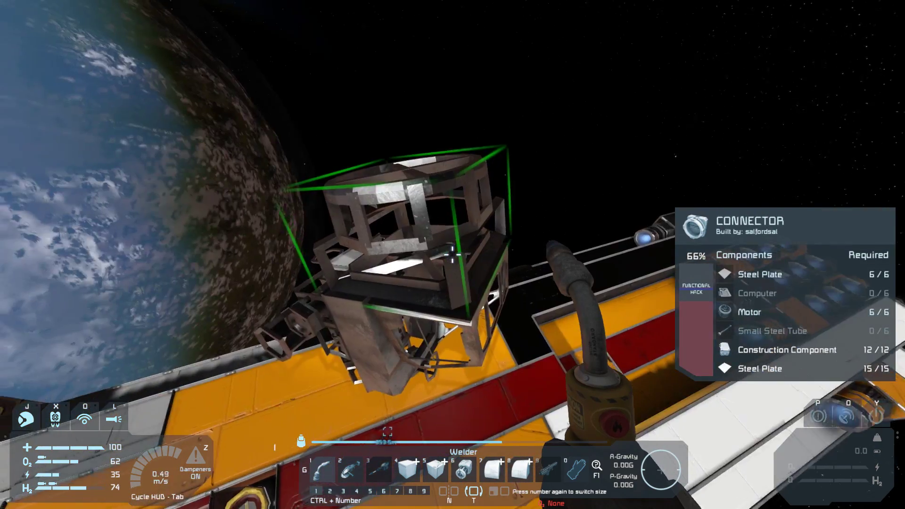
Weld the Connector, then the Cockpit, then the Small Reactor on the frame
left_click(453, 255)
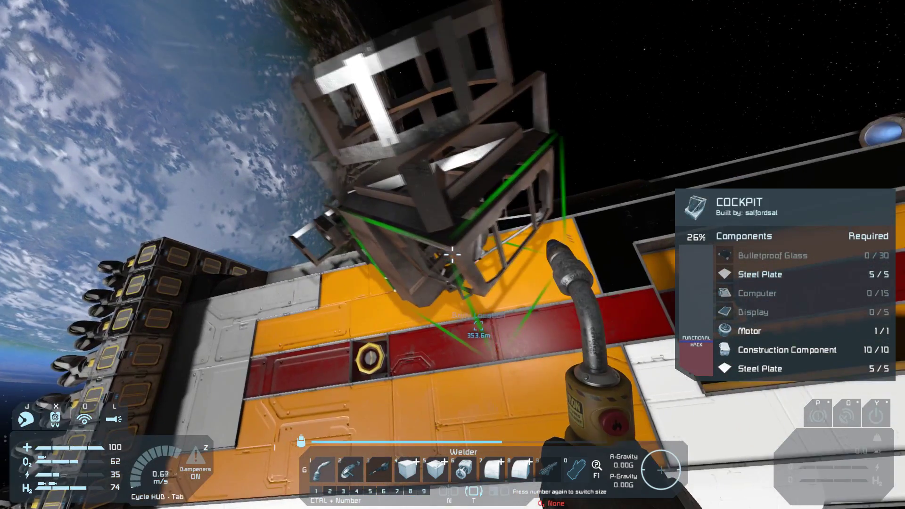
left_click(452, 255)
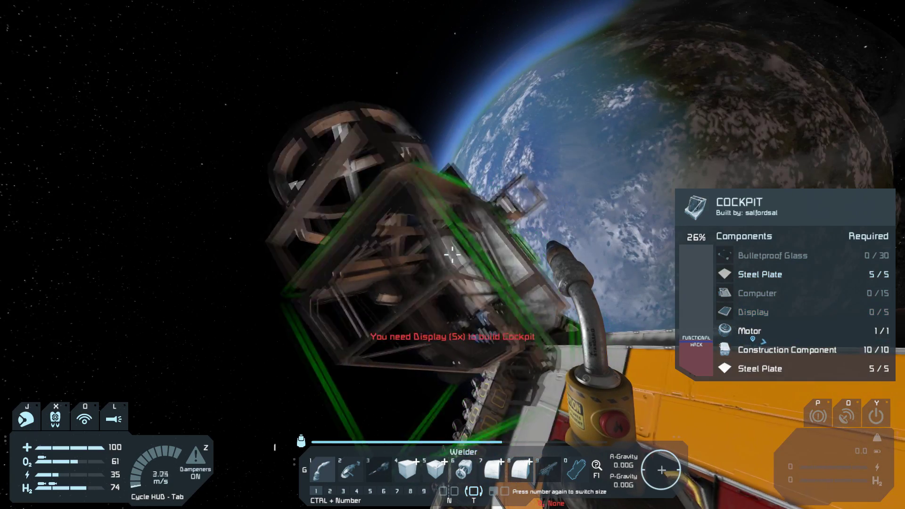
key("s")
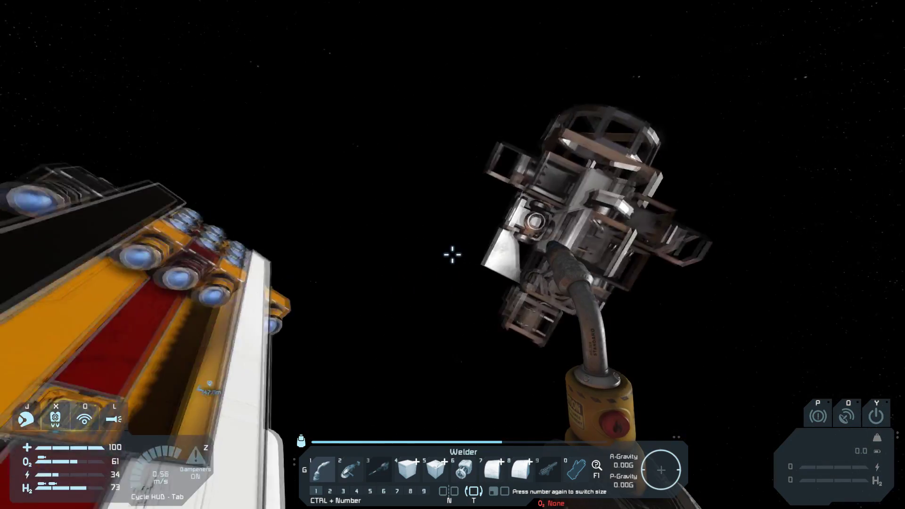
key("w")
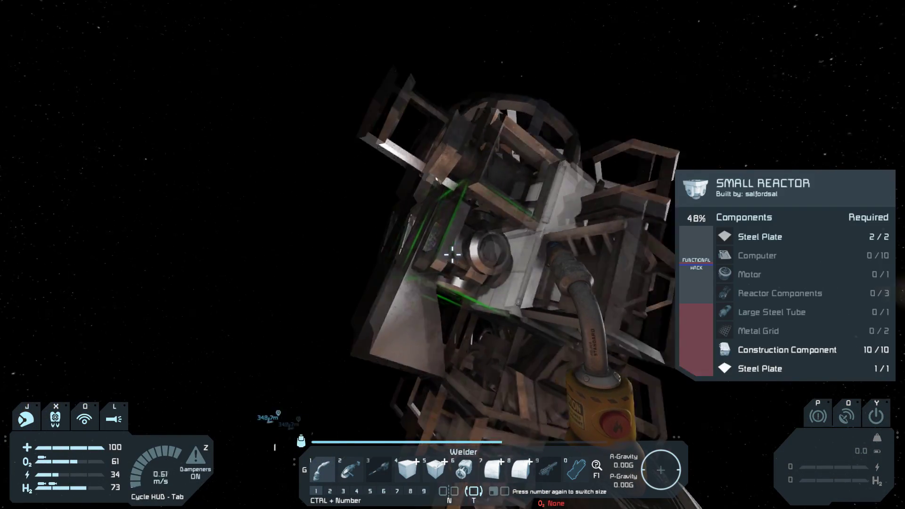
left_click(452, 254)
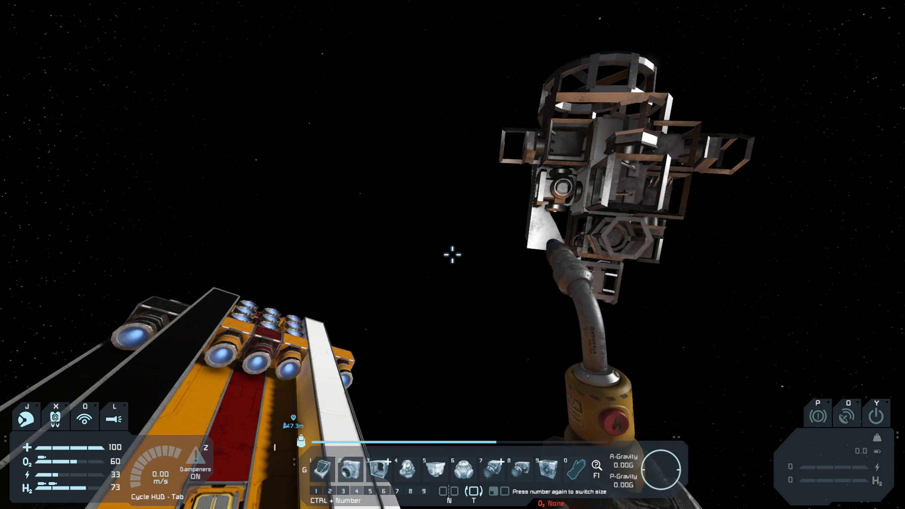
Select the gyroscope and try placing it on the small ship frame
key("4")
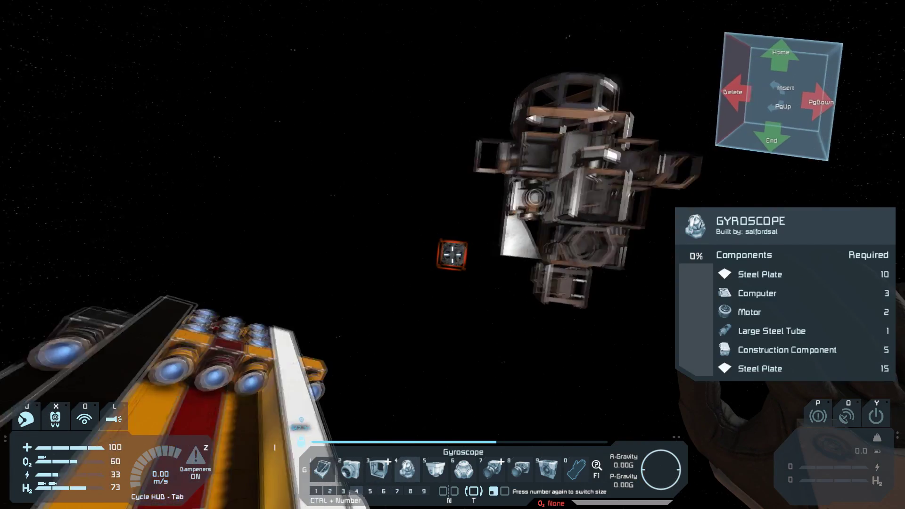
key("w")
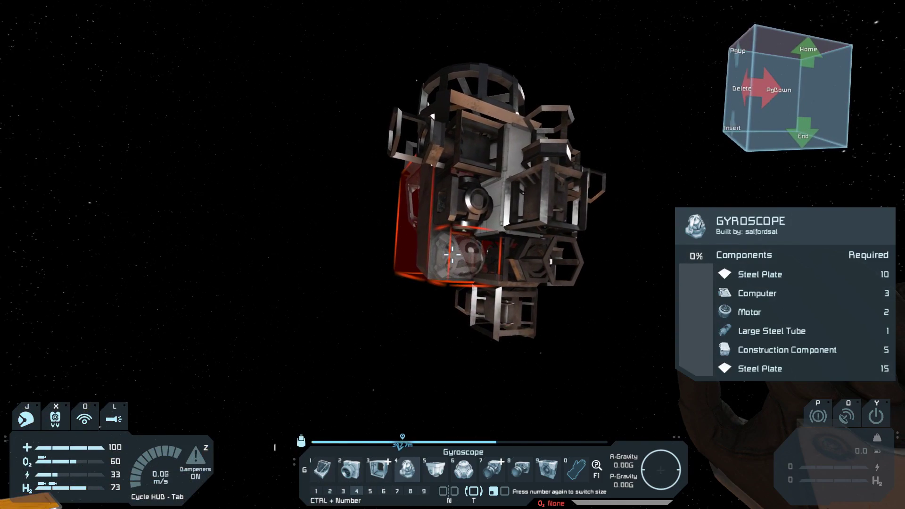
left_click(452, 254)
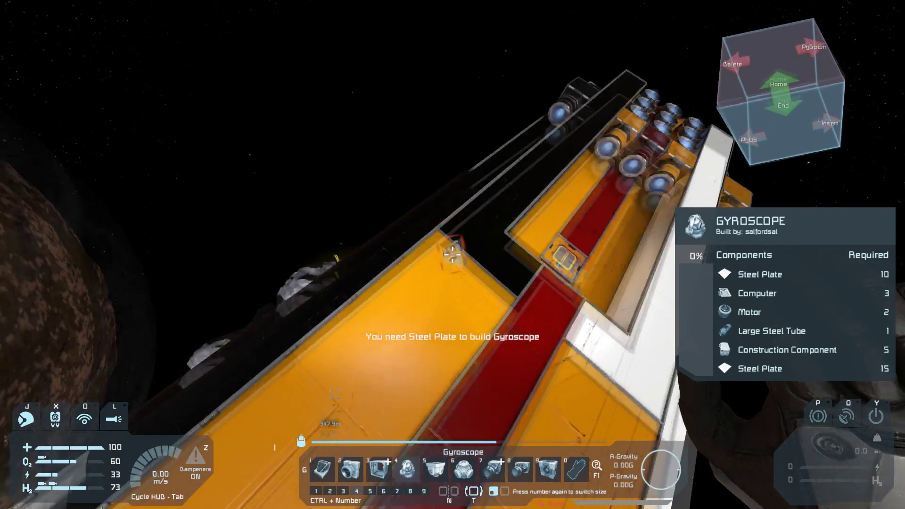
Fly under the yellow hull and take 250 Steel Plates from the DDo Connector
key("w")
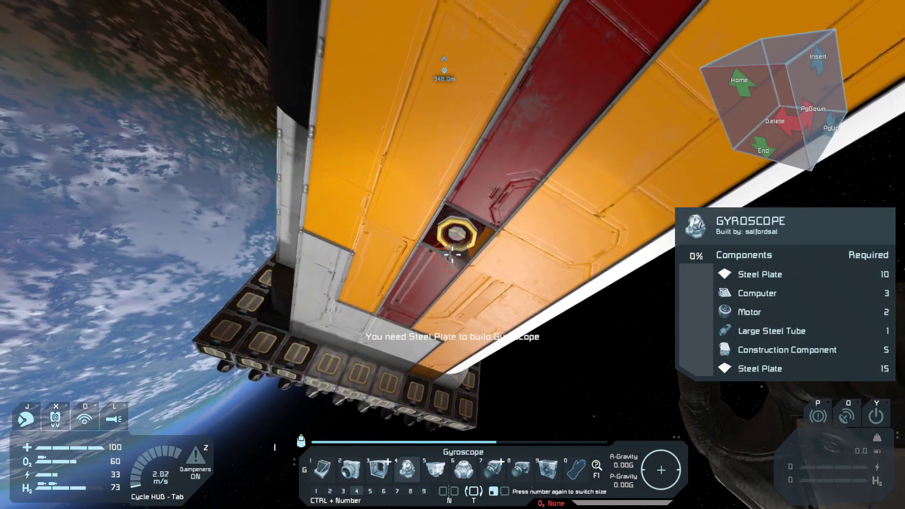
key("w")
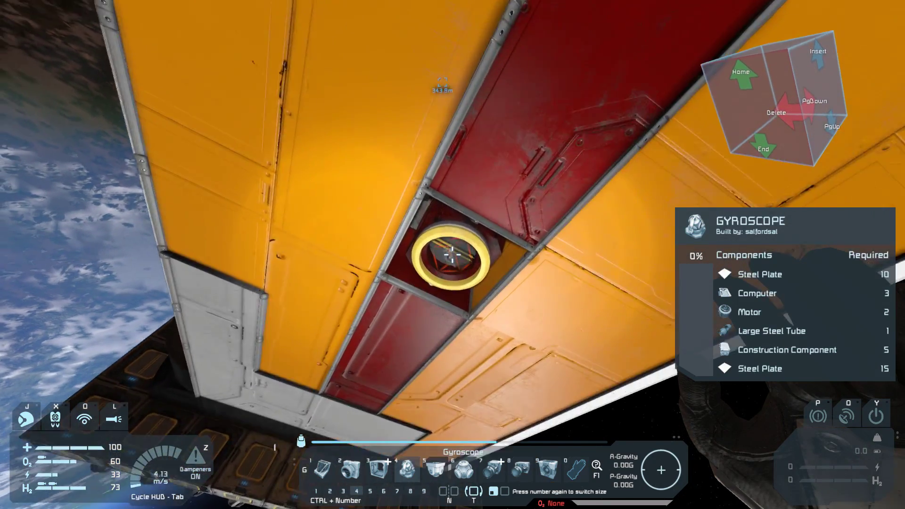
key("4")
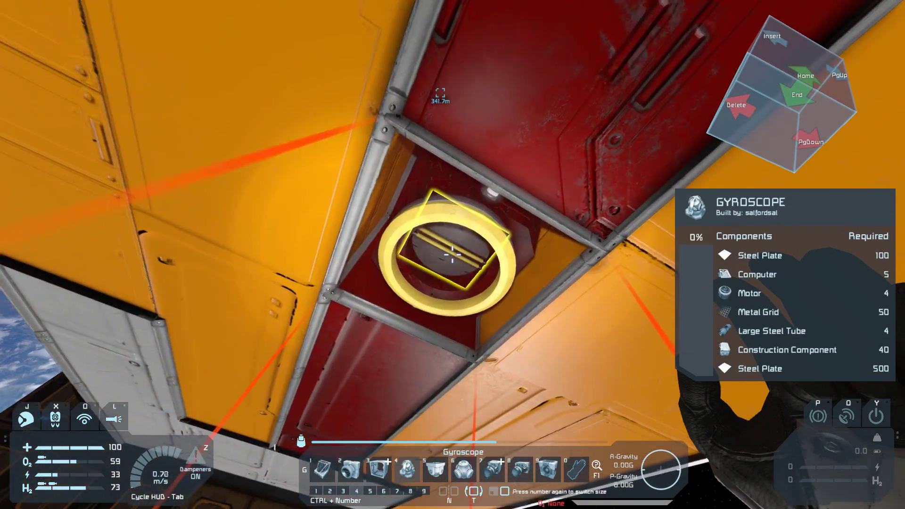
key("i")
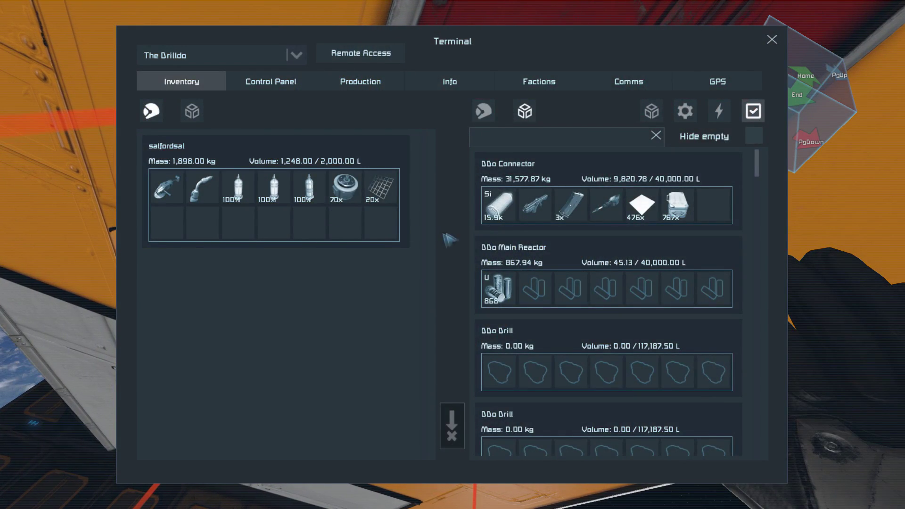
left_click_drag(640, 206, 372, 218)
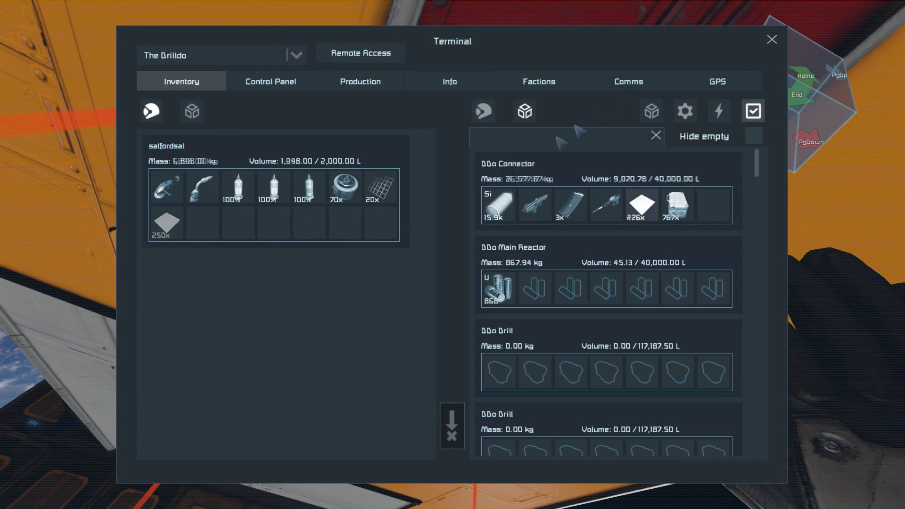
left_click(773, 43)
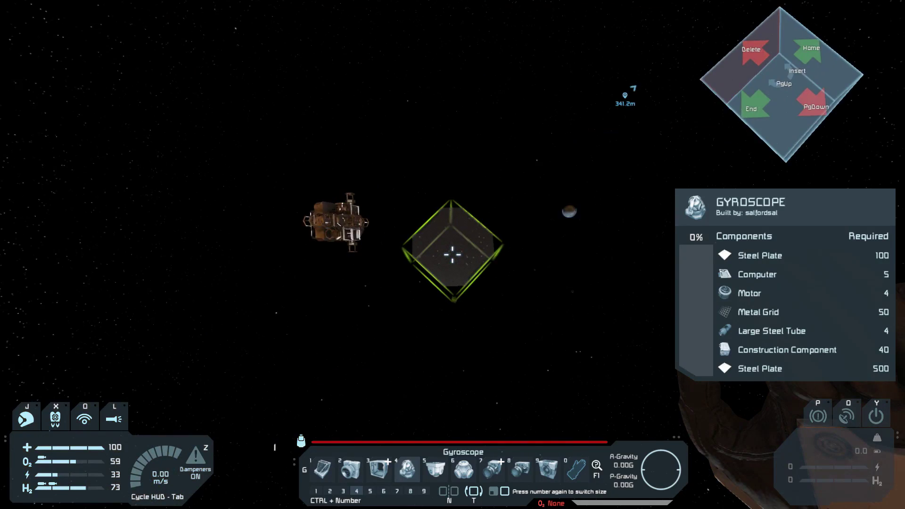
Place a small-grid gyroscope on the small ship frame
key("w")
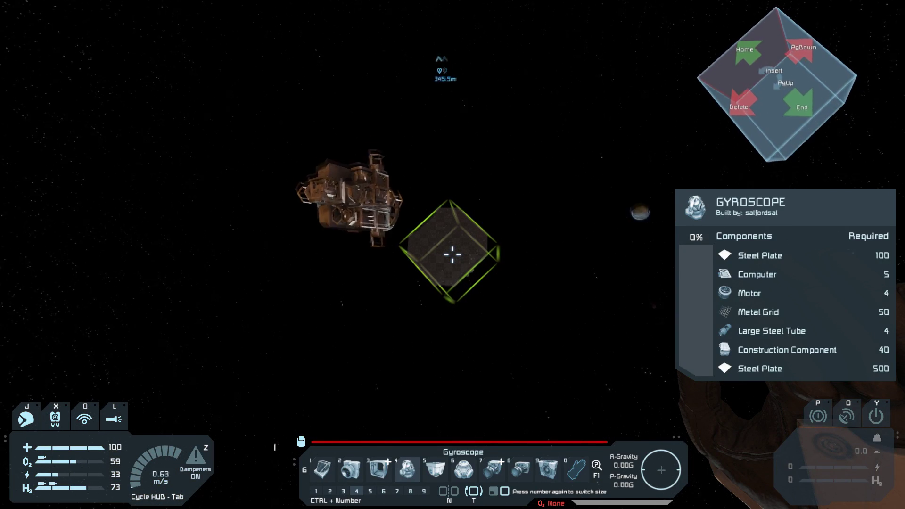
key("w")
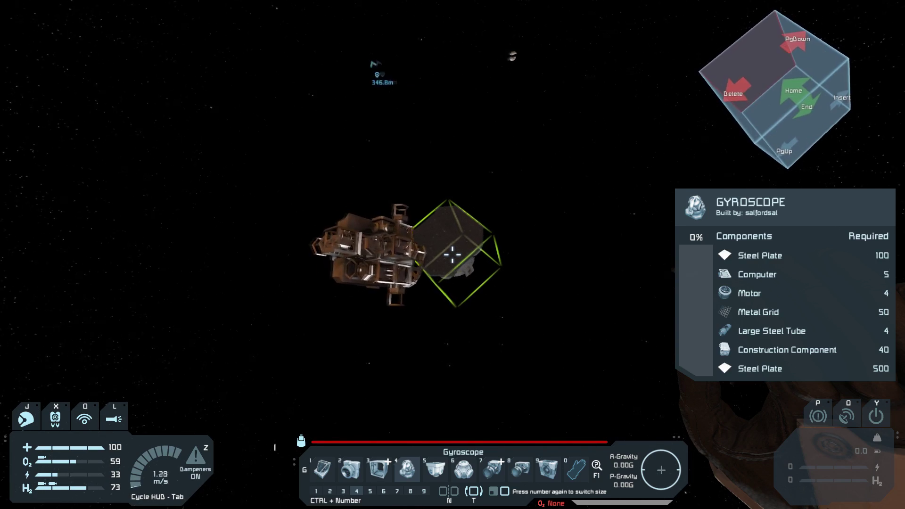
key("w")
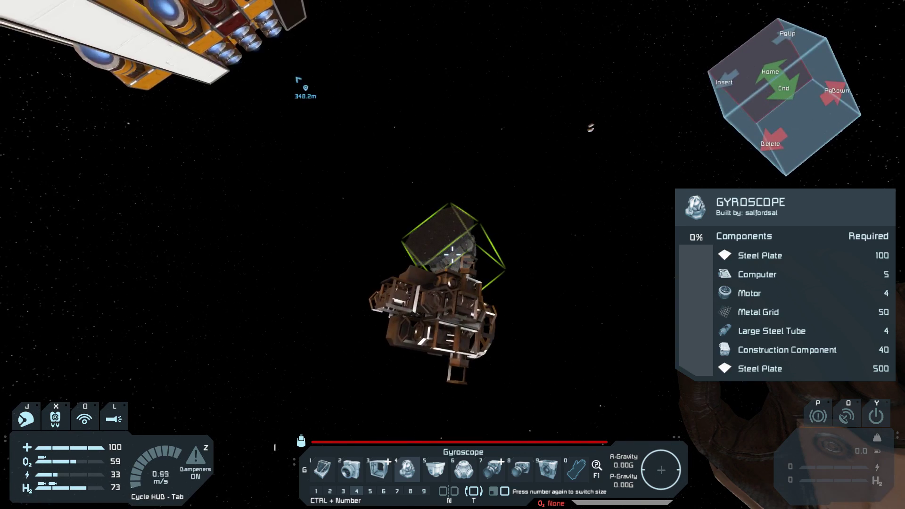
key("4")
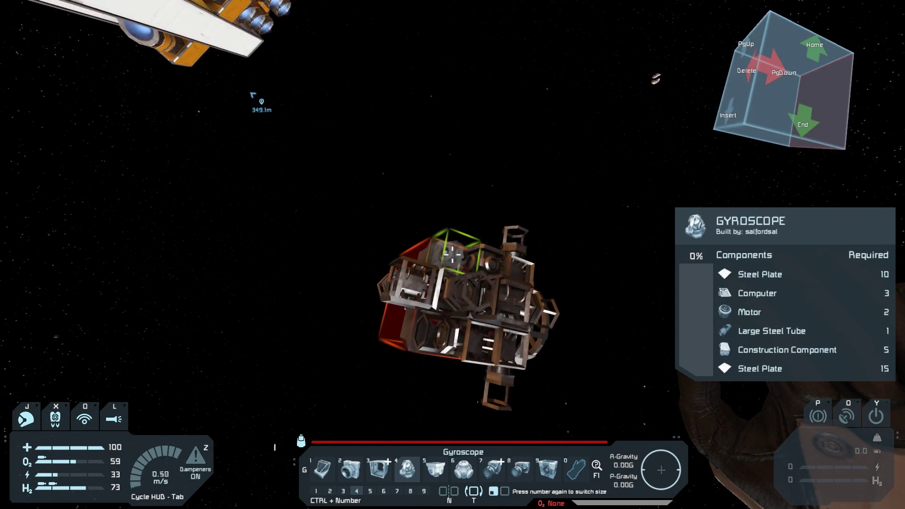
left_click(453, 254)
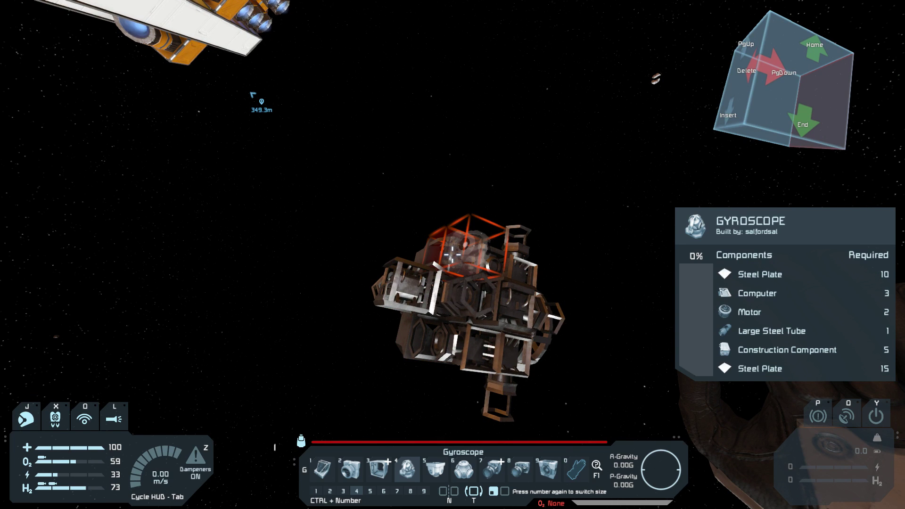
Switch to toolbar page 1 and equip the Welder
key("ctrl+1")
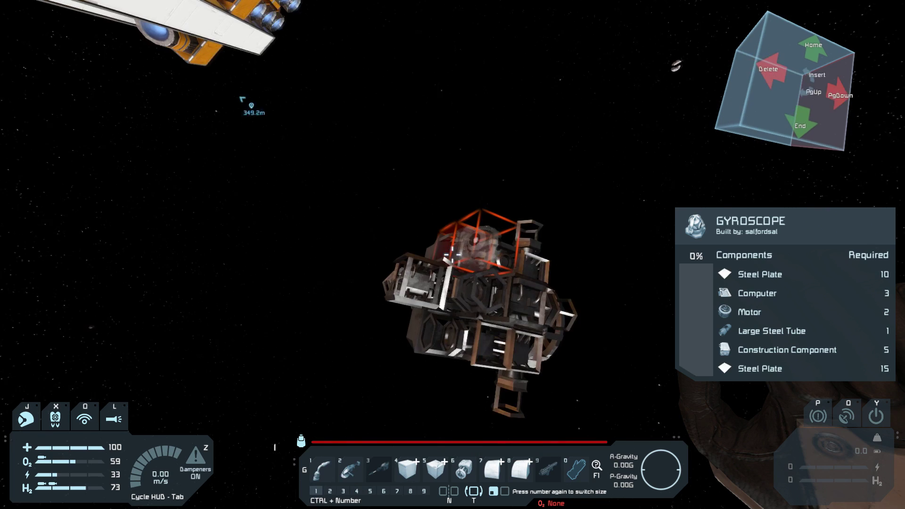
key("w")
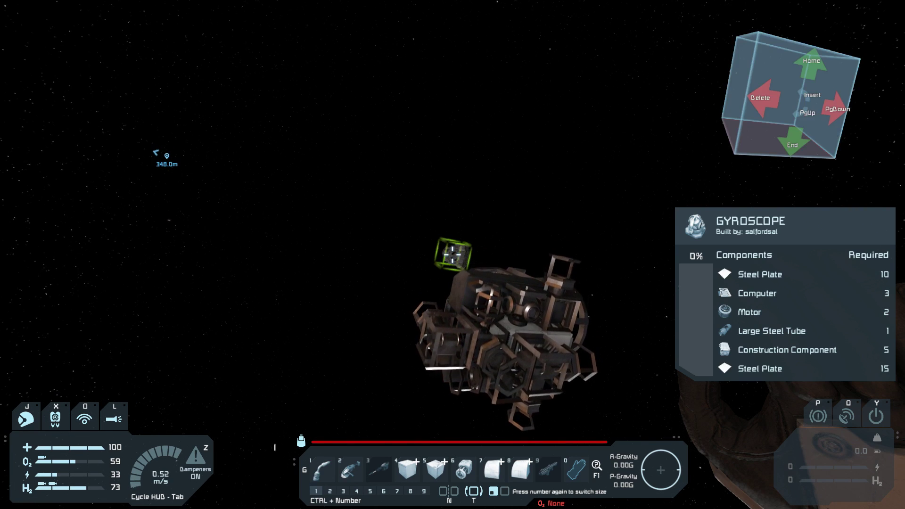
key("1")
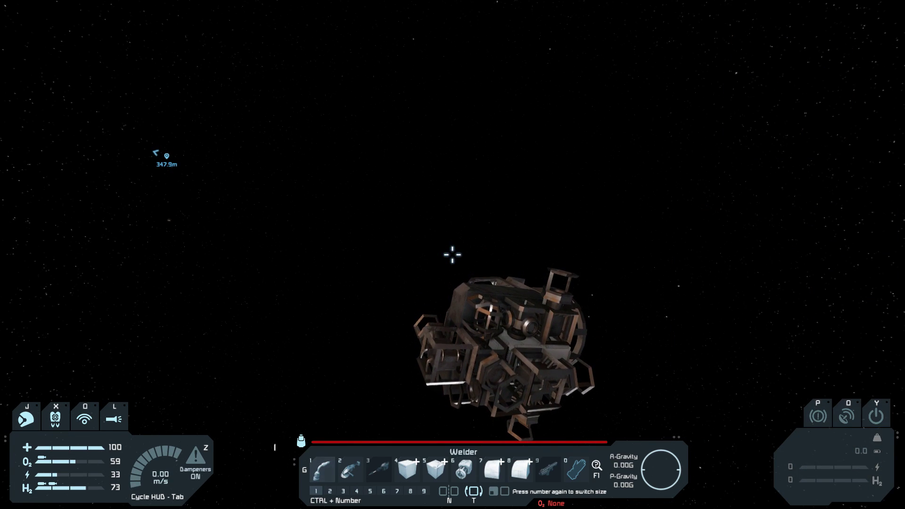
Weld the gyroscope to 53% until components run out, then return to the mothership
key("w")
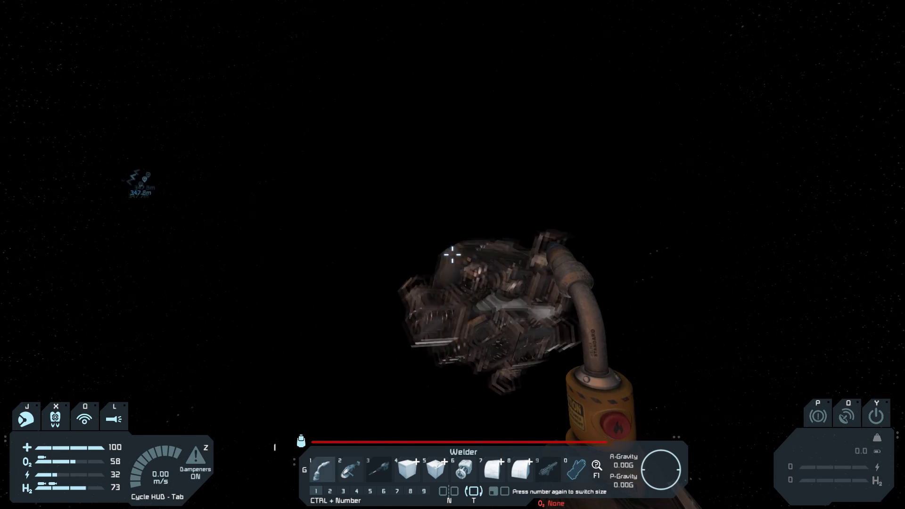
left_click(453, 252)
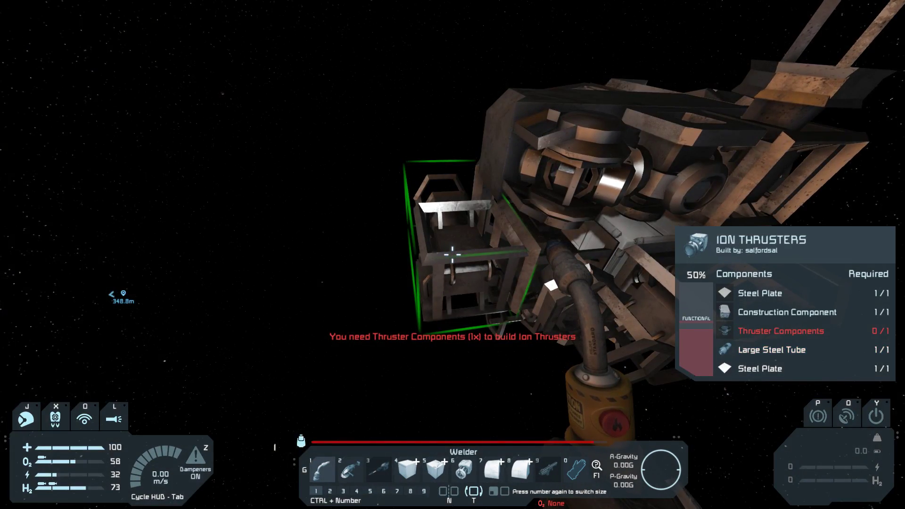
key("w")
key("w")
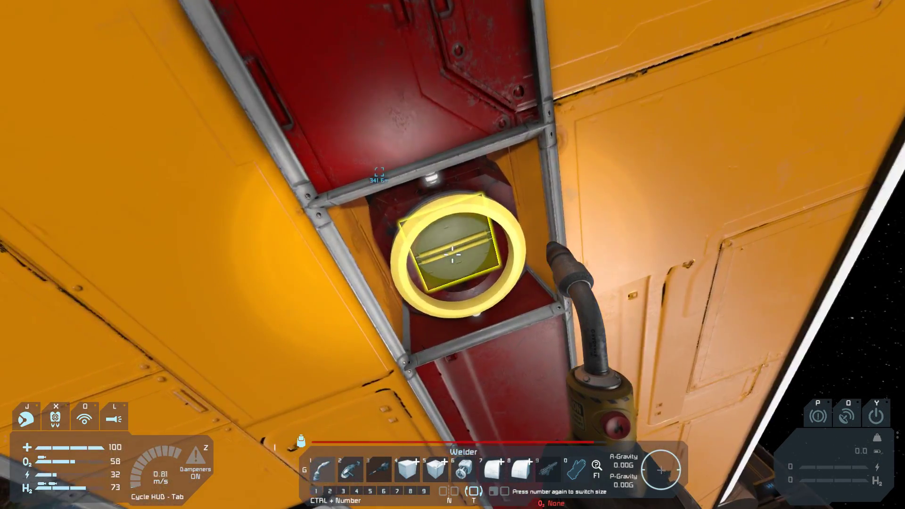
key("f")
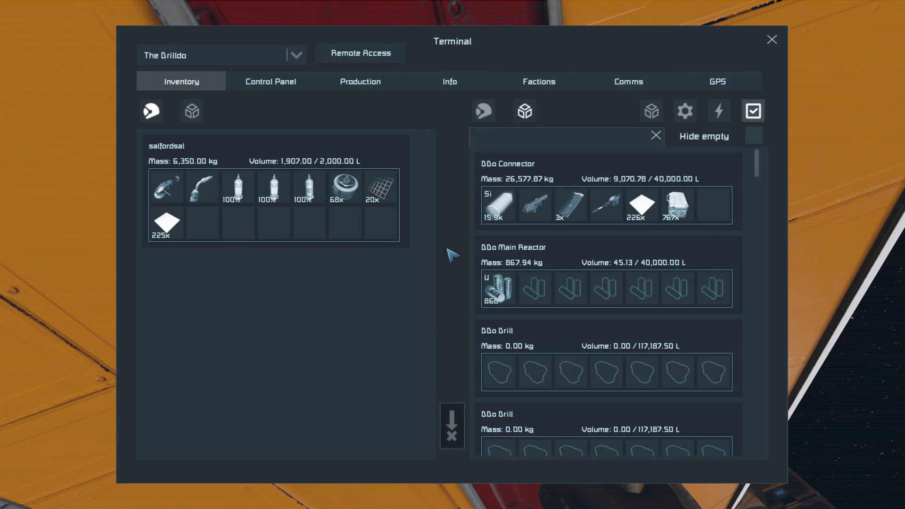
Hide empty inventories and deposit motors, metal grids and steel plates into DDo Main Cargo Ore
left_click(754, 135)
left_click_drag(758, 157, 757, 189)
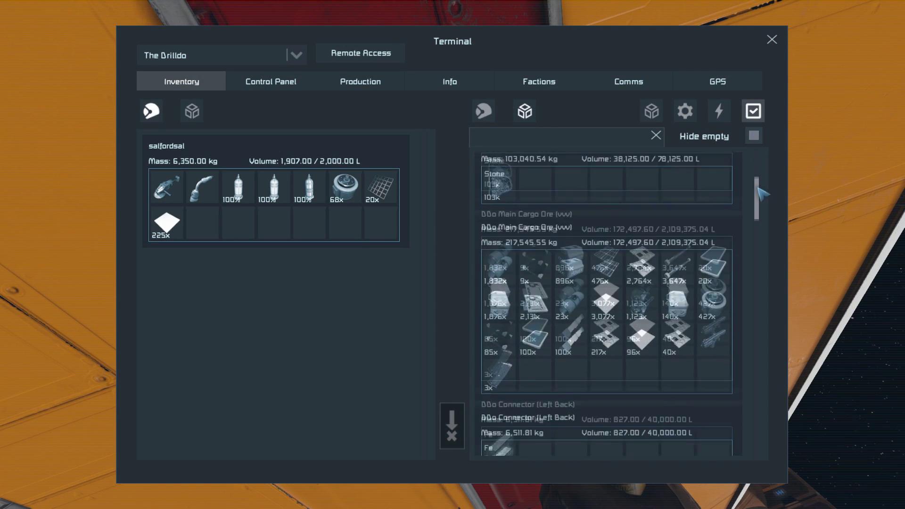
left_click_drag(345, 187, 537, 248)
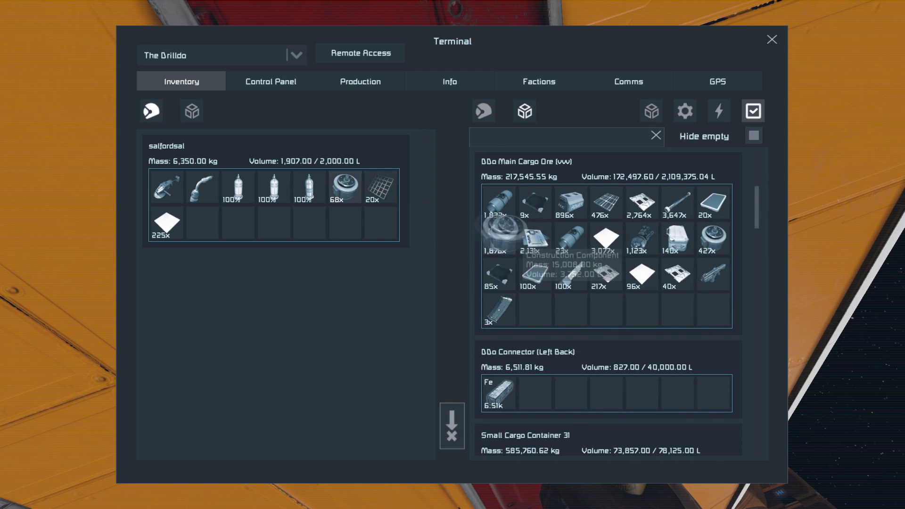
left_click_drag(348, 188, 541, 243)
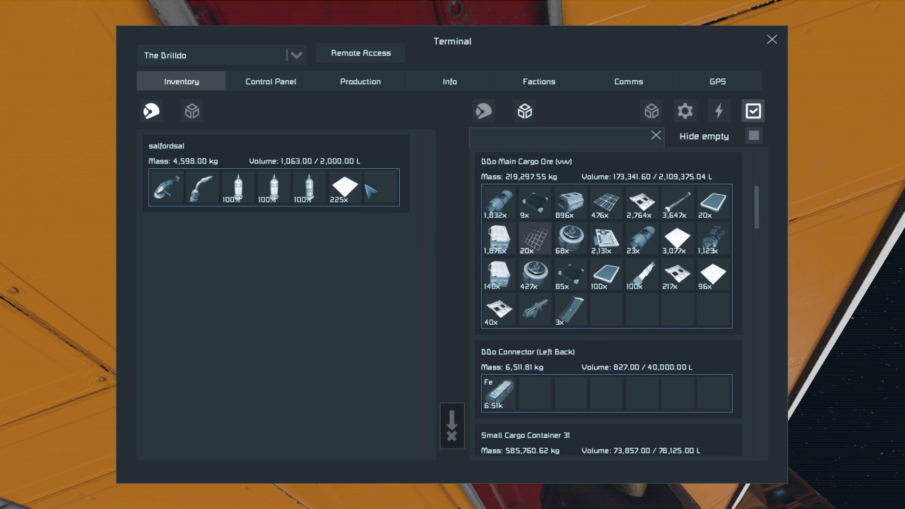
left_click_drag(347, 188, 603, 239)
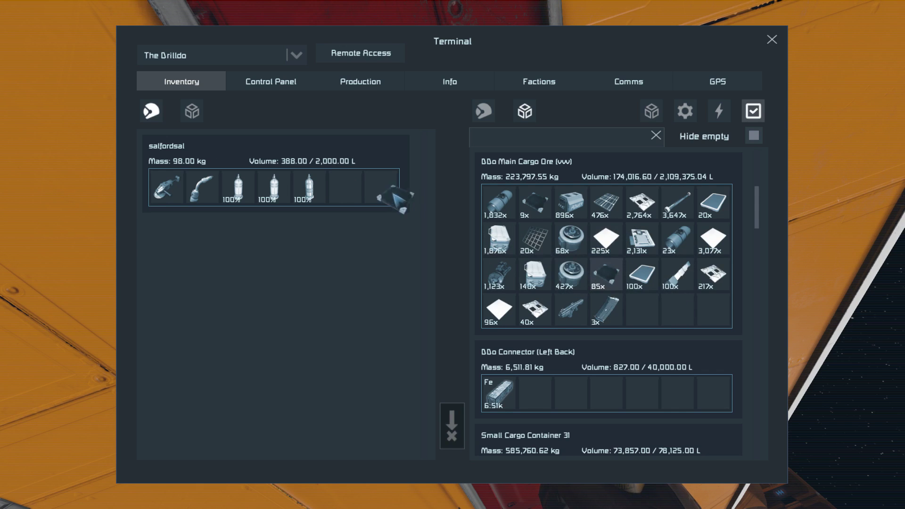
Collect 20 small steel tubes, 10 computers, 10 displays and 20 interior plates
left_click_drag(607, 272, 347, 190)
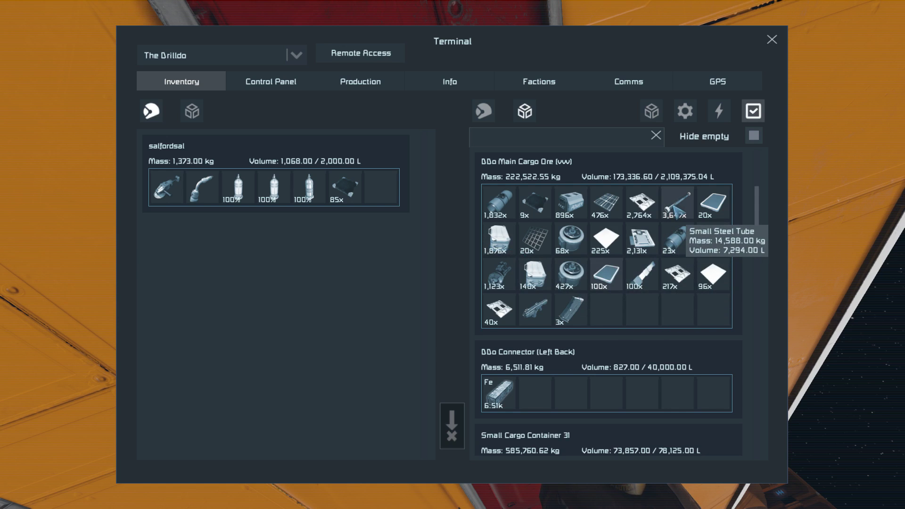
left_click(675, 208, "ctrl")
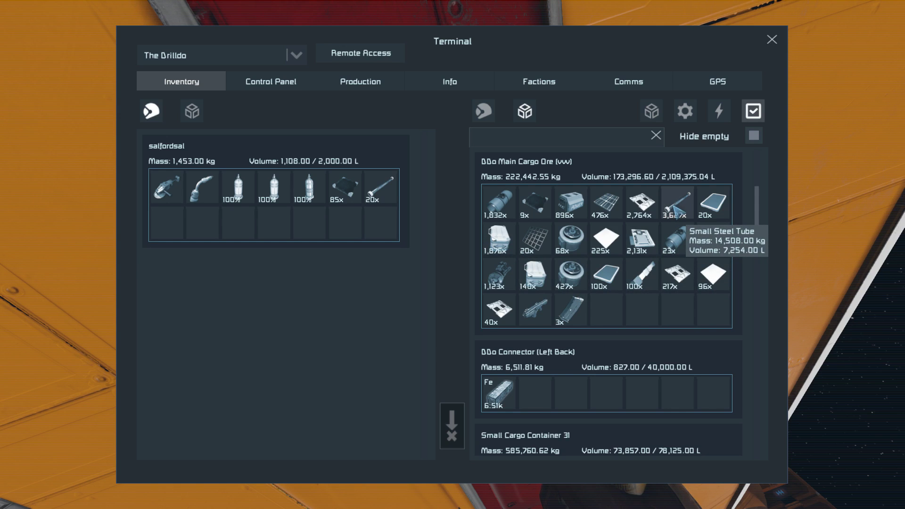
left_click_drag(346, 189, 606, 309)
left_click_drag(535, 202, 385, 195)
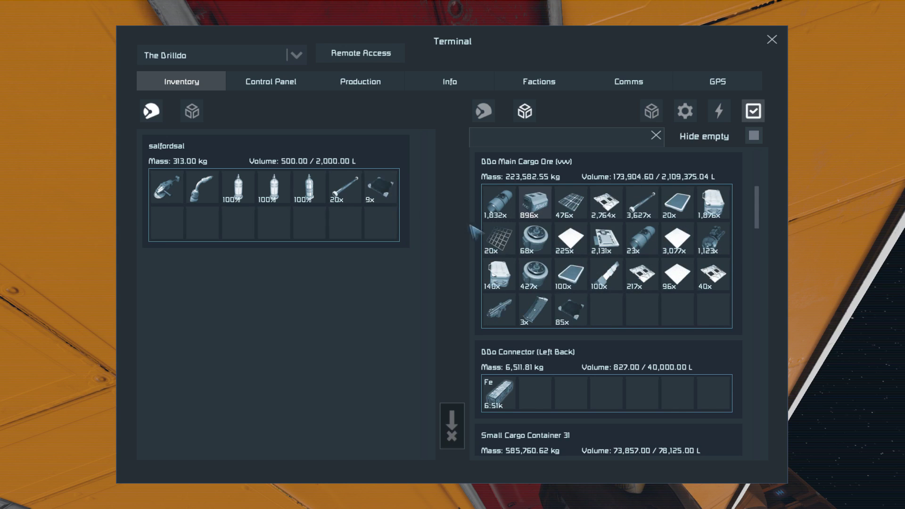
left_click(606, 238, "ctrl")
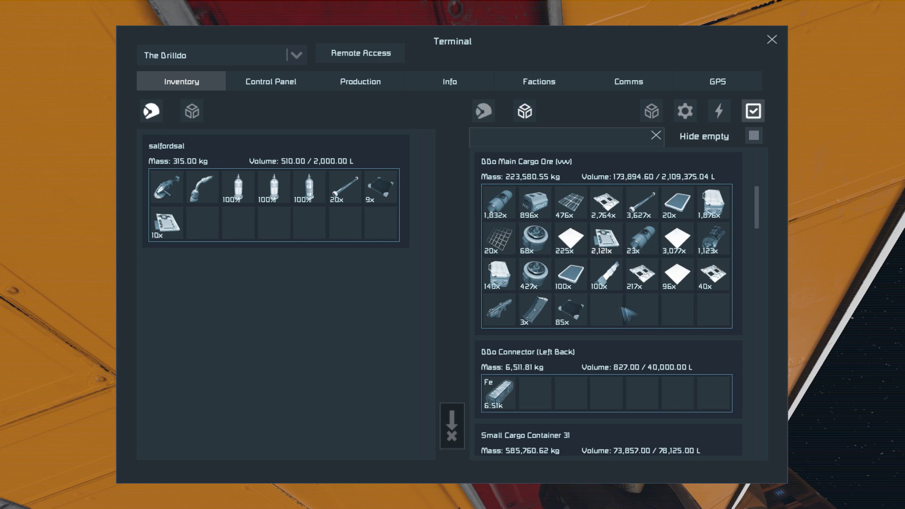
left_click(575, 278, "ctrl")
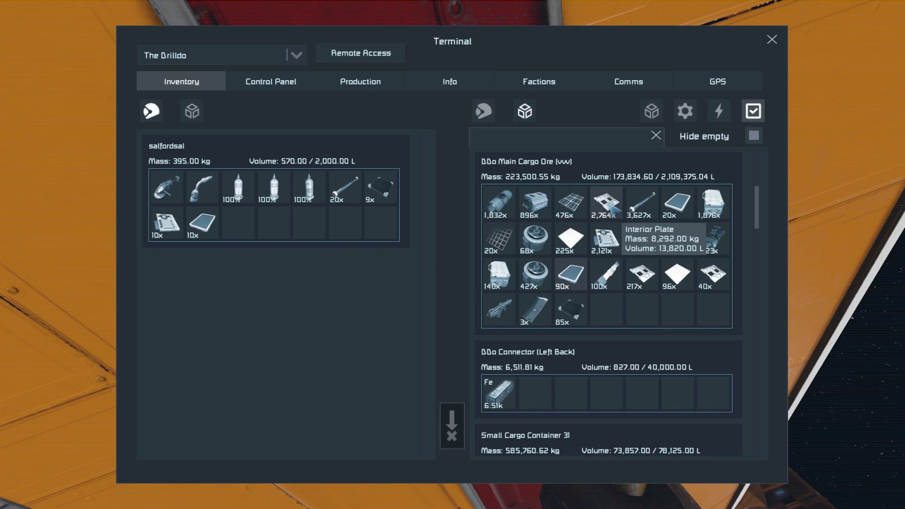
left_click(612, 212, "ctrl")
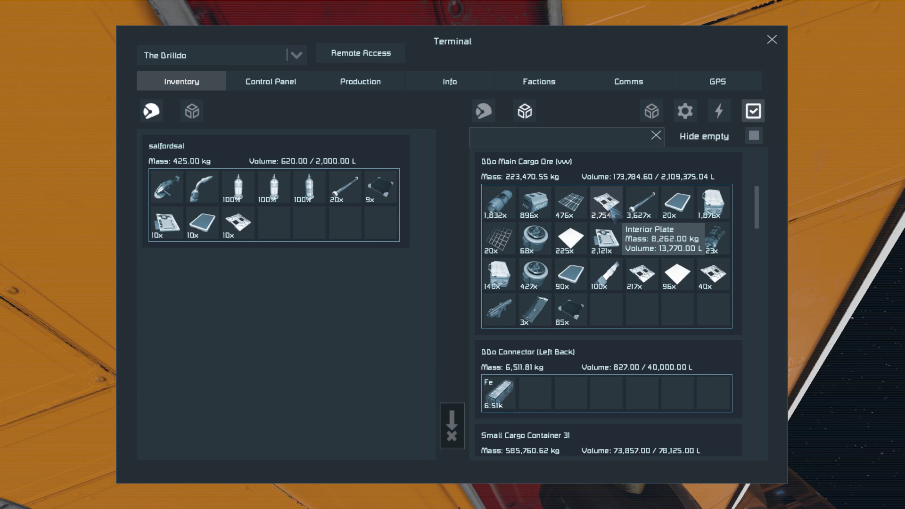
left_click(612, 212, "ctrl")
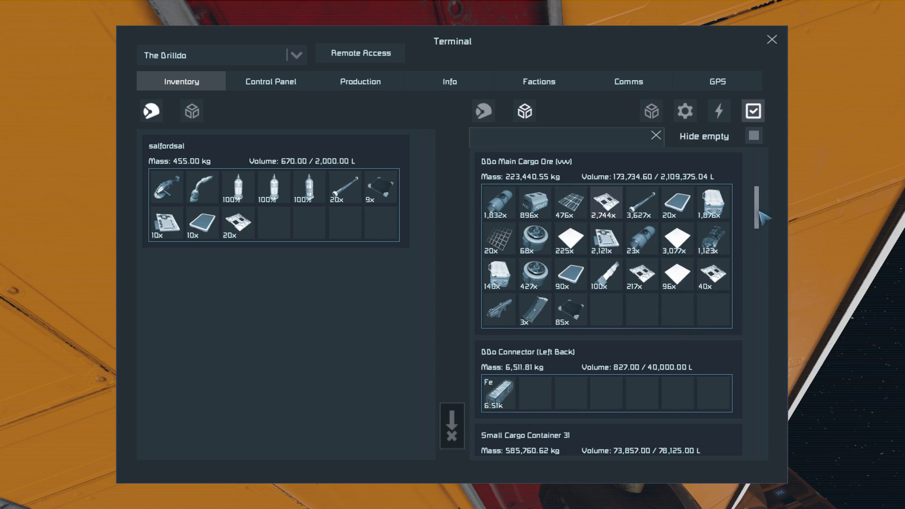
mouse_move(757, 205)
left_mouse_down()
mouse_move(773, 456)
mouse_move(758, 364)
mouse_move(756, 192)
left_mouse_up()
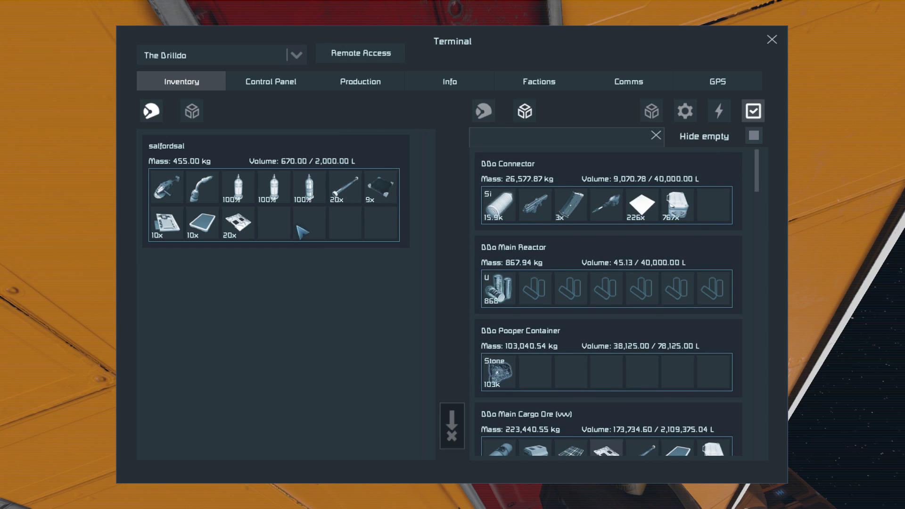
Open the Drilldo Assembler's production page, showing 6 Thruster Components queued
left_click(354, 83)
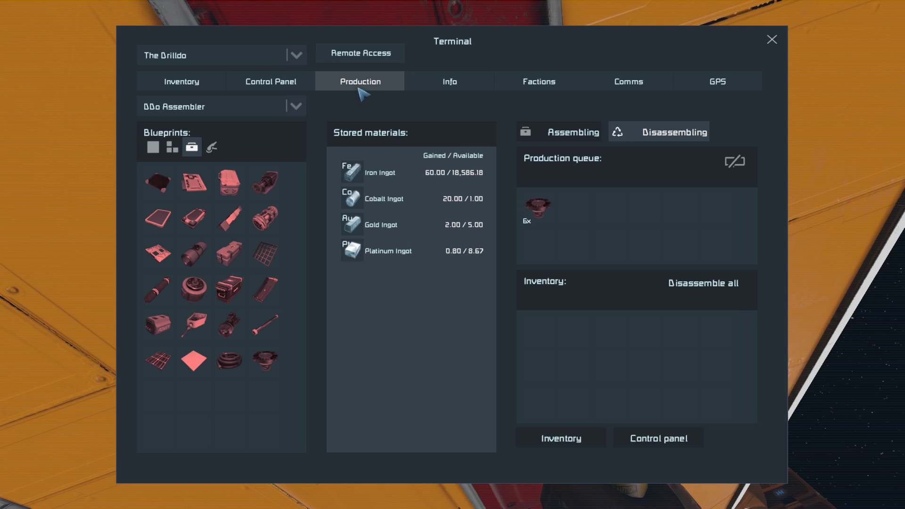
Browse the block settings, the power-block inventory filter, and the assembler's production queue
left_click(262, 85)
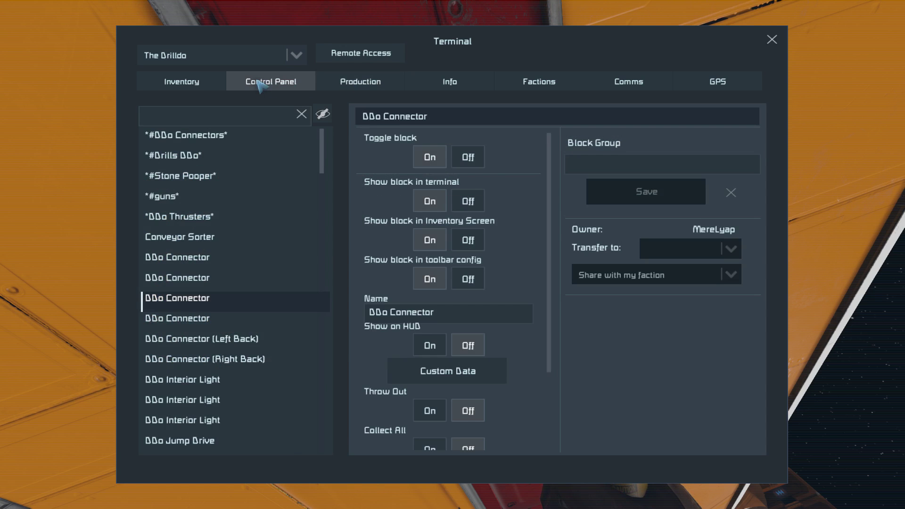
left_click(190, 84)
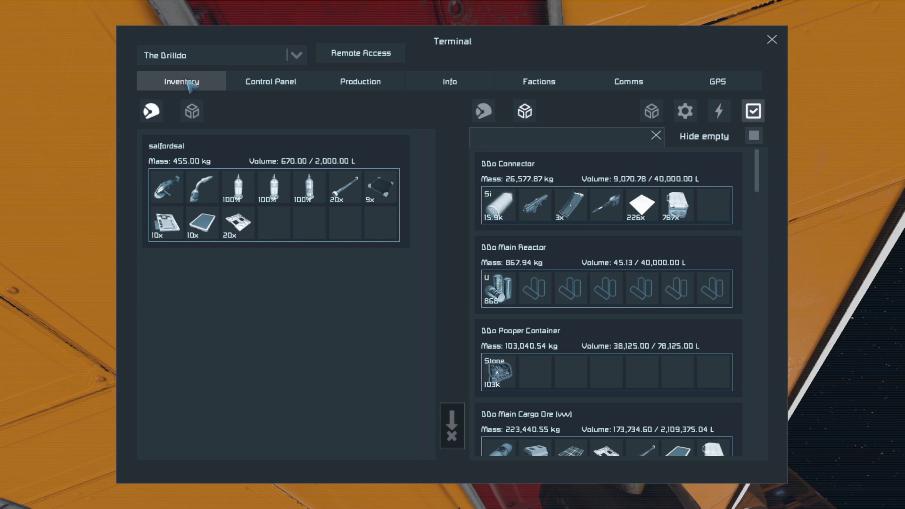
left_click(718, 111)
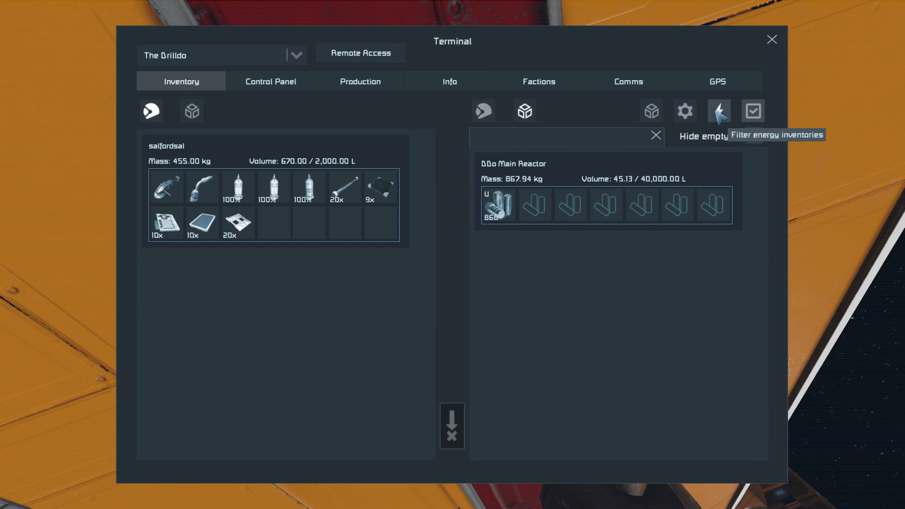
left_click(275, 84)
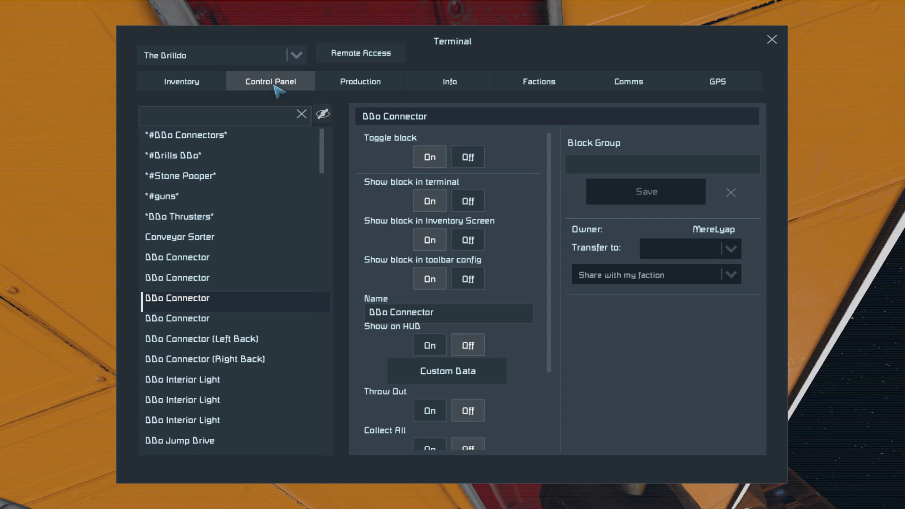
left_click(345, 84)
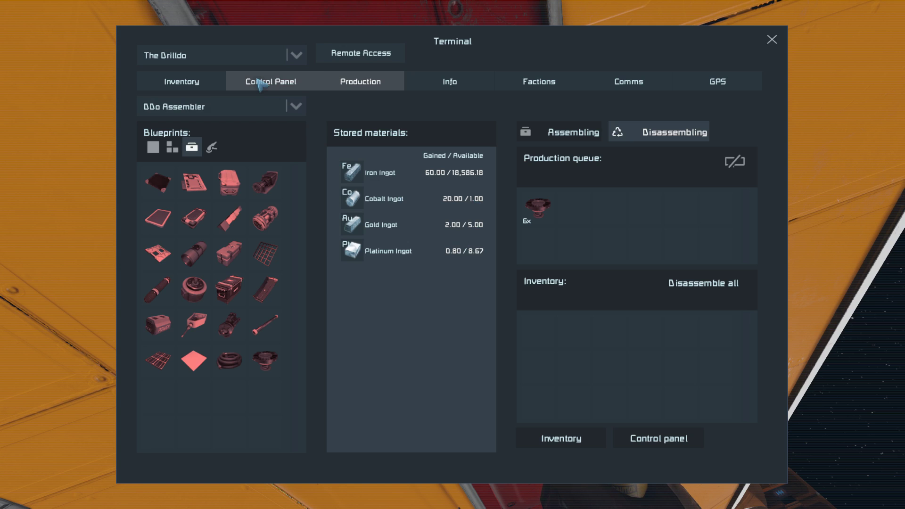
Clear the block search, close the terminal, and open the DDo Connector's inventory
left_click(261, 84)
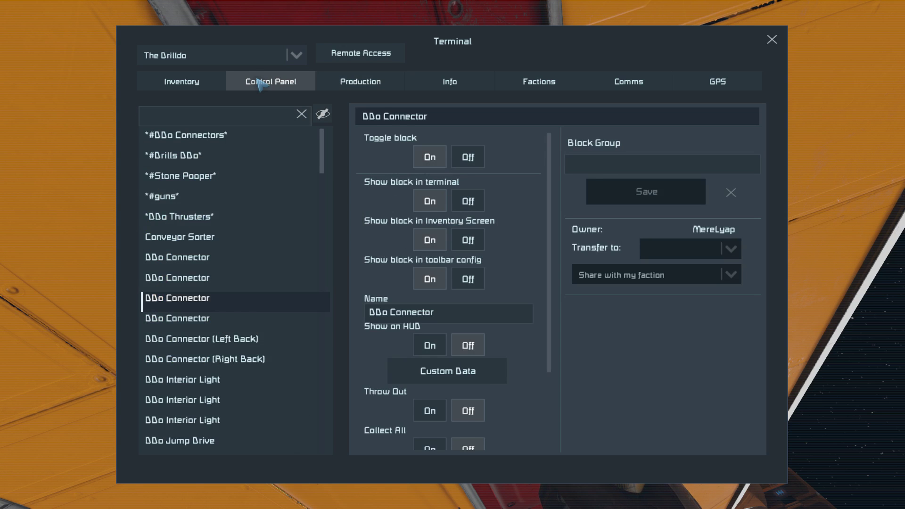
type("as")
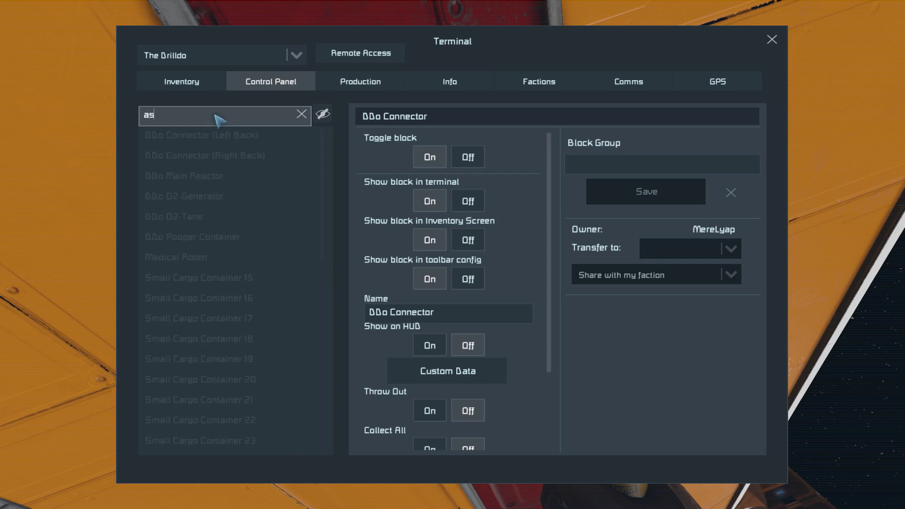
type("s")
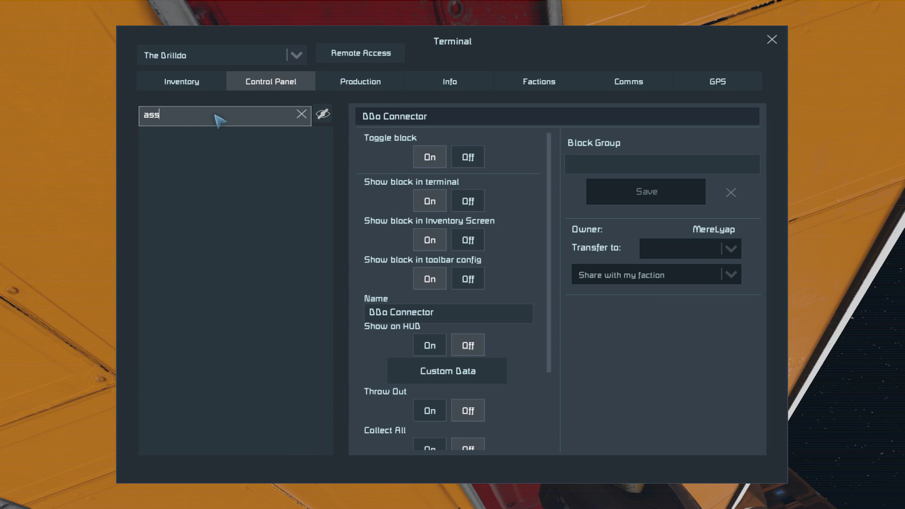
key("BackSpace")
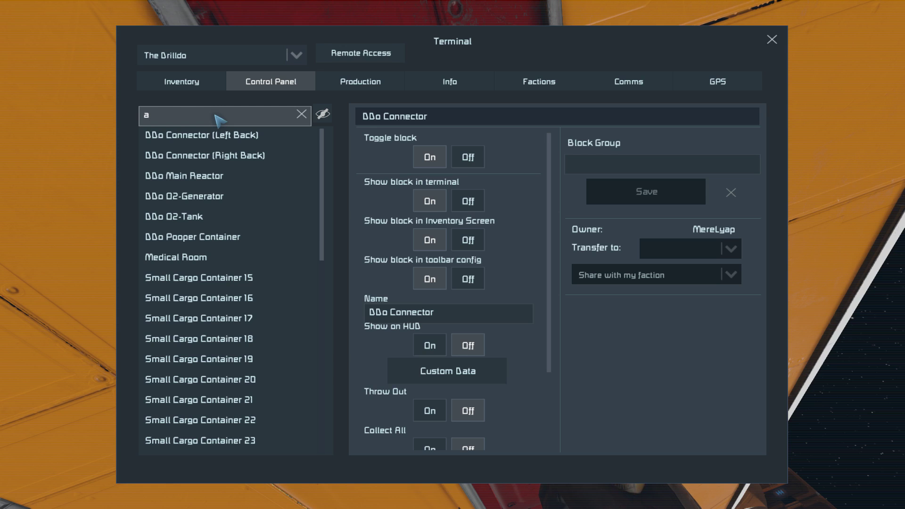
key("BackSpace")
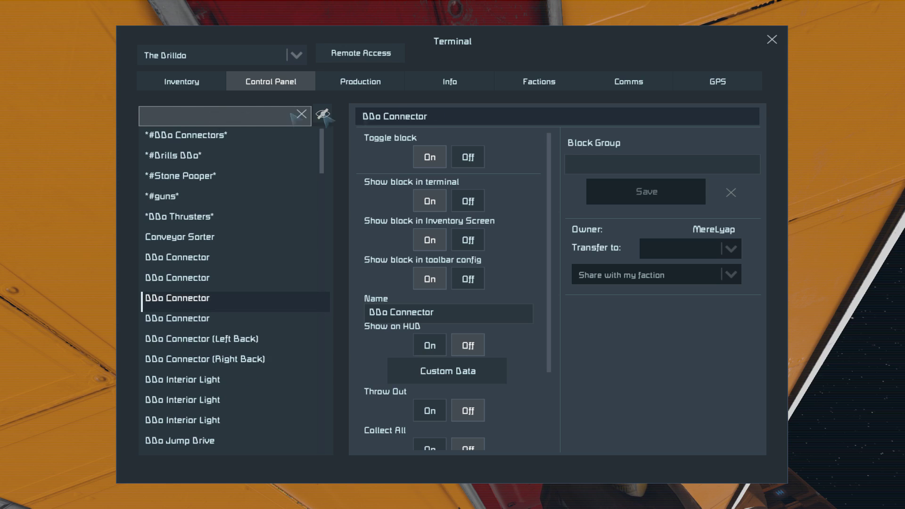
left_click(773, 40)
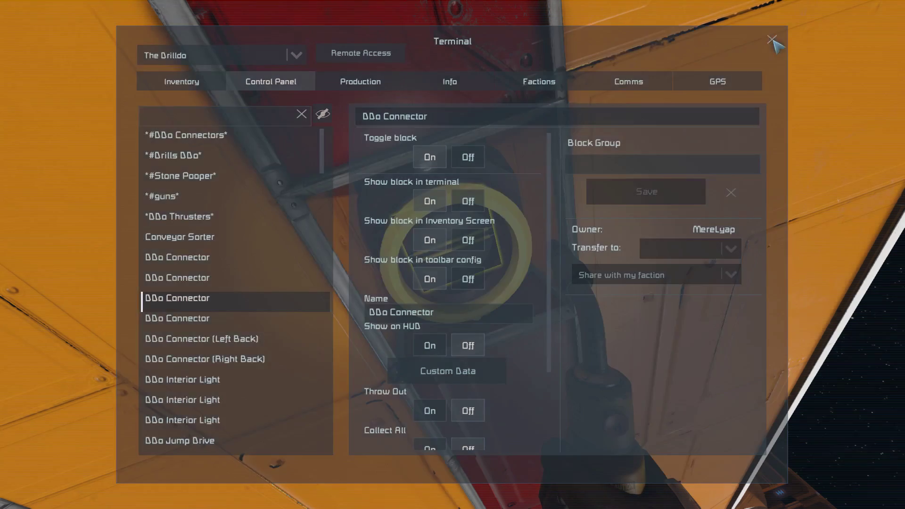
key("f")
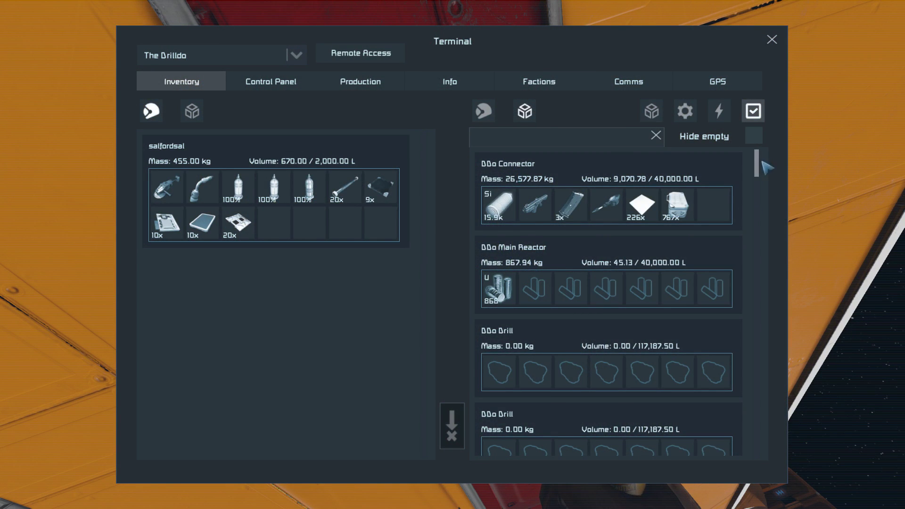
mouse_move(762, 175)
left_mouse_down()
mouse_move(757, 186)
mouse_move(761, 158)
left_mouse_up()
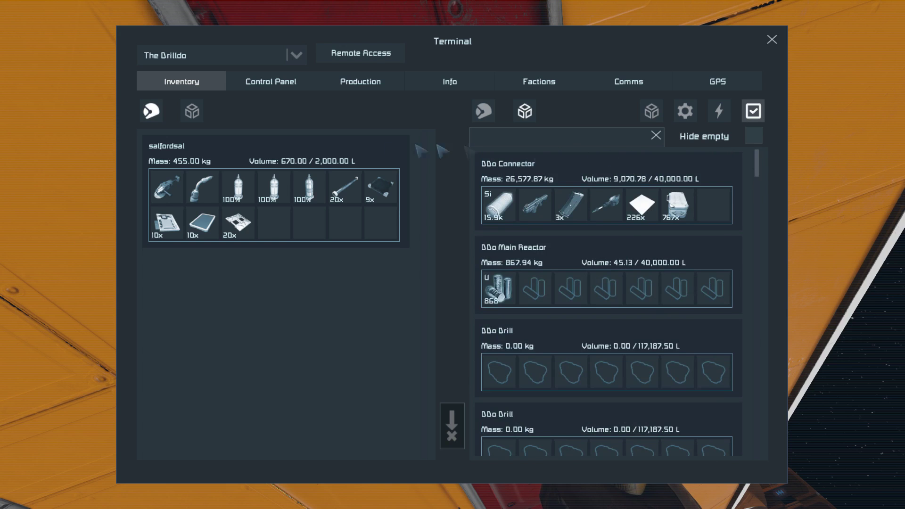
Show the connected cargo and assembler inventories, then return to the DDo Connector's block settings
left_click(192, 113)
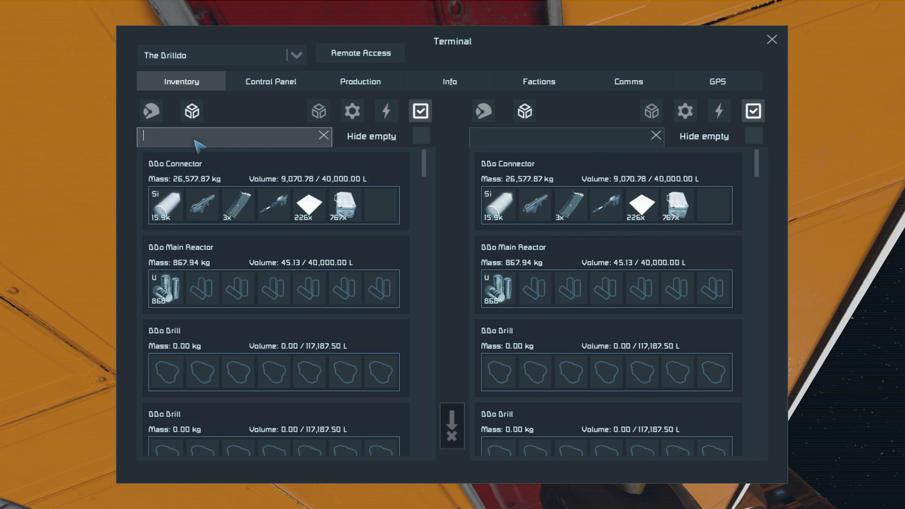
type("ass")
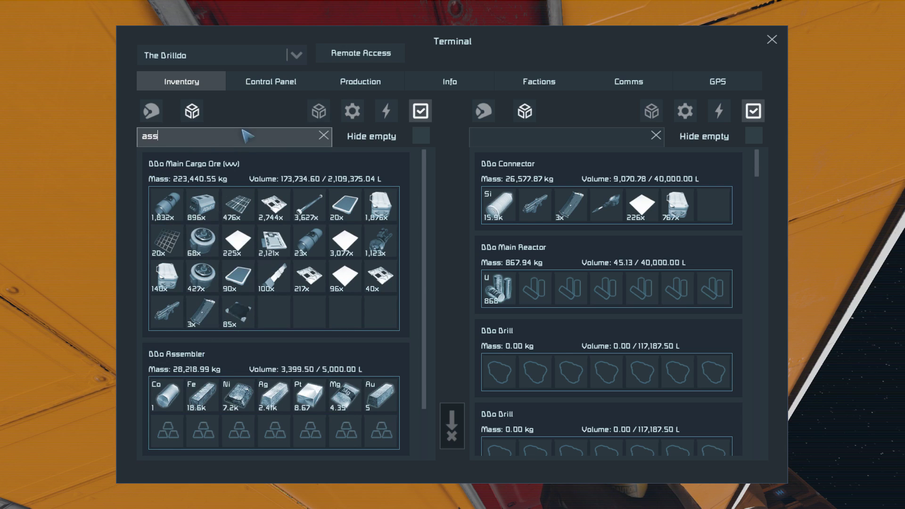
left_click(271, 82)
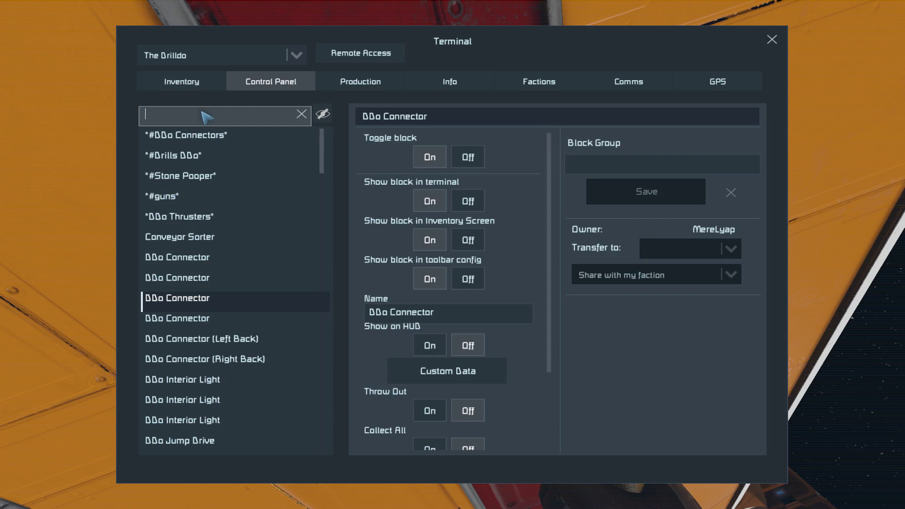
type("ass")
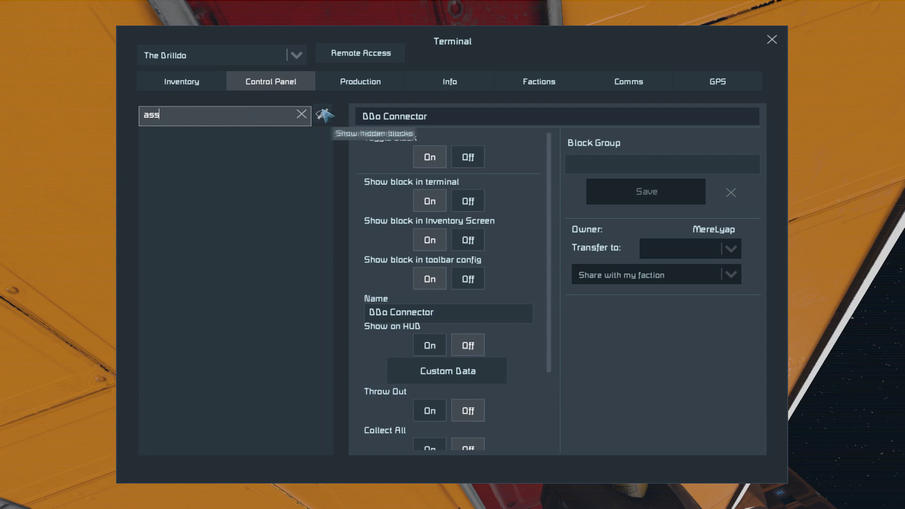
Reveal hidden blocks, narrow the search to 'as', select DDo Assembler, then close the terminal
left_click(323, 115)
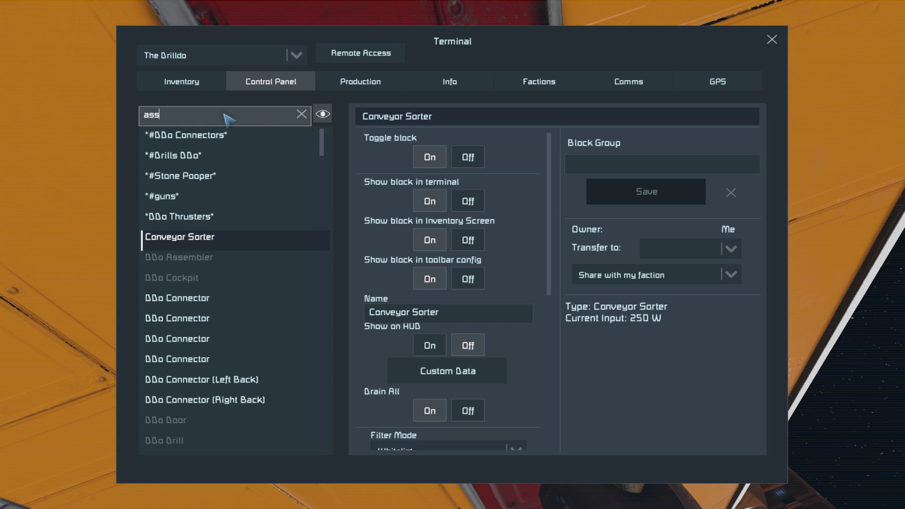
type("e")
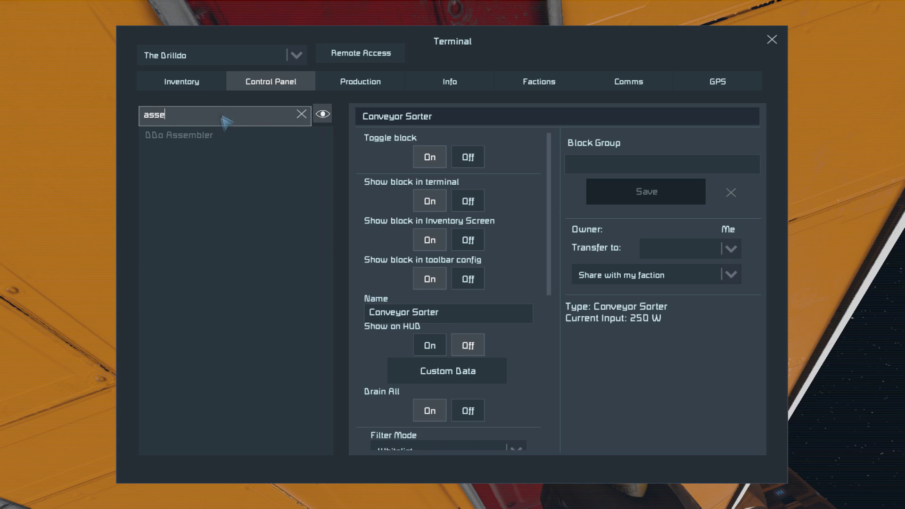
left_click(202, 135)
left_click(324, 115)
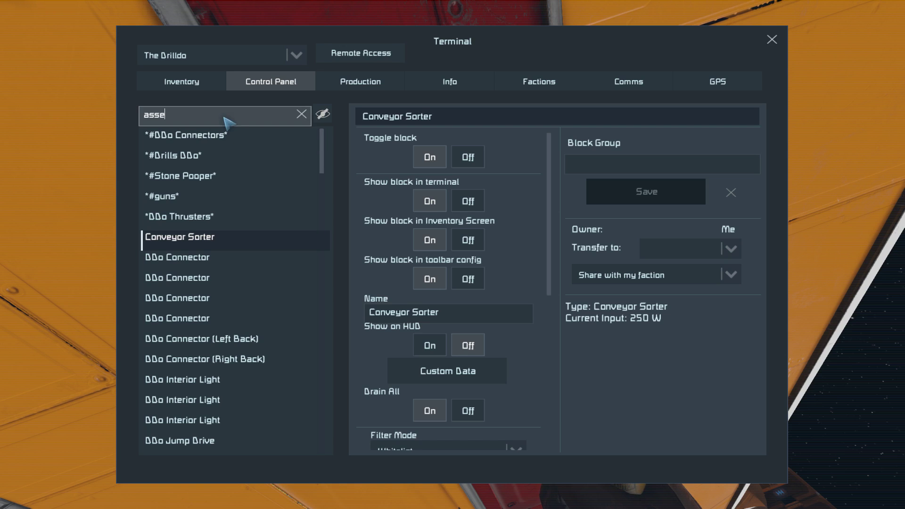
key("BackSpace")
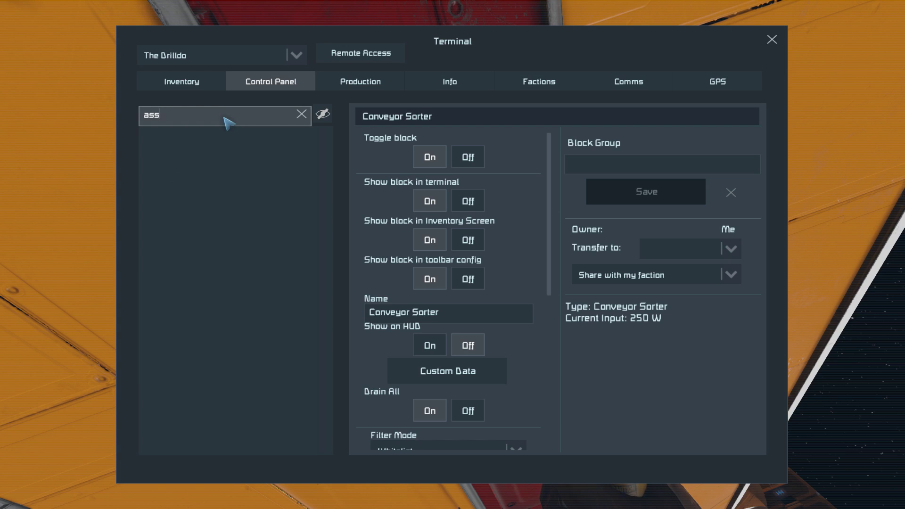
left_click(322, 113)
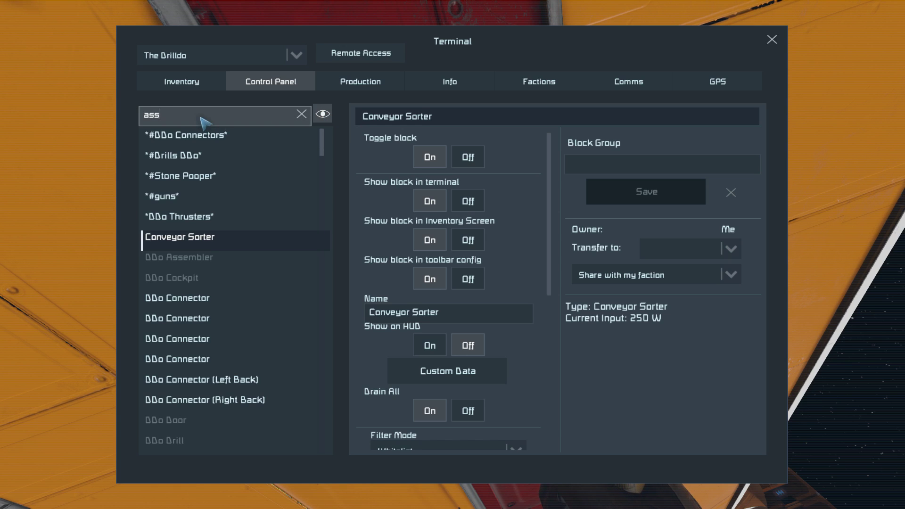
key("BackSpace")
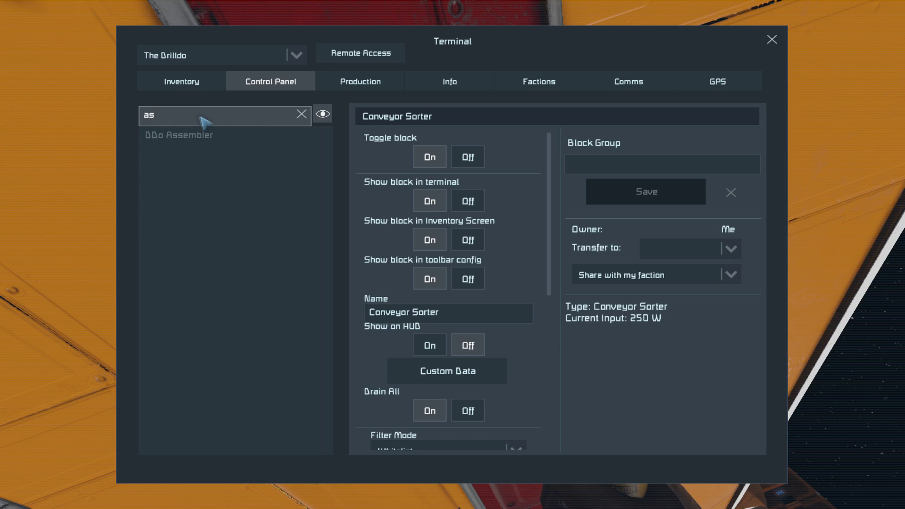
left_click(202, 138)
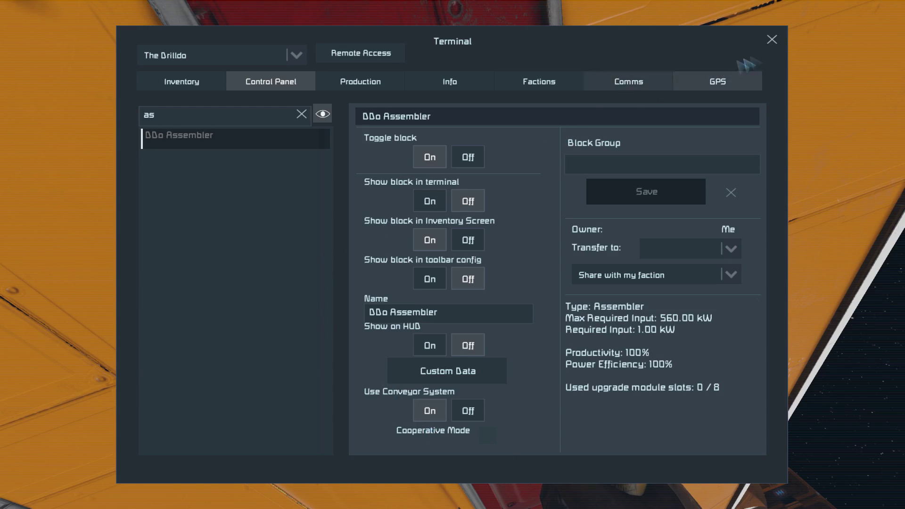
left_click(778, 40)
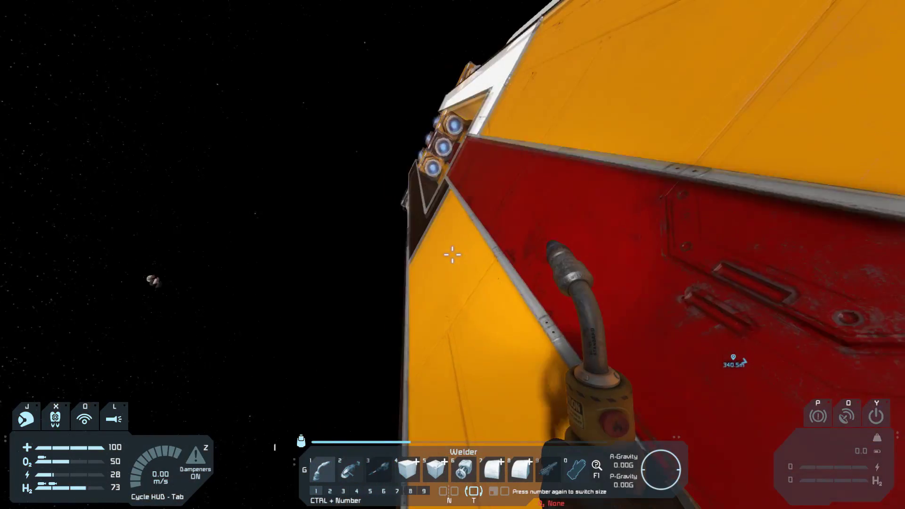
Fly away from the yellow hull into the yellow-and-red corridor toward the end block
key("a")
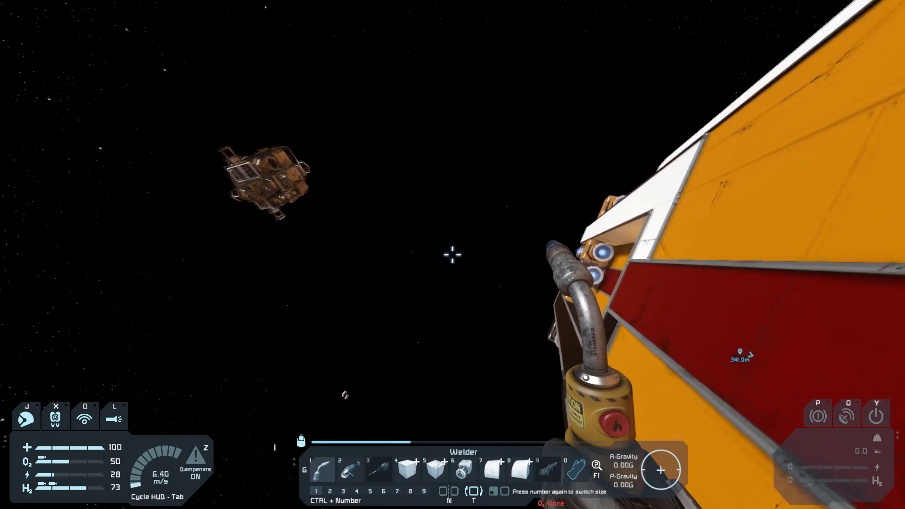
key("a")
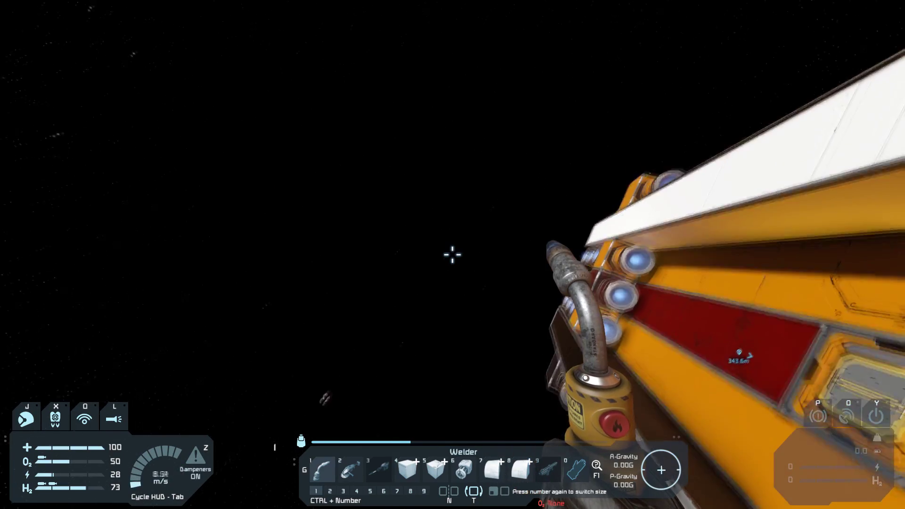
key("a")
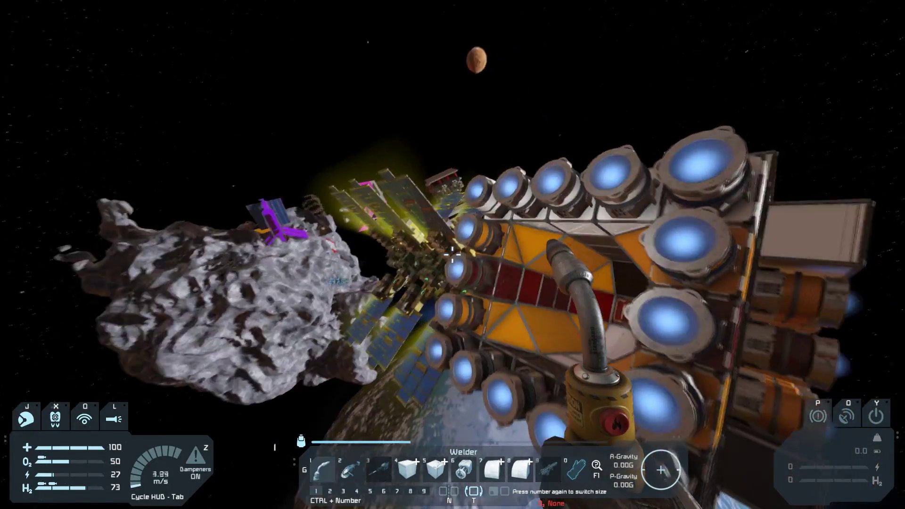
key("w")
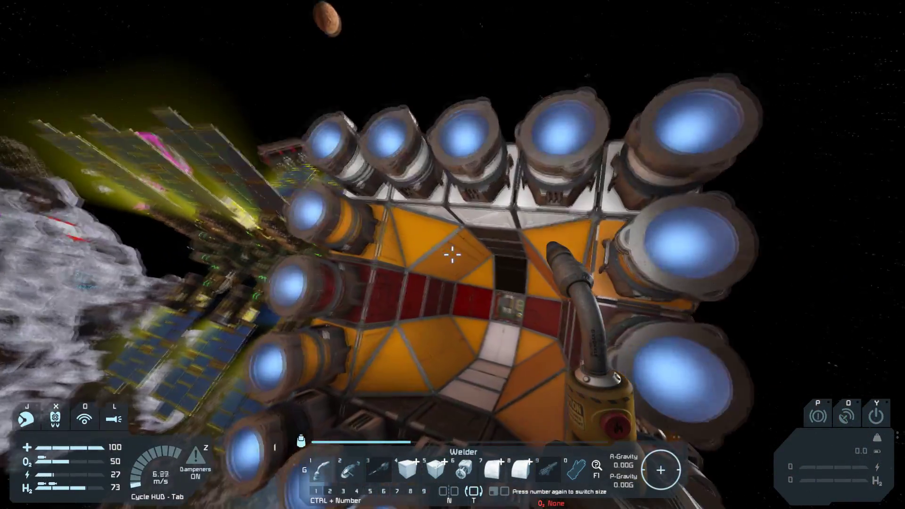
key("w")
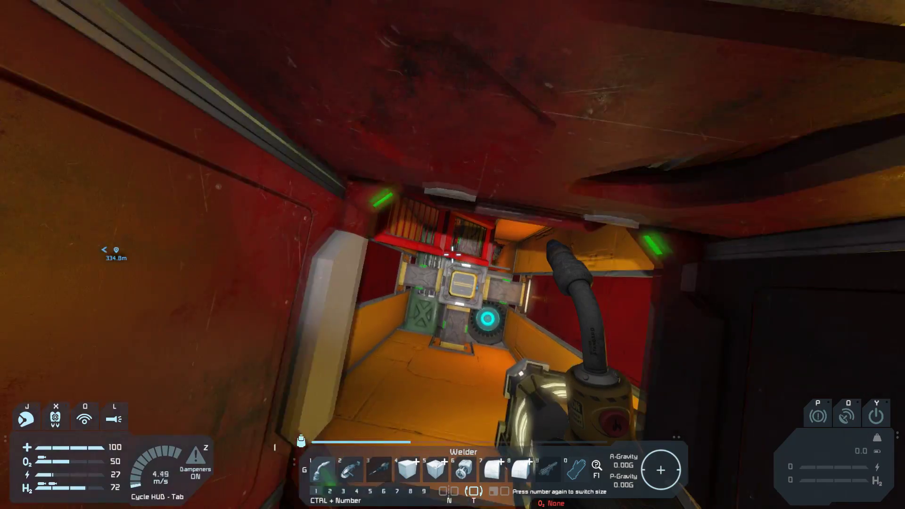
key("e")
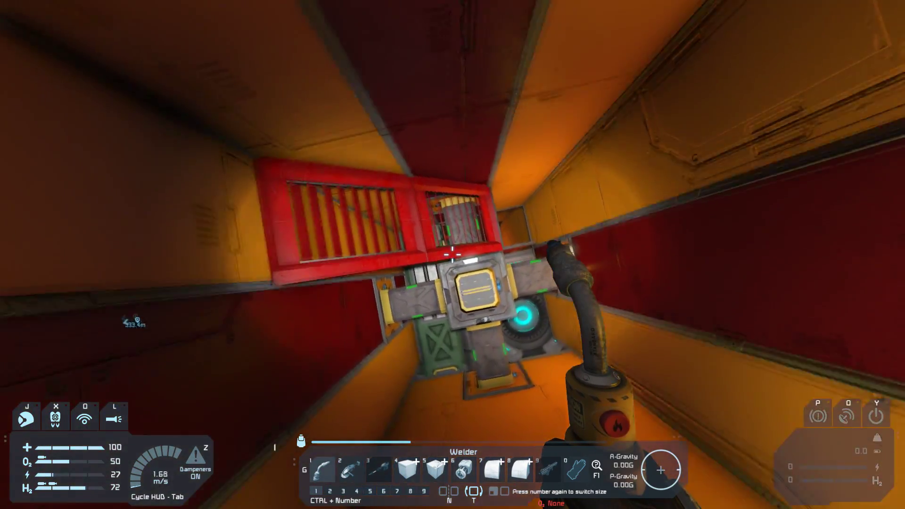
key("w")
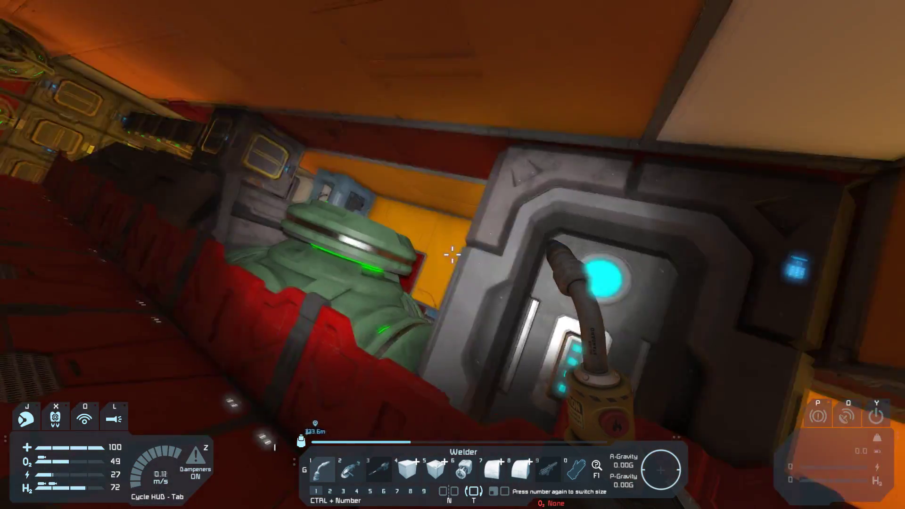
Continue past the grey cargo blocks down the orange corridor to the refinery
key("w")
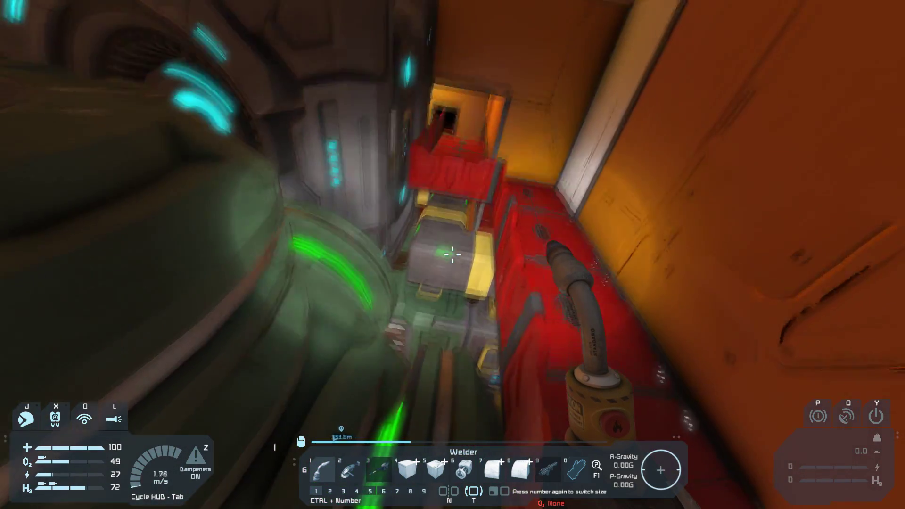
key("w")
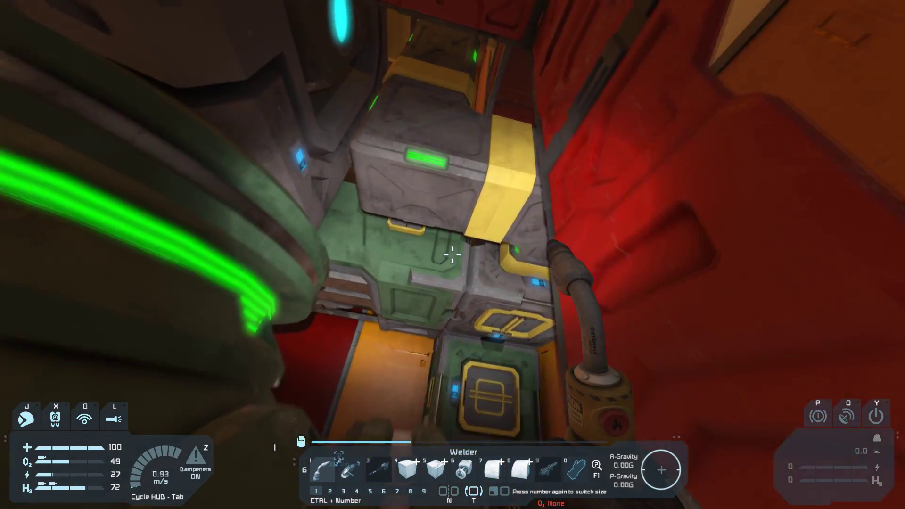
key("w")
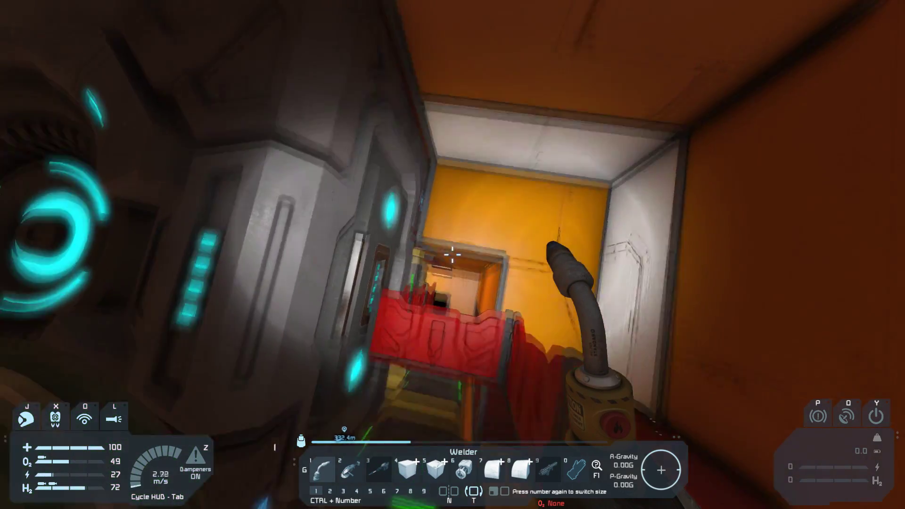
key("w")
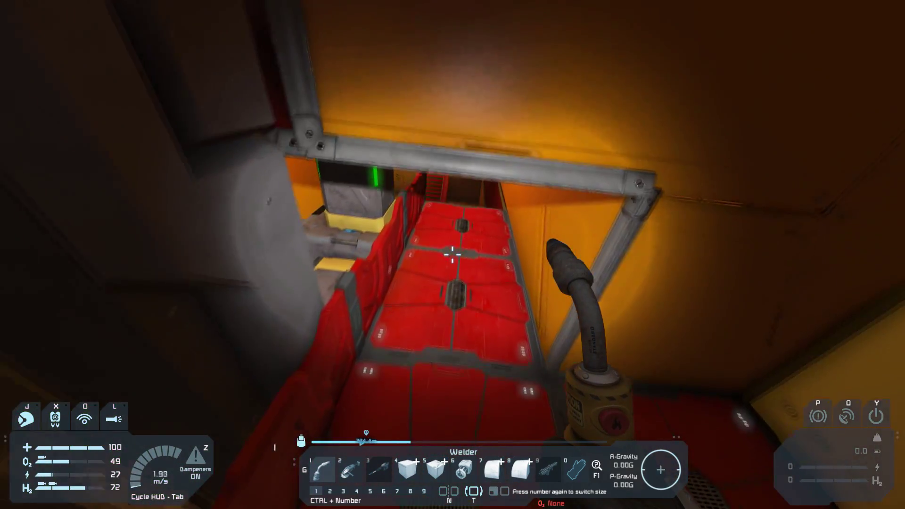
key("w")
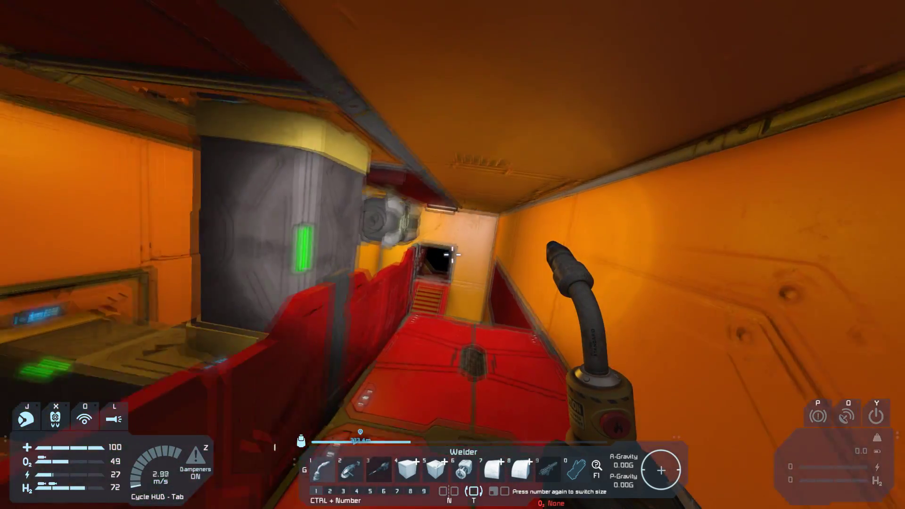
key("w")
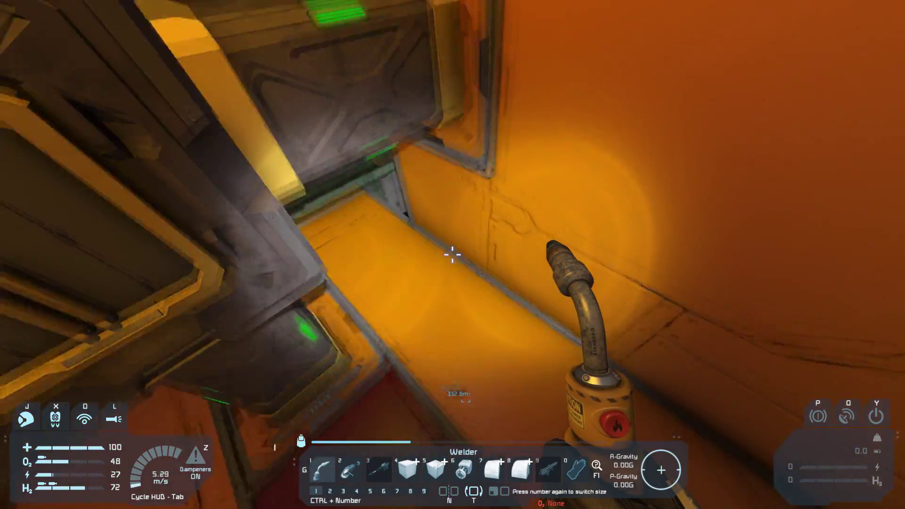
key("w")
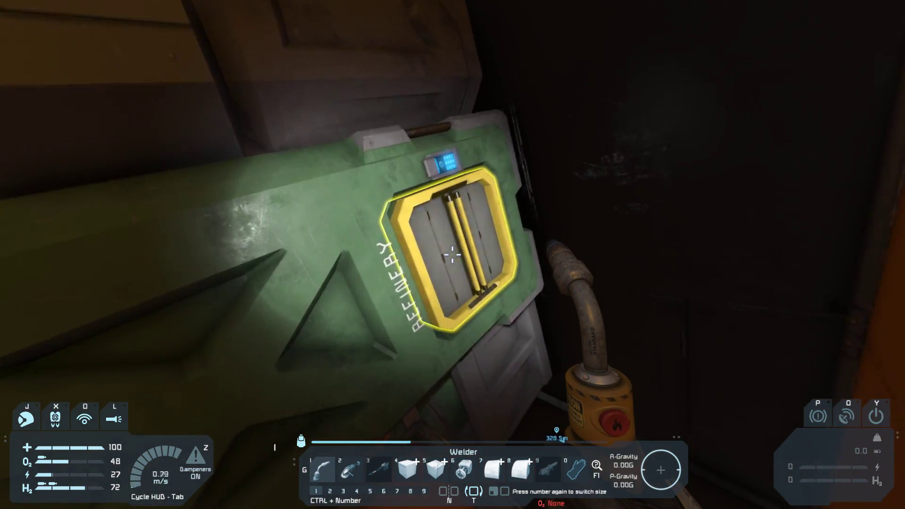
Check the refinery's iron, silver, gravel and gold stock, then fly into the red-framed shaft
key("f")
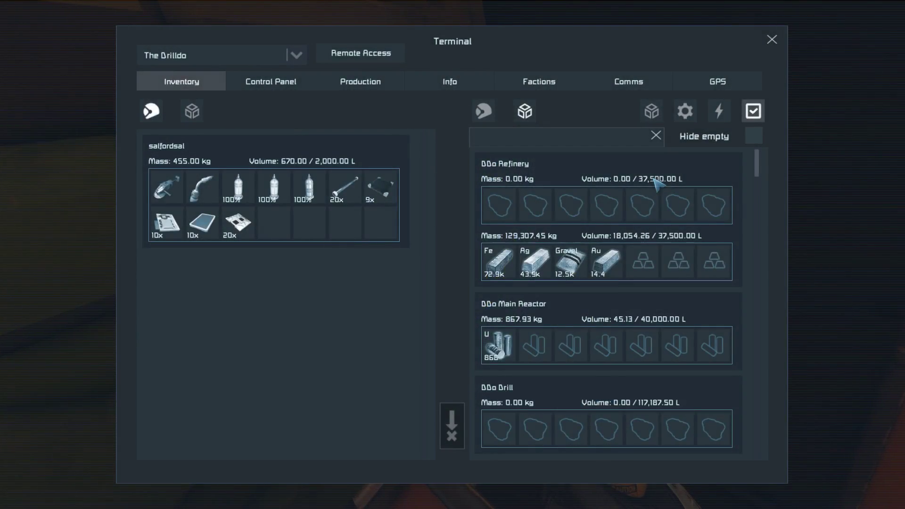
key("Escape")
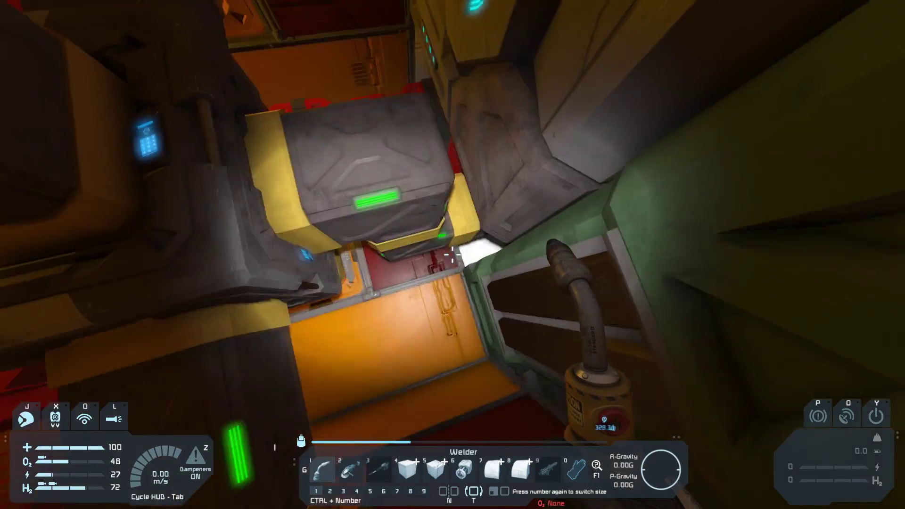
key("w")
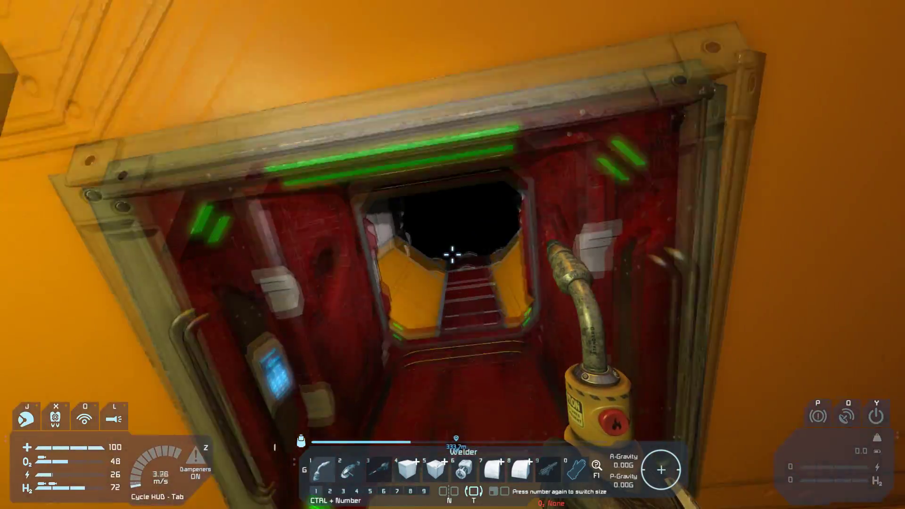
key("w")
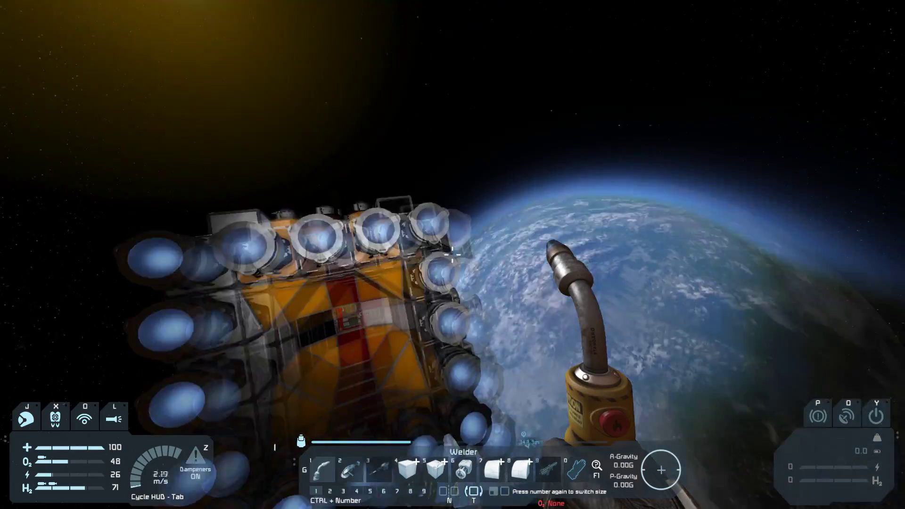
Fly out to the small ship and weld its cockpit and ion thrusters to 50%
key("w")
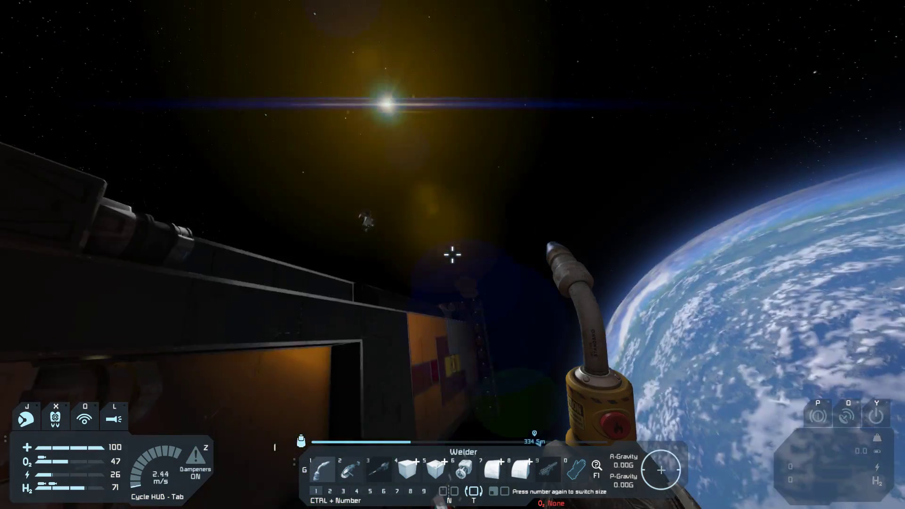
key("w")
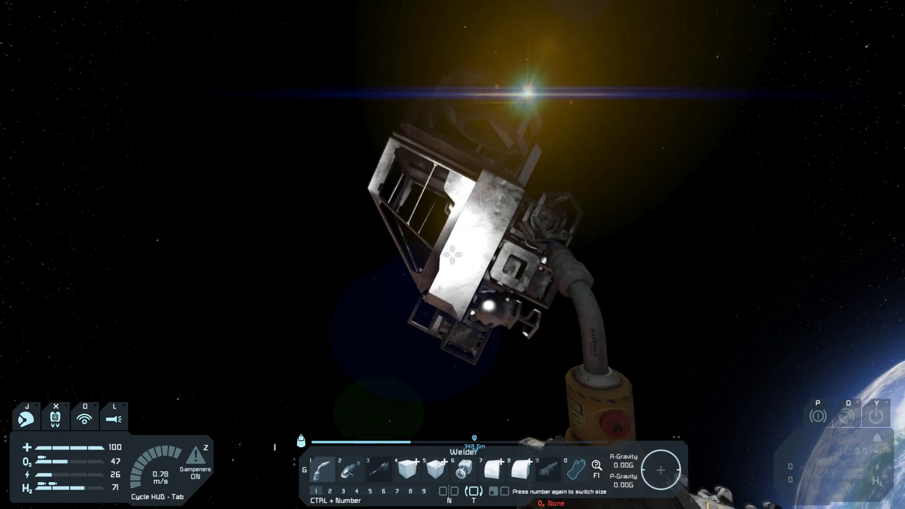
left_click(453, 254)
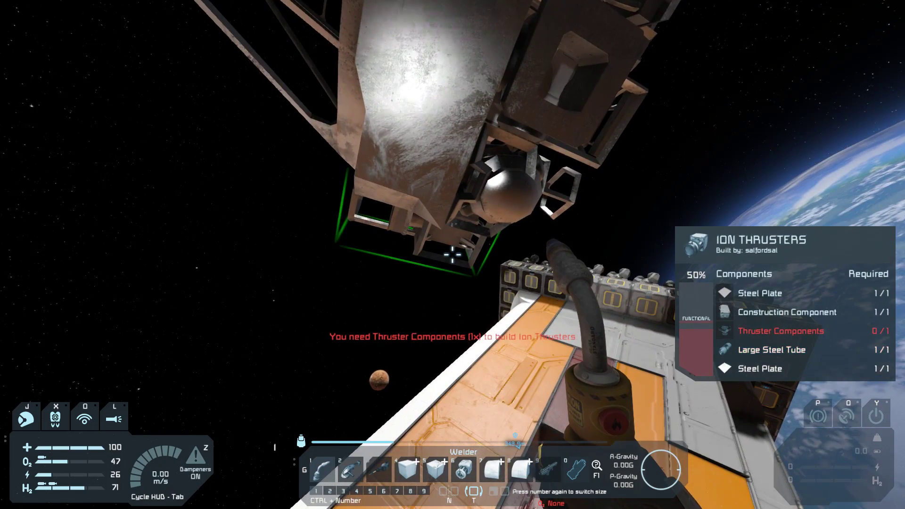
key("a")
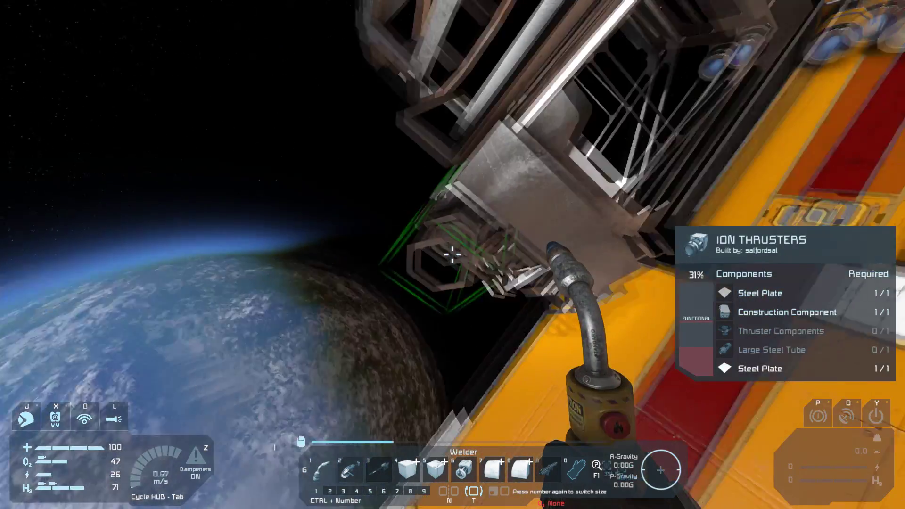
left_click(453, 254)
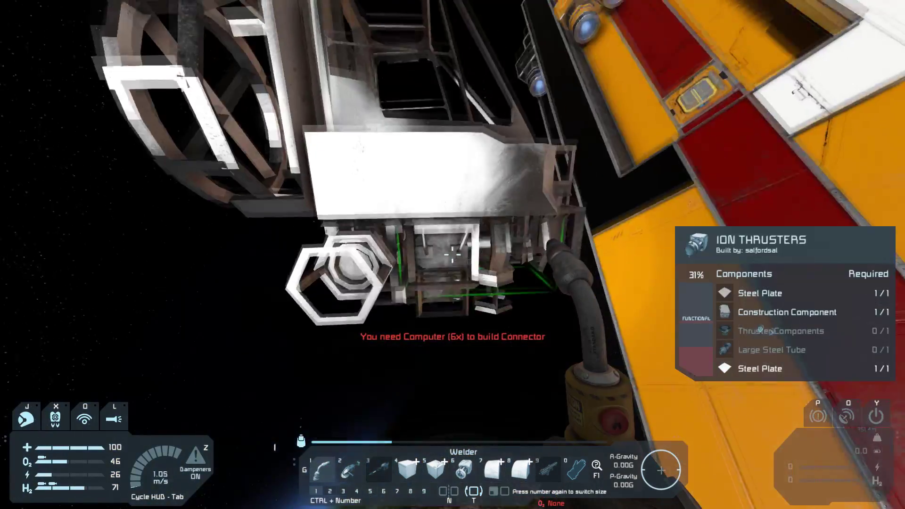
left_click(452, 255)
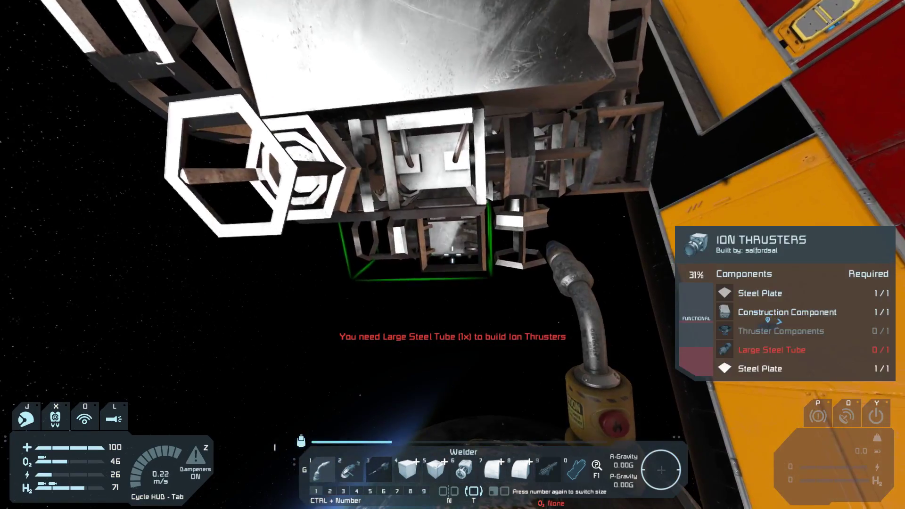
left_click(453, 255)
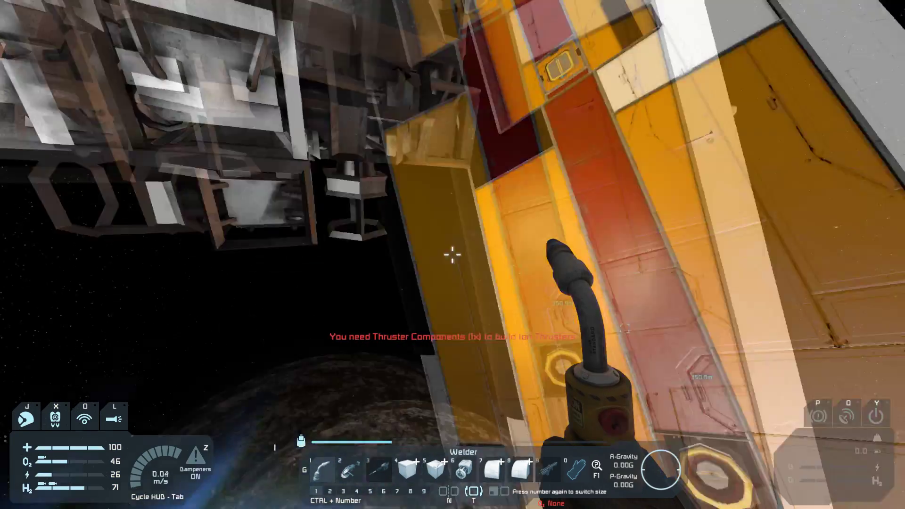
key("w")
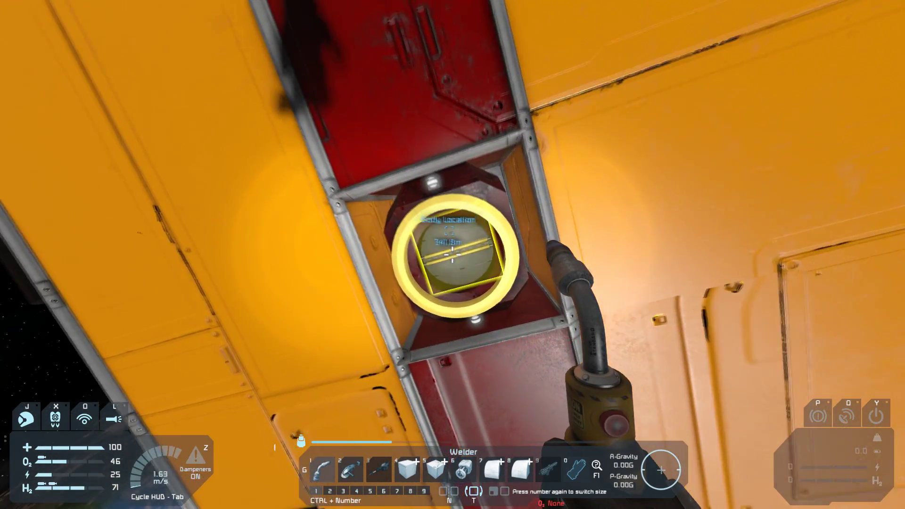
Move the spare steel tubes and plates into the DDo Connector
key("i")
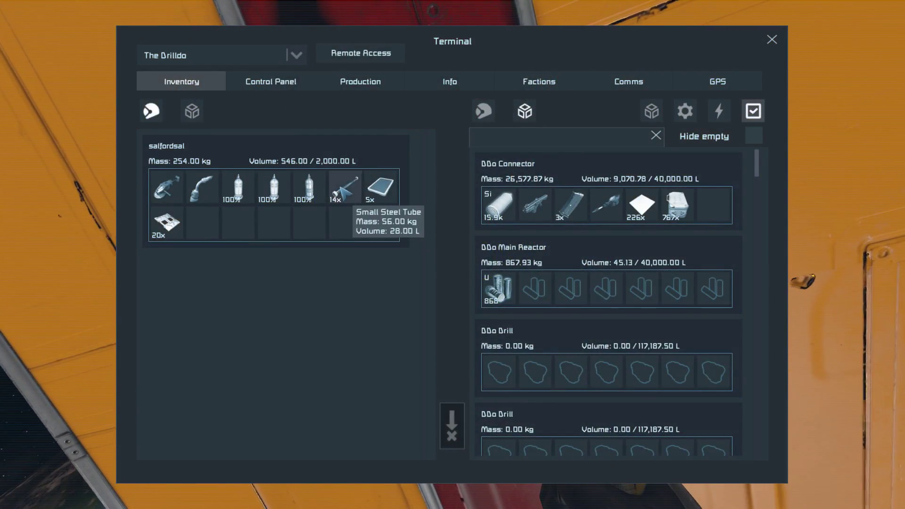
left_click(344, 187, "ctrl")
left_click(344, 187, "ctrl")
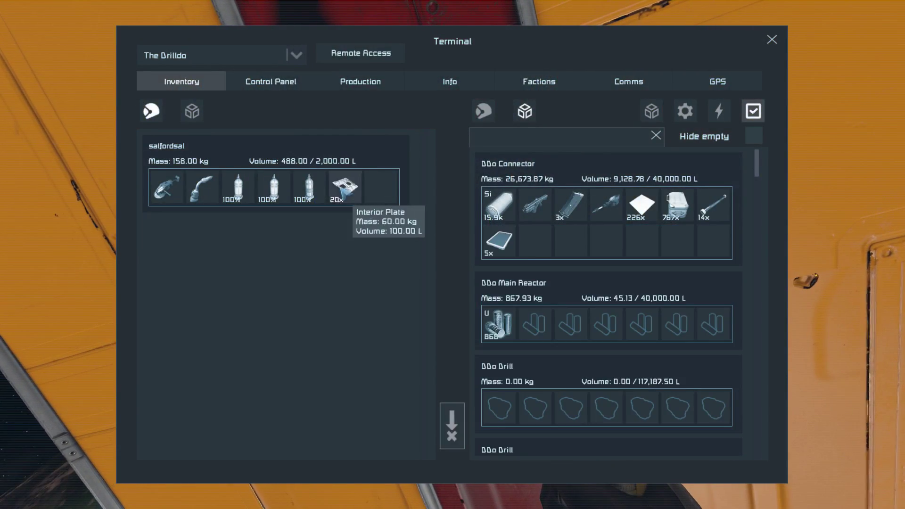
left_click(773, 41)
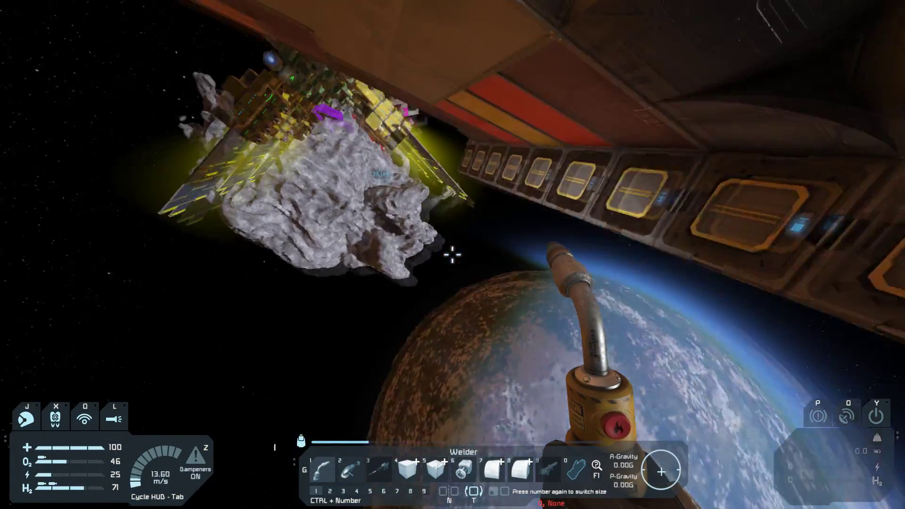
Jetpack toward the asteroid station past the pink ship and into its hangar
key("w")
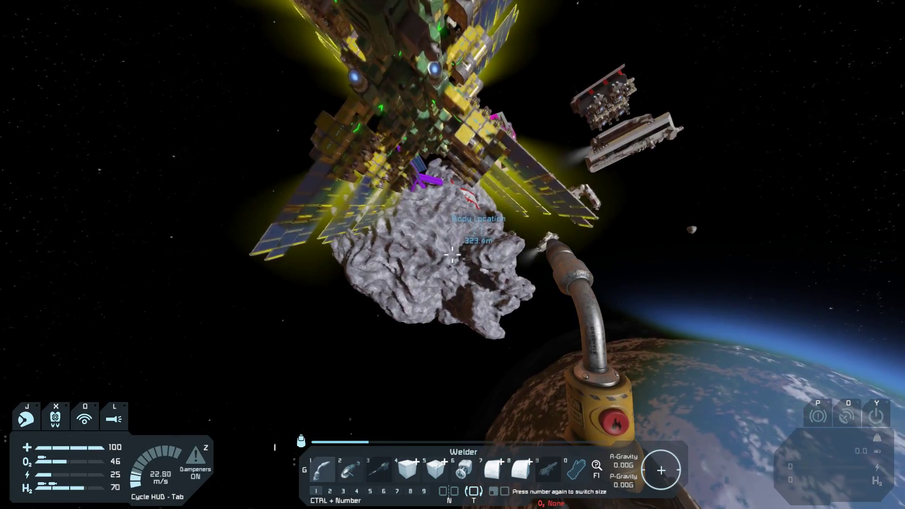
key("w")
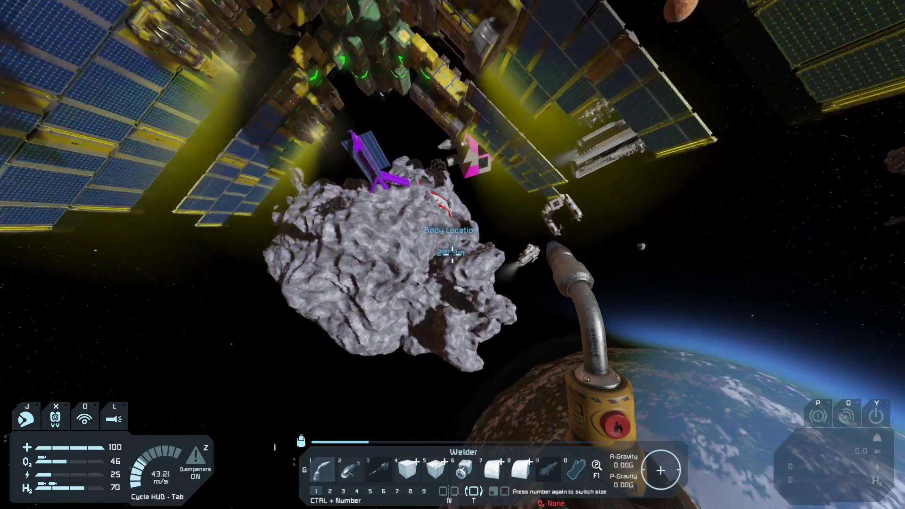
key("w")
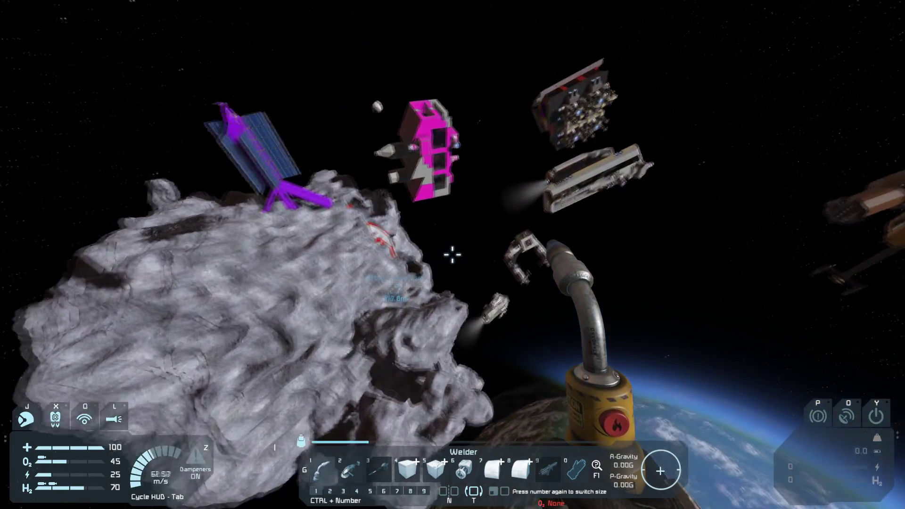
key("w")
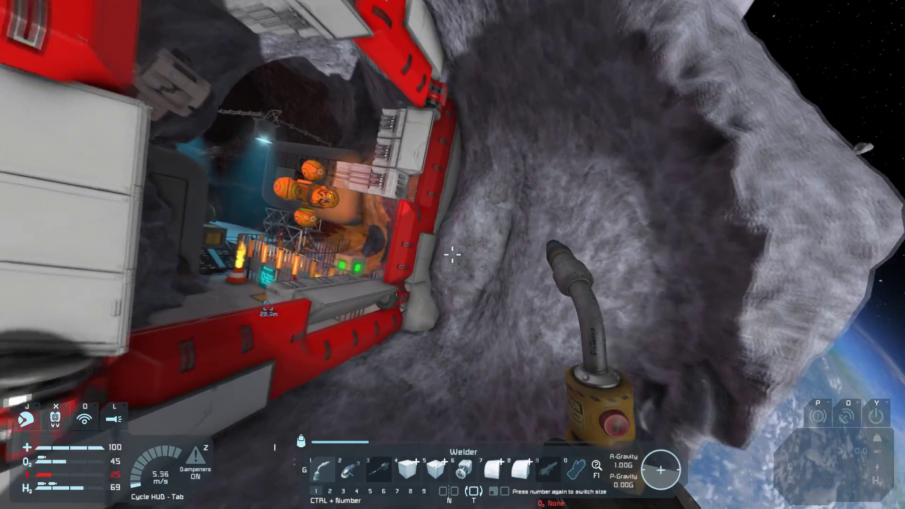
key("w")
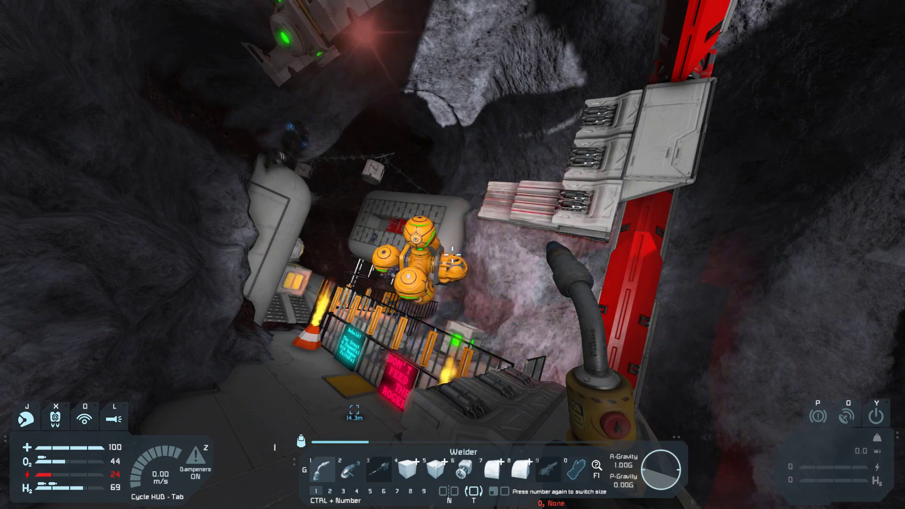
Maneuver around the hangar and turn toward the hole overlooking the pink ship
key("s")
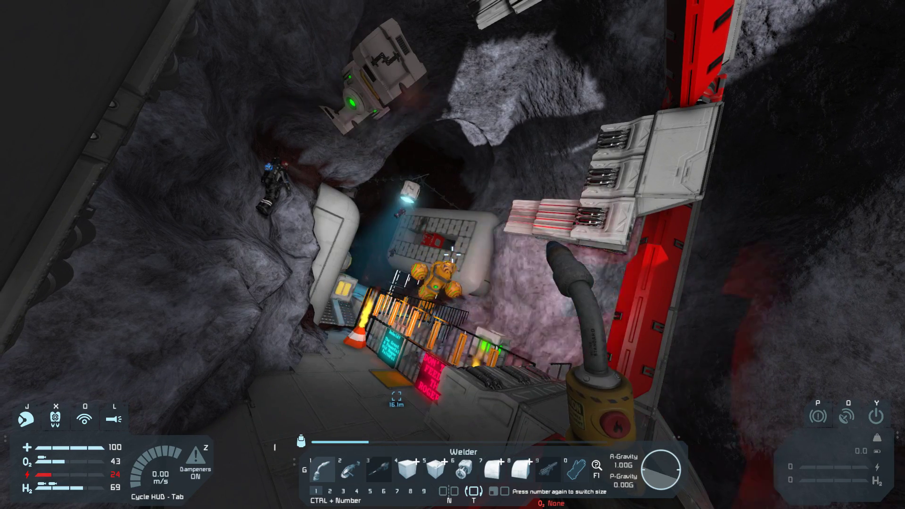
key("e")
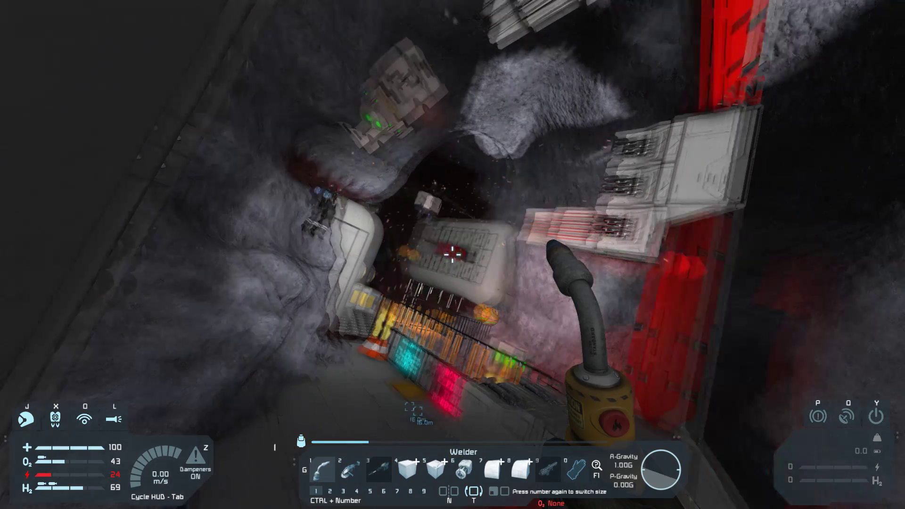
key("s")
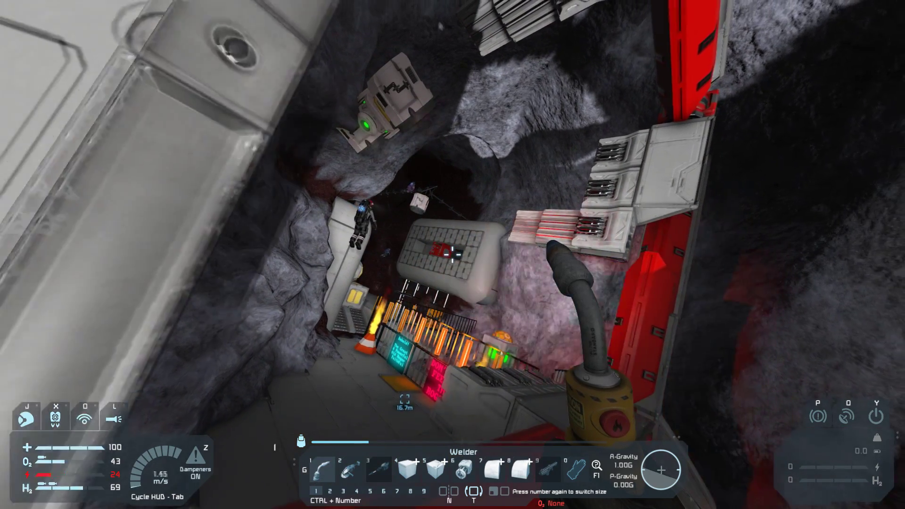
key("w")
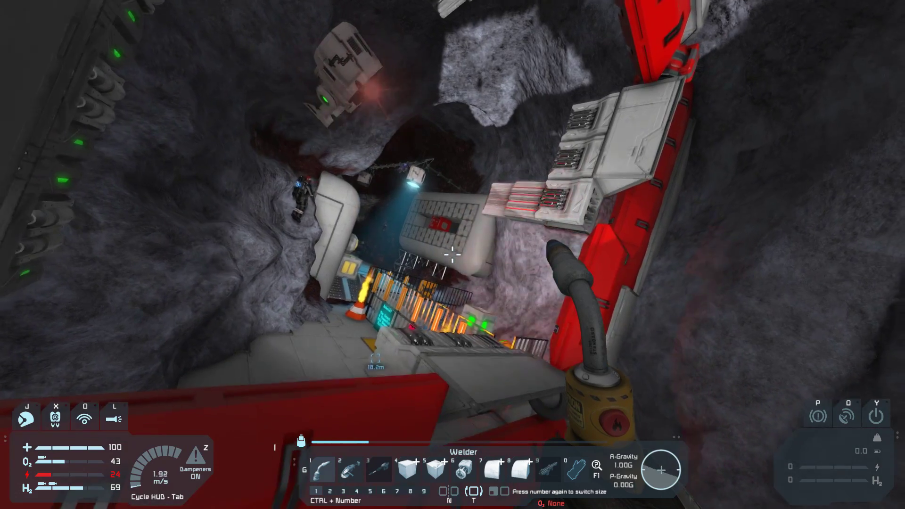
key("d")
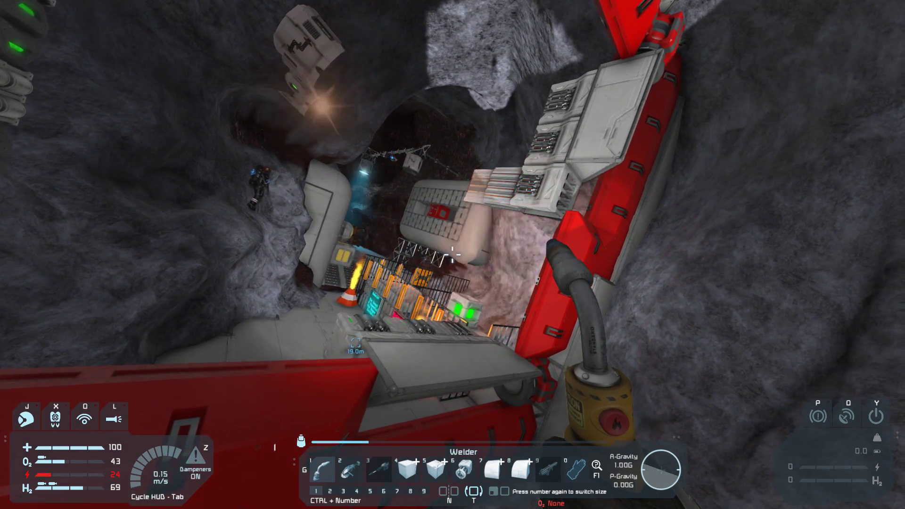
key("w")
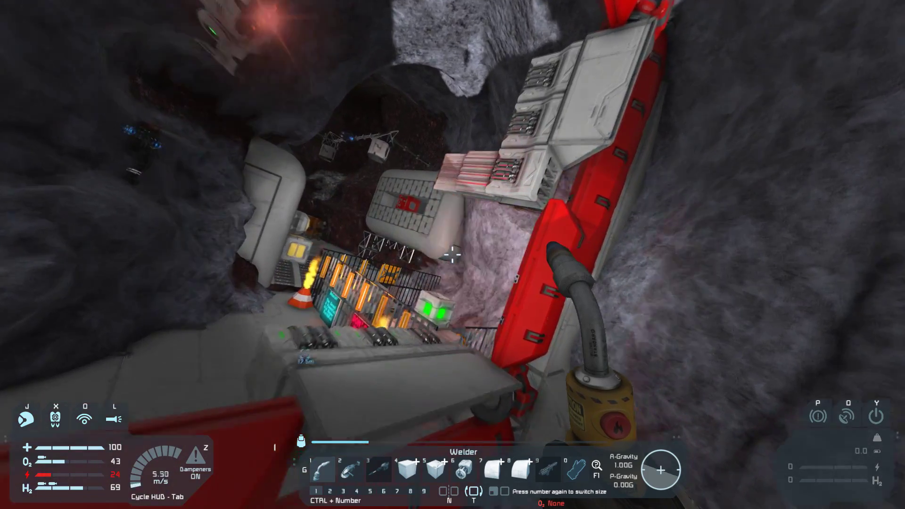
key("e")
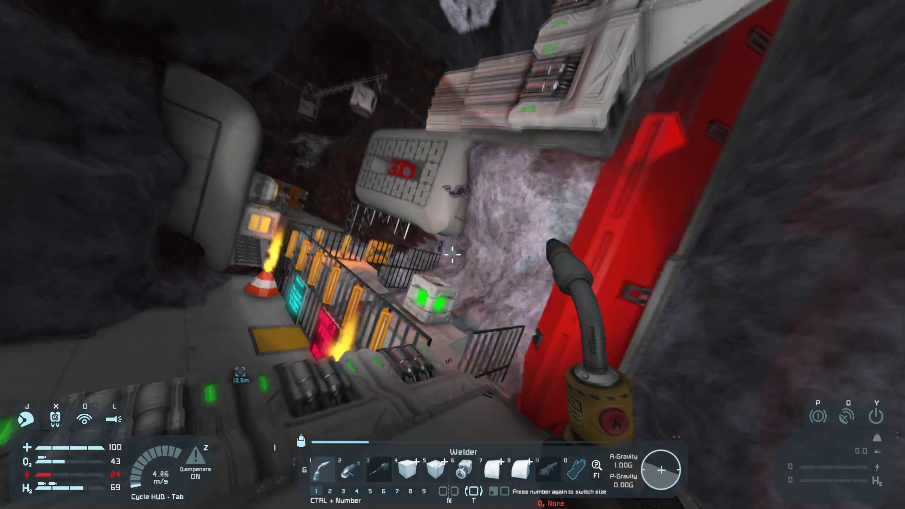
key("e")
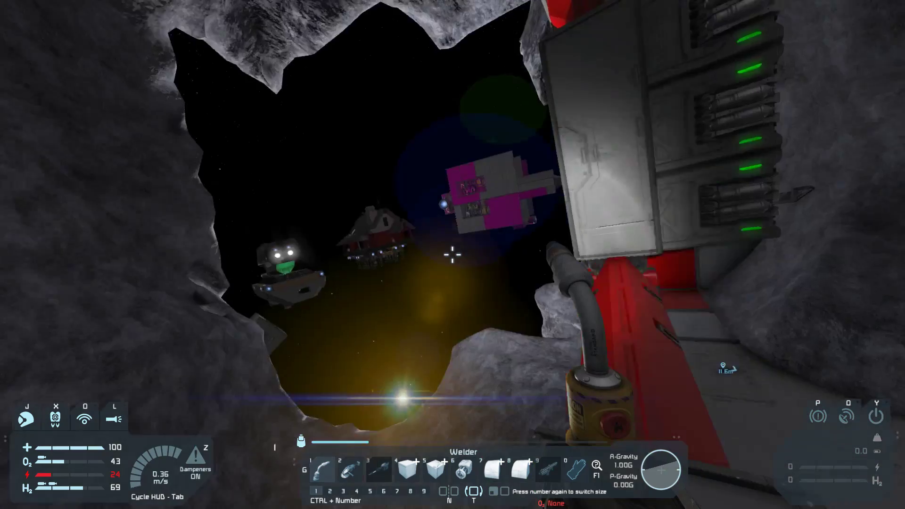
Fly out of the asteroid tunnel to the mothership and take its cockpit seat
key("w")
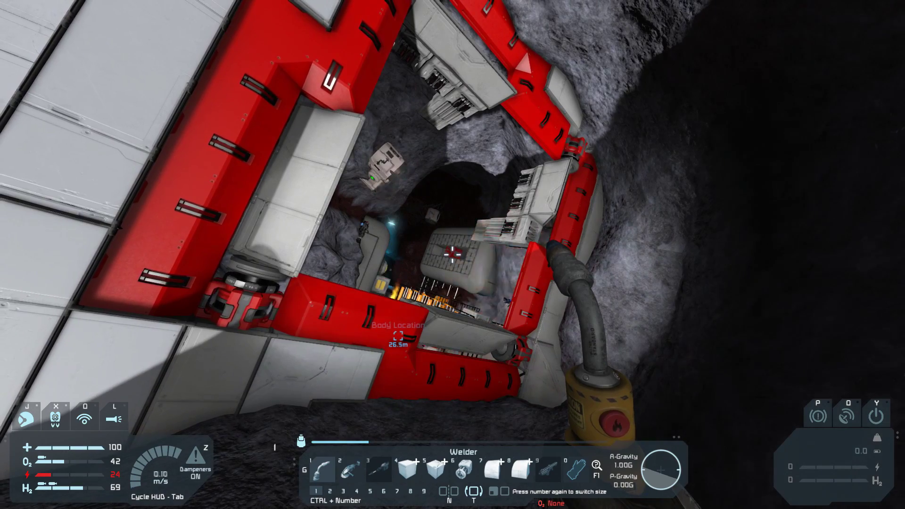
key("w")
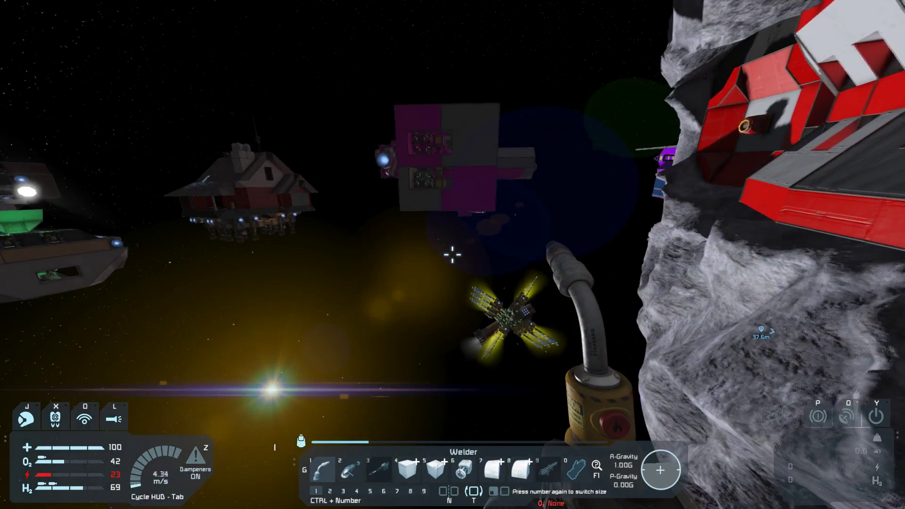
key("w")
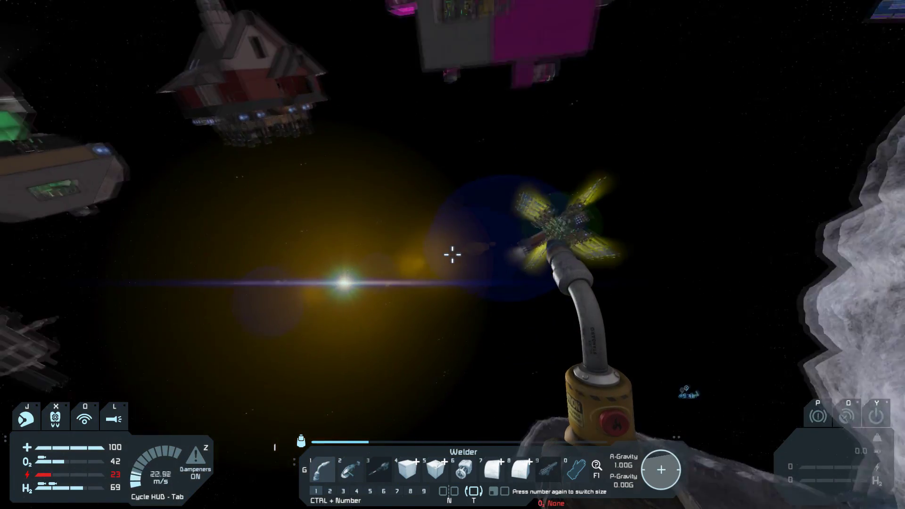
key("w")
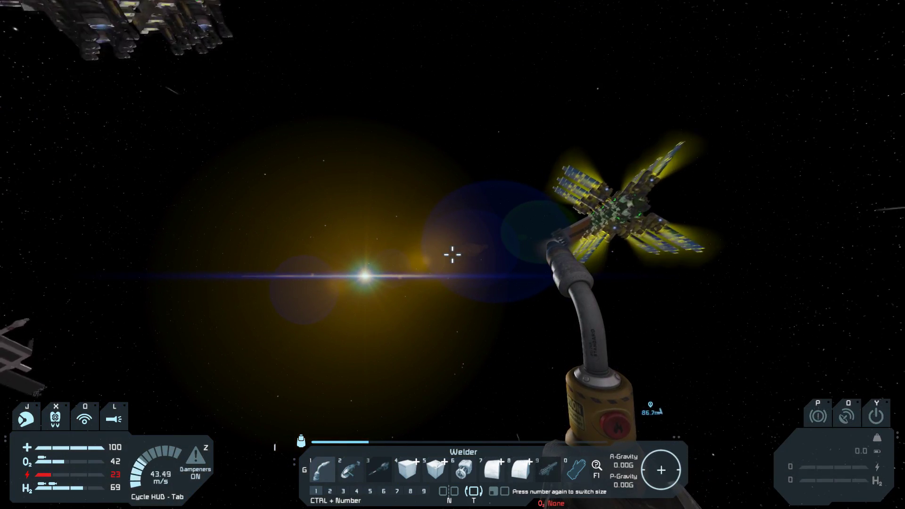
key("w")
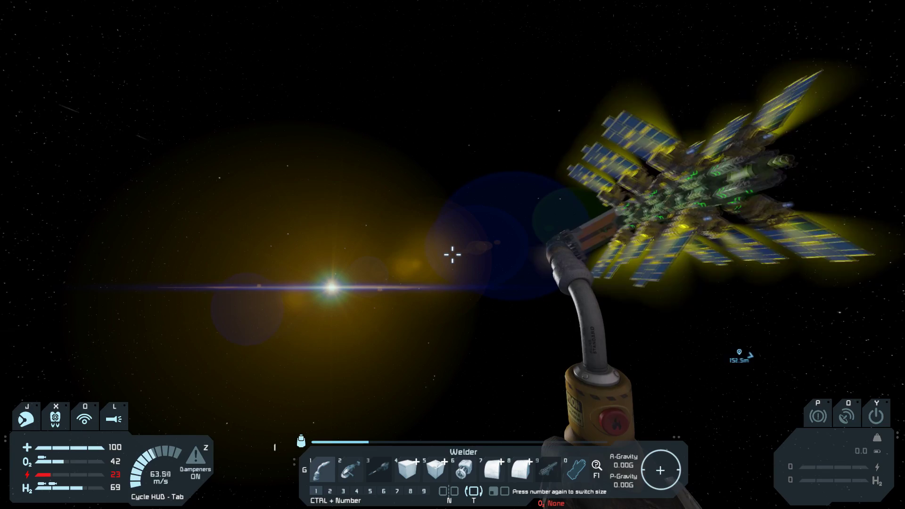
key("w")
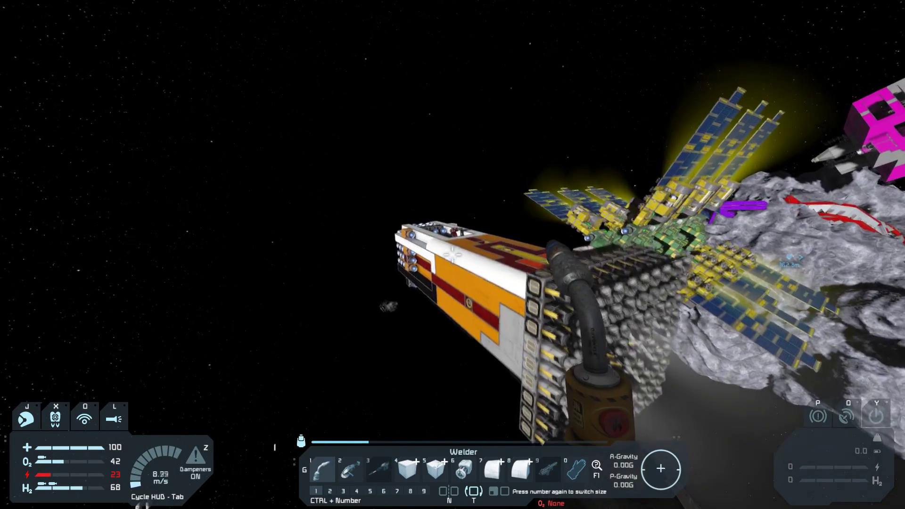
key("w")
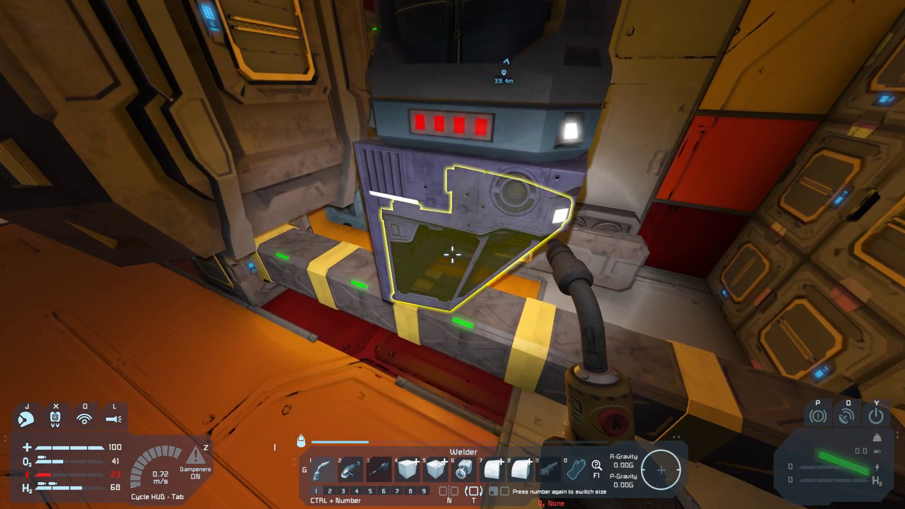
key("f")
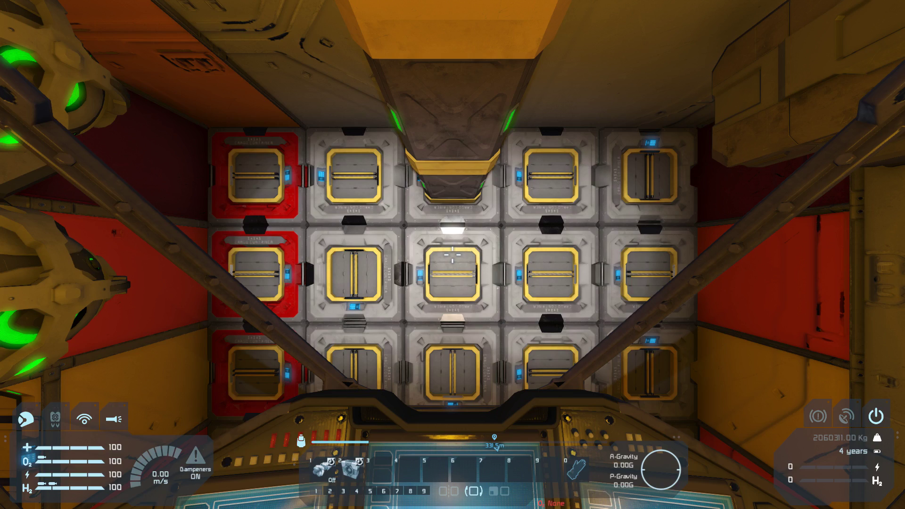
Leave the cockpit and jetpack past the containers, through the yellow doorway, and out into space
key("f")
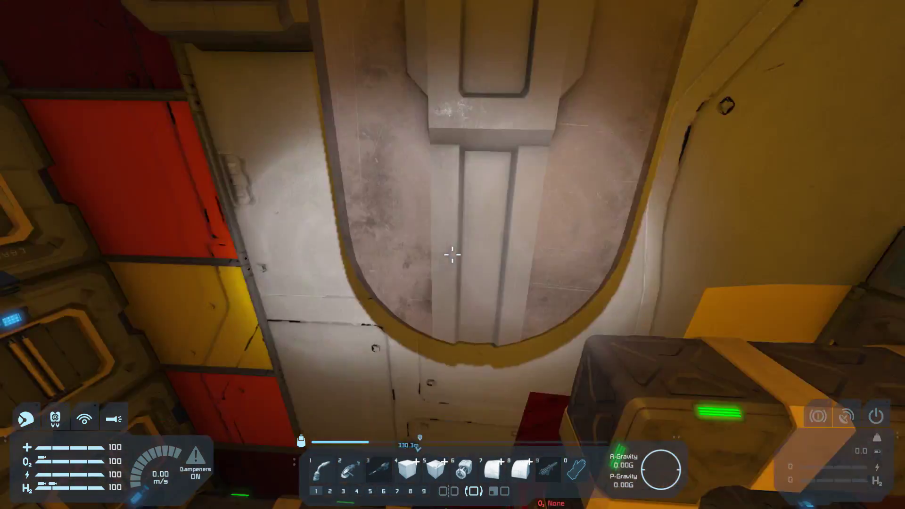
key("w")
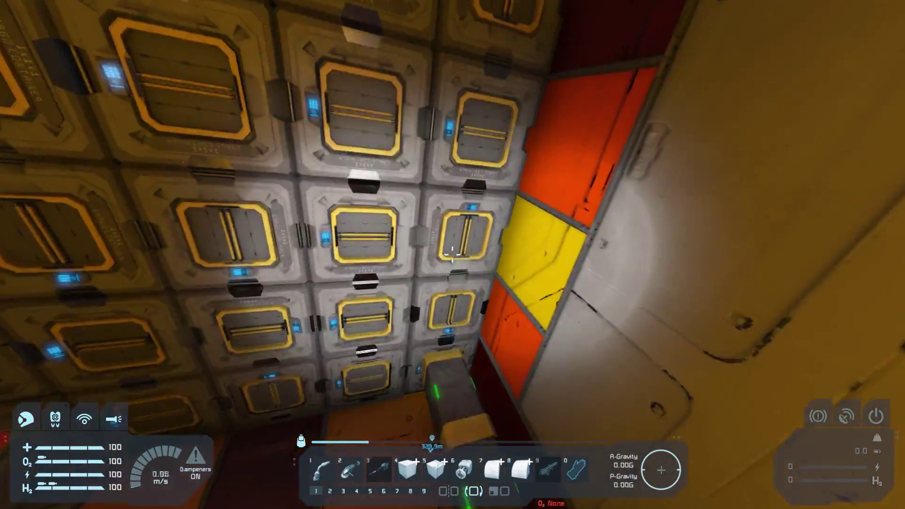
key("w")
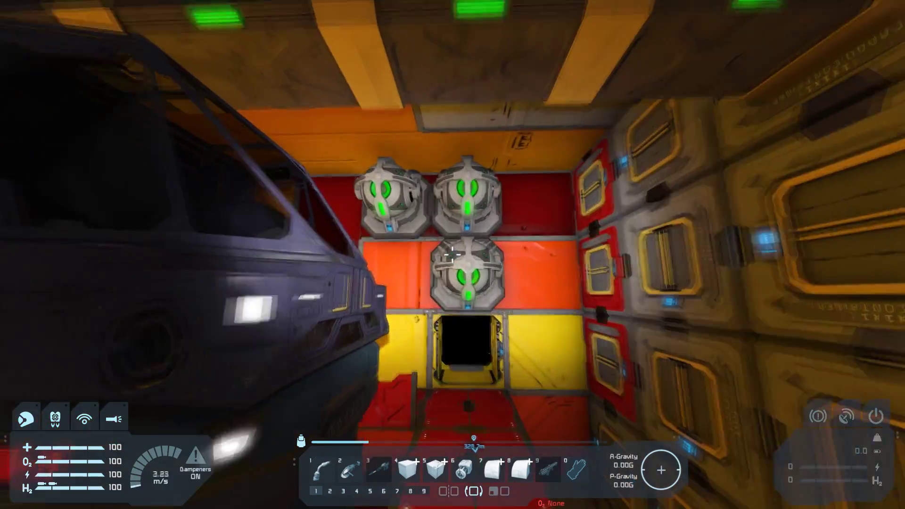
key("w")
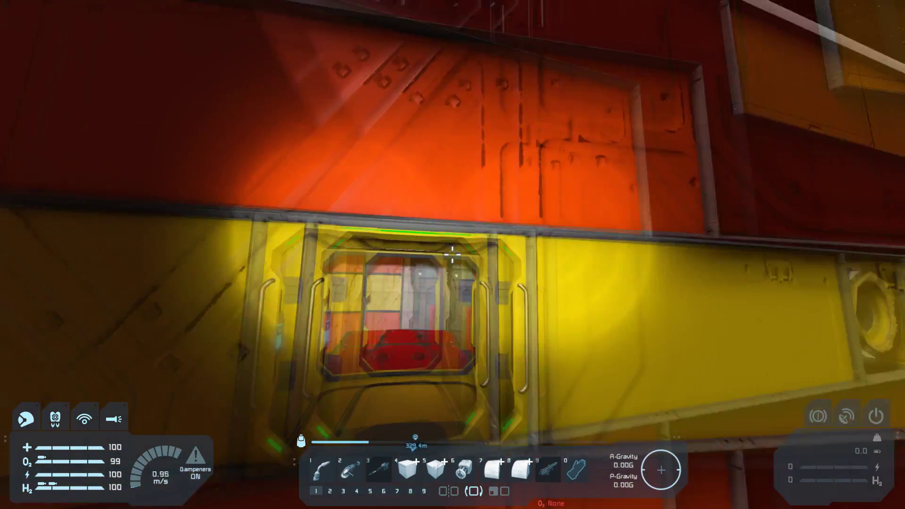
key("w")
key("w")
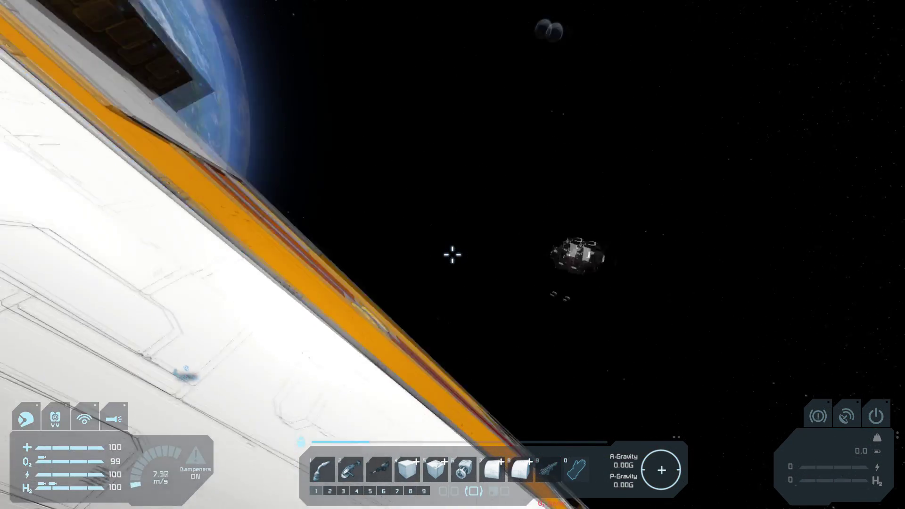
At the hull connector, pull 1,611 Computers from the Drilldo's main cargo into the character inventory
key("w")
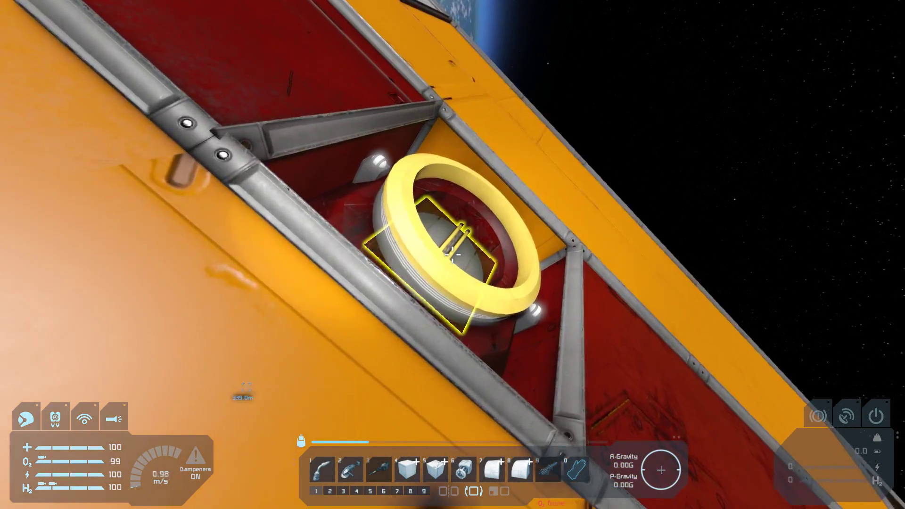
key("f")
type("c")
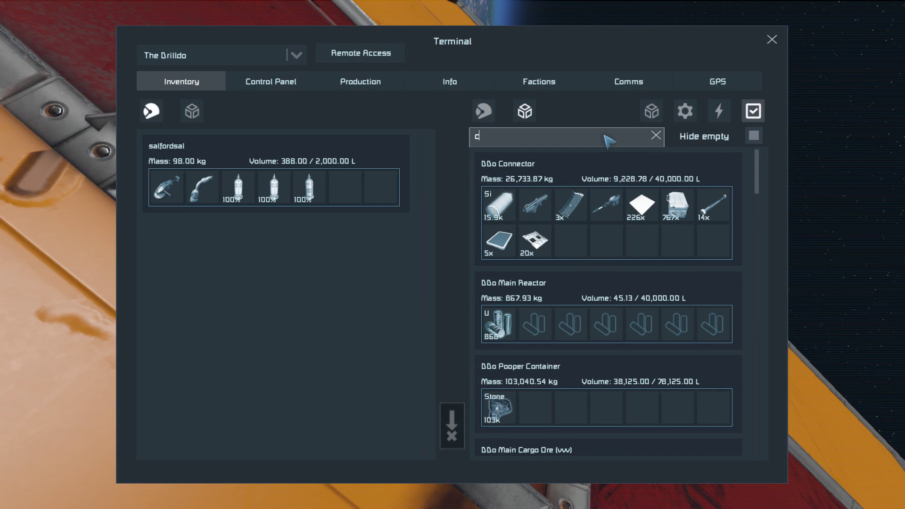
type("om")
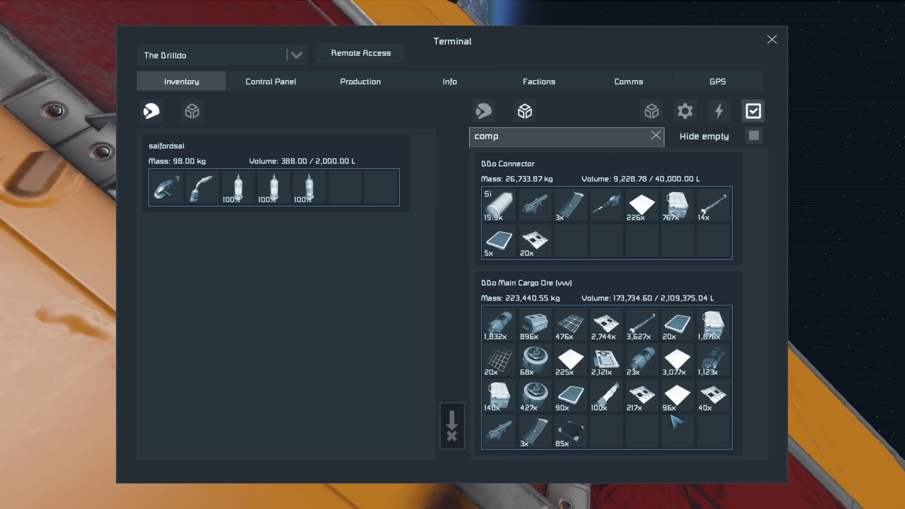
type("p")
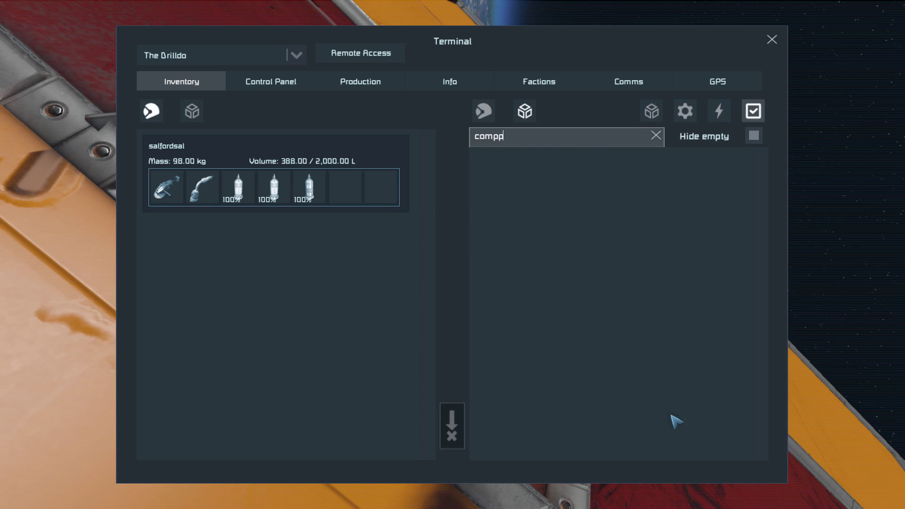
key("BackSpace")
type("u")
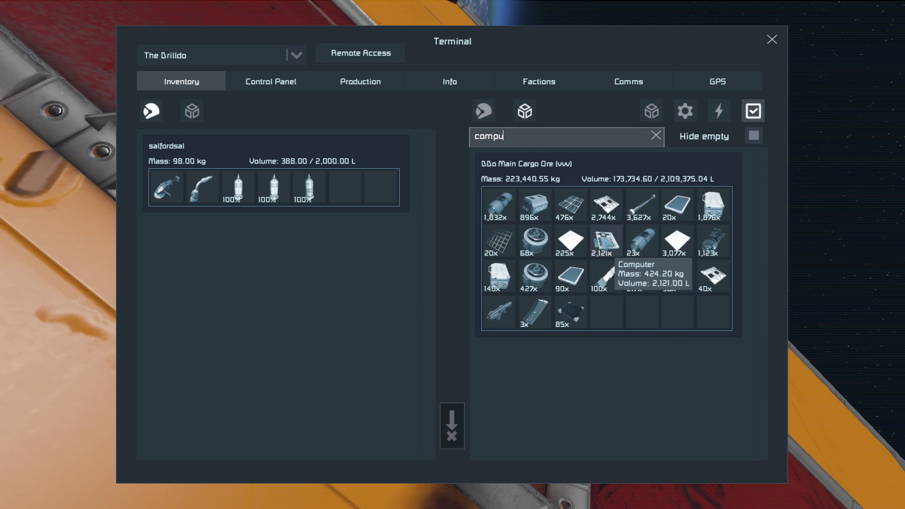
left_click_drag(610, 251, 368, 198)
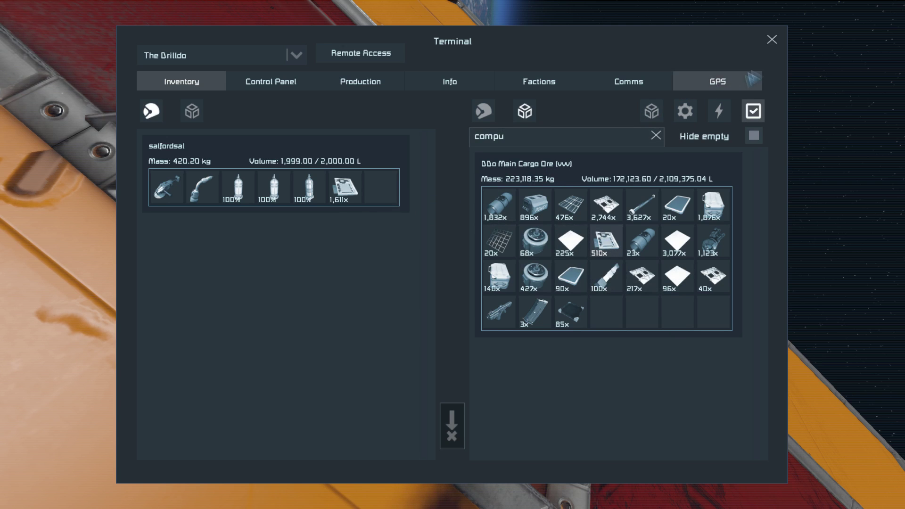
left_click(772, 41)
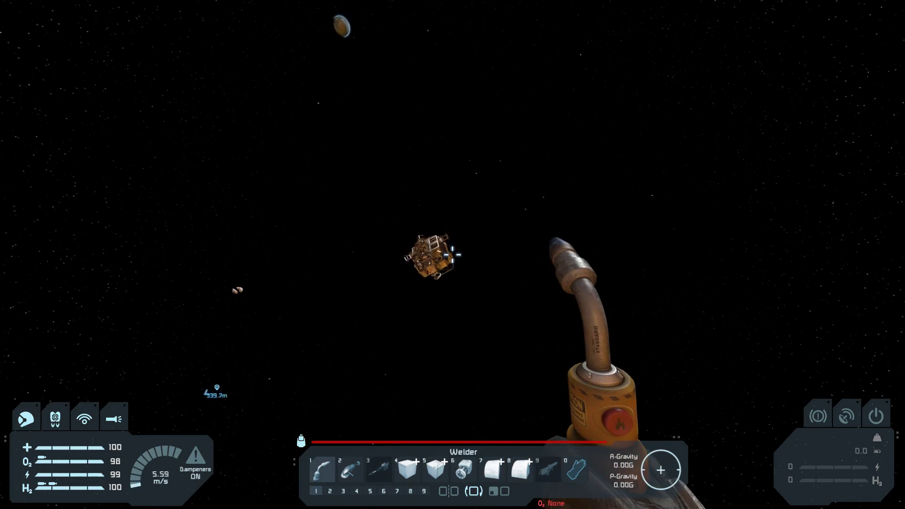
Weld computers into the small ship's gyroscope, cockpit (to 60%) and connector block
key("w")
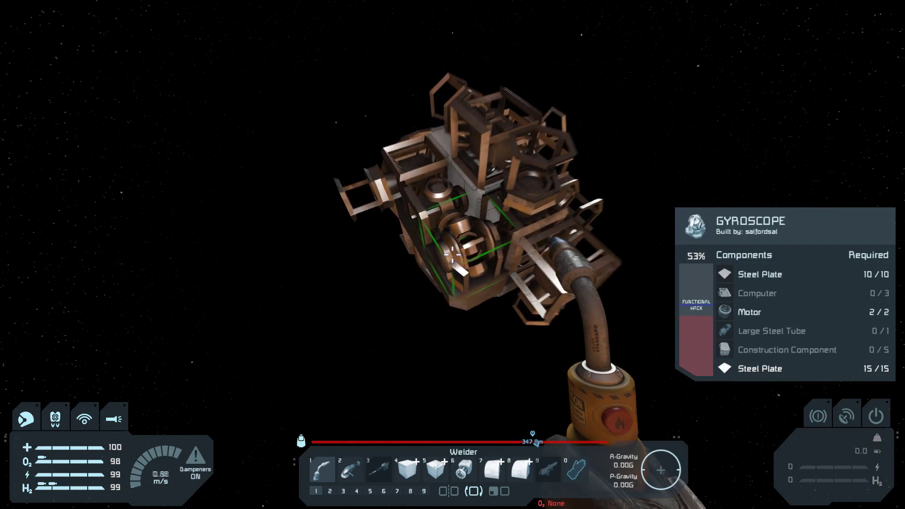
left_click(453, 255)
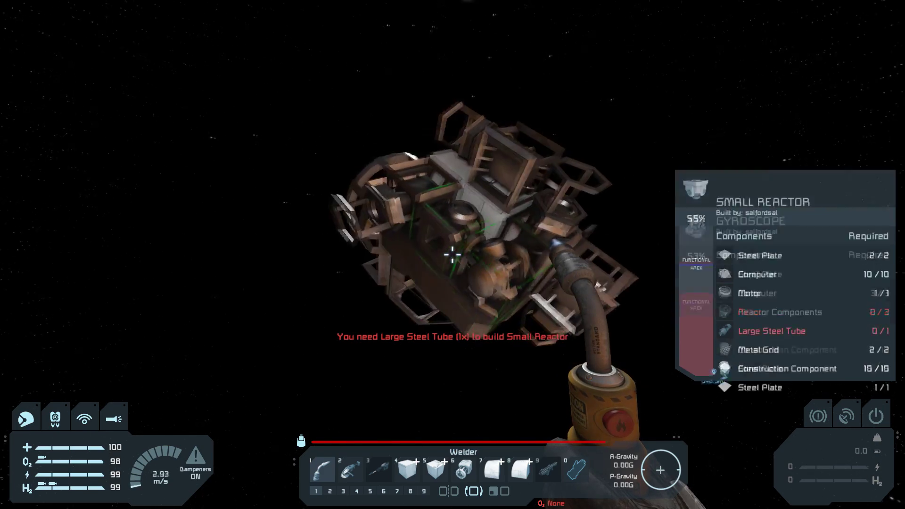
left_click(453, 254)
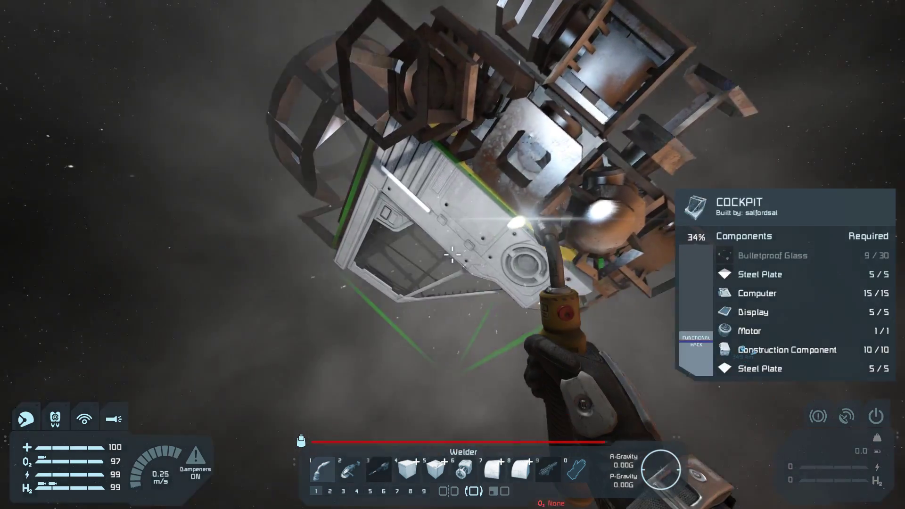
left_click(453, 254)
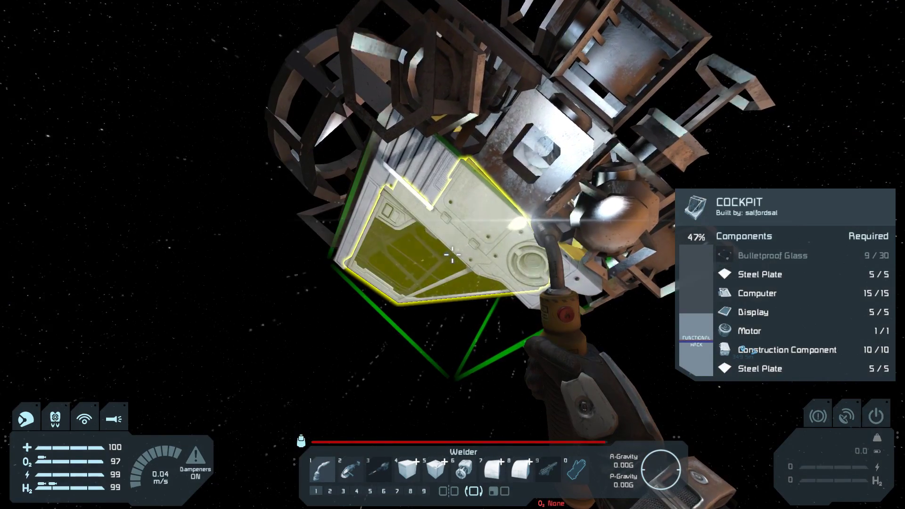
key("s")
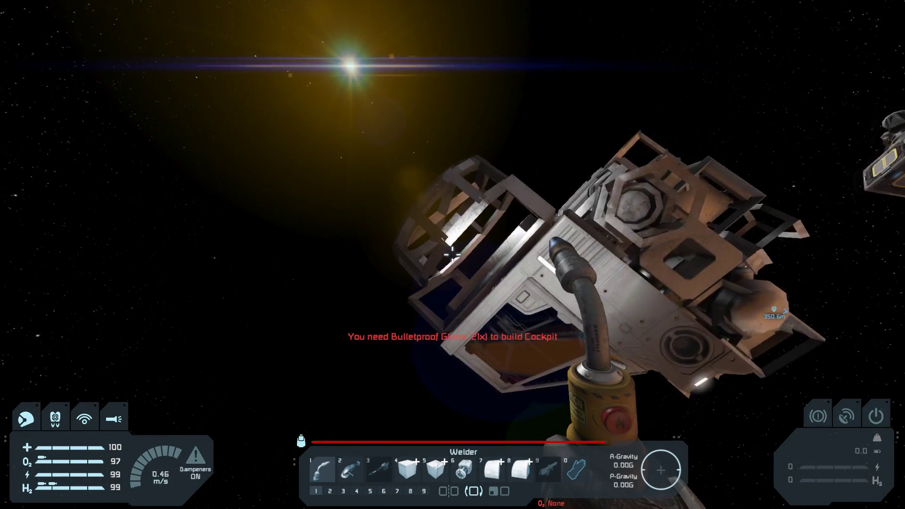
left_click(453, 255)
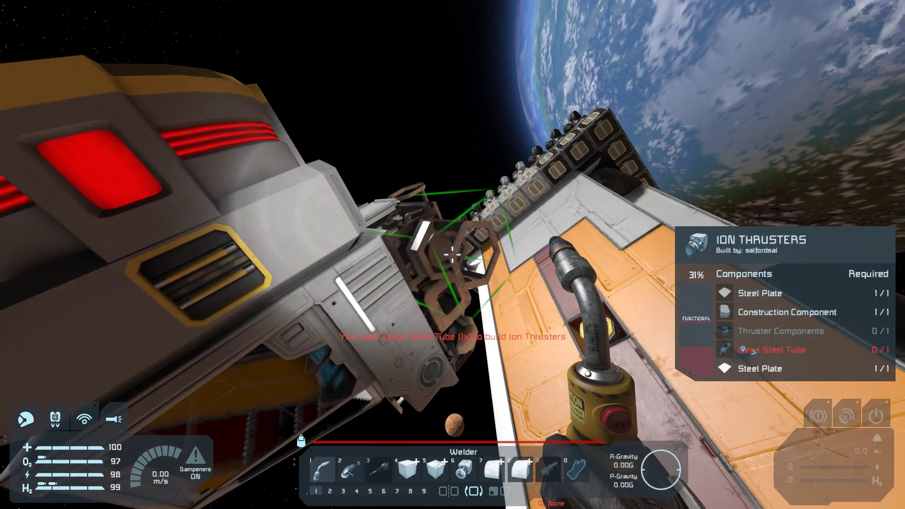
Weld computers into the gyroscope and reactor, then reopen the mothership's inventory at the connector
key("s")
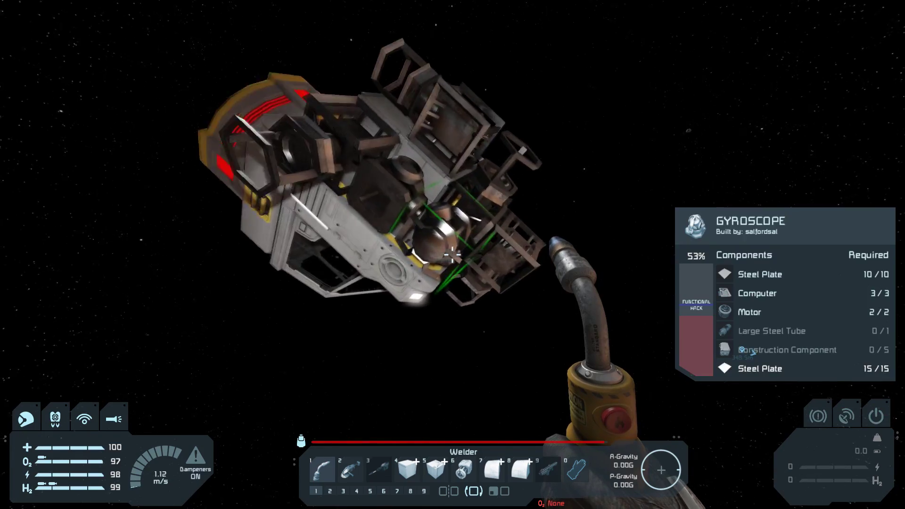
left_click(453, 254)
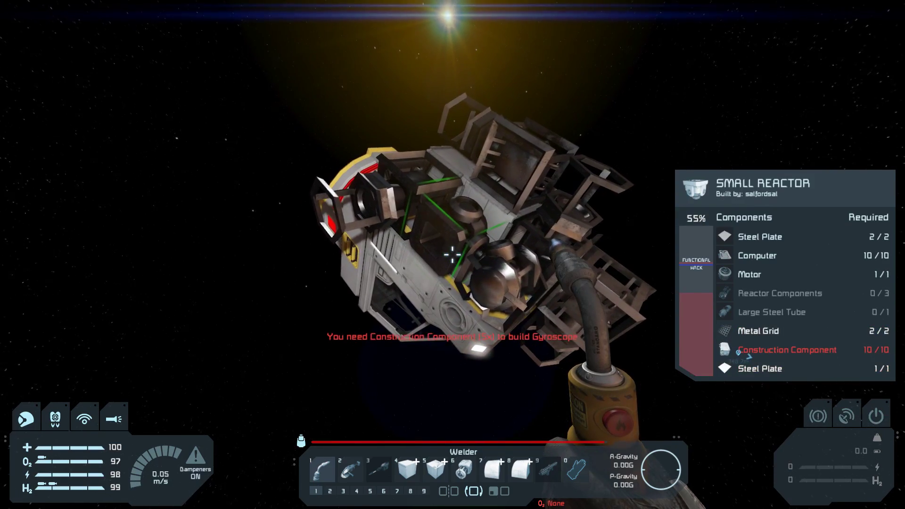
key("w")
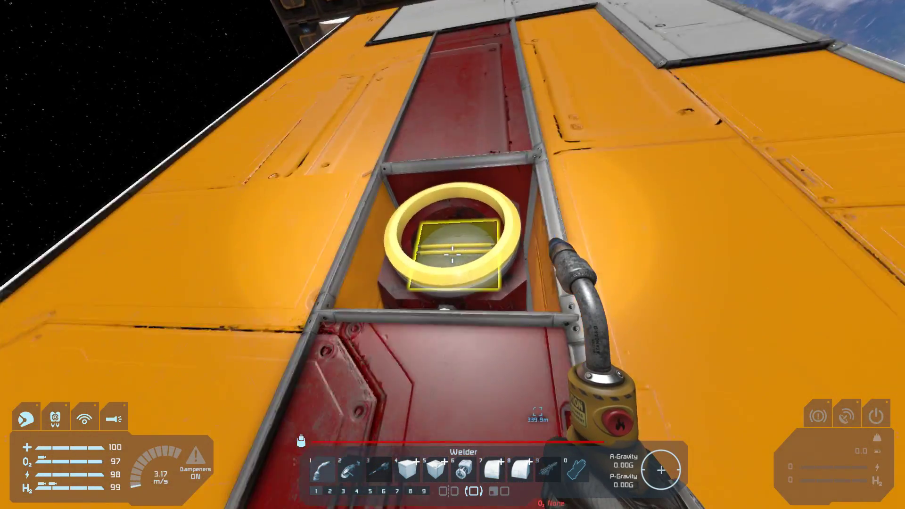
key("f")
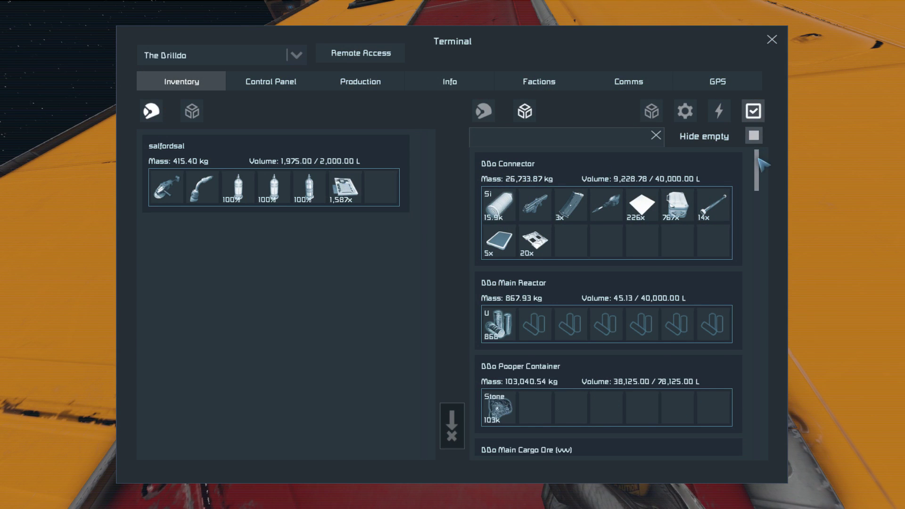
mouse_move(757, 160)
left_mouse_down()
mouse_move(758, 198)
mouse_move(668, 202)
left_mouse_up()
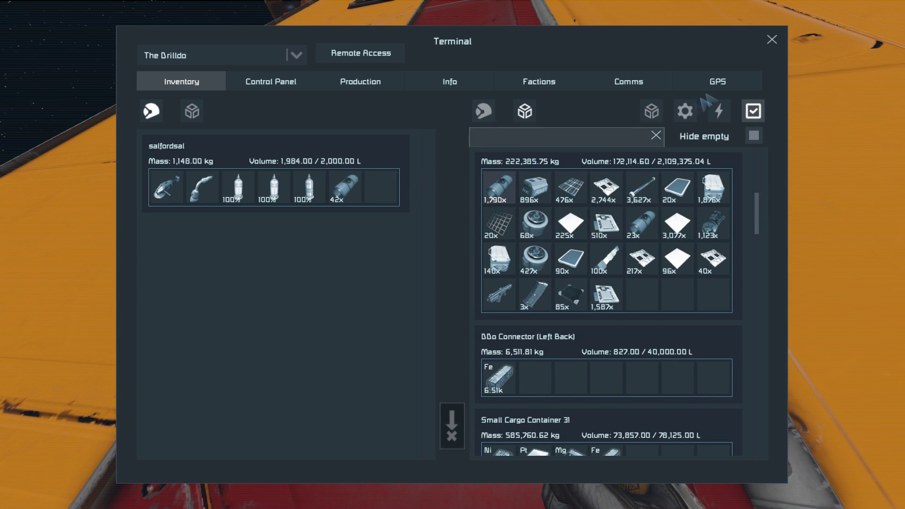
Return 1,587 computers to the Drilldo cargo, take 42 large steel tubes, and close the terminal
left_click(772, 43)
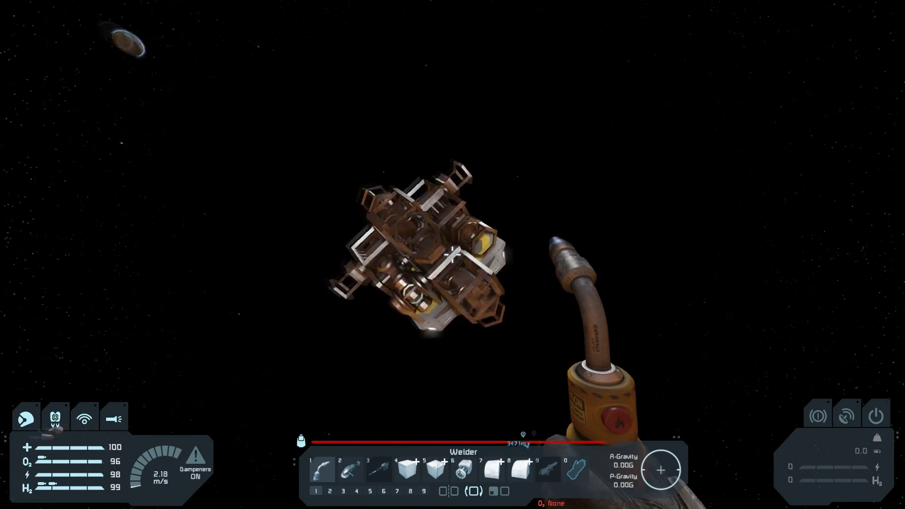
Weld large steel tubes into the ion thrusters and the small reactor
left_click(453, 254)
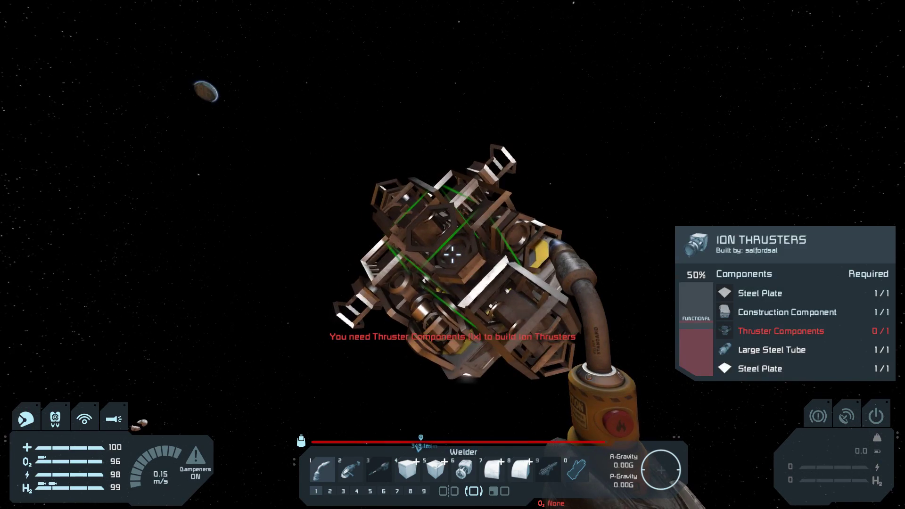
key("w")
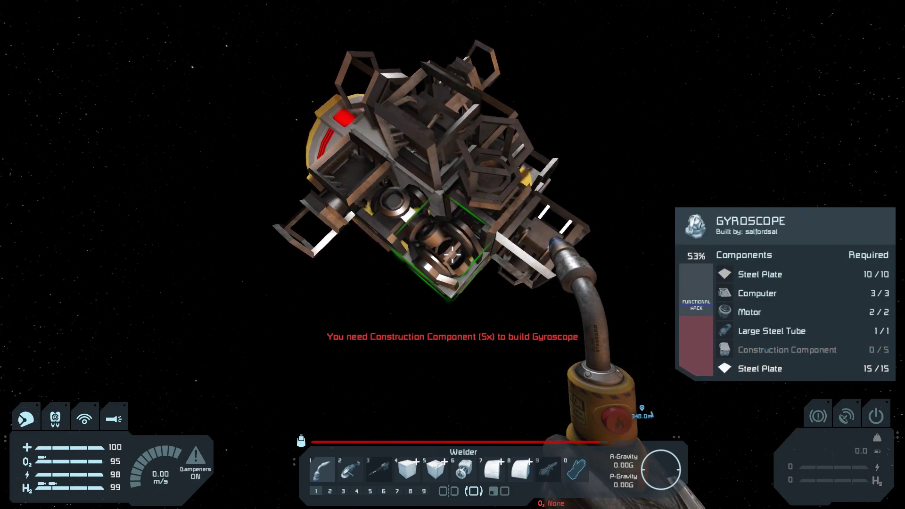
key("w")
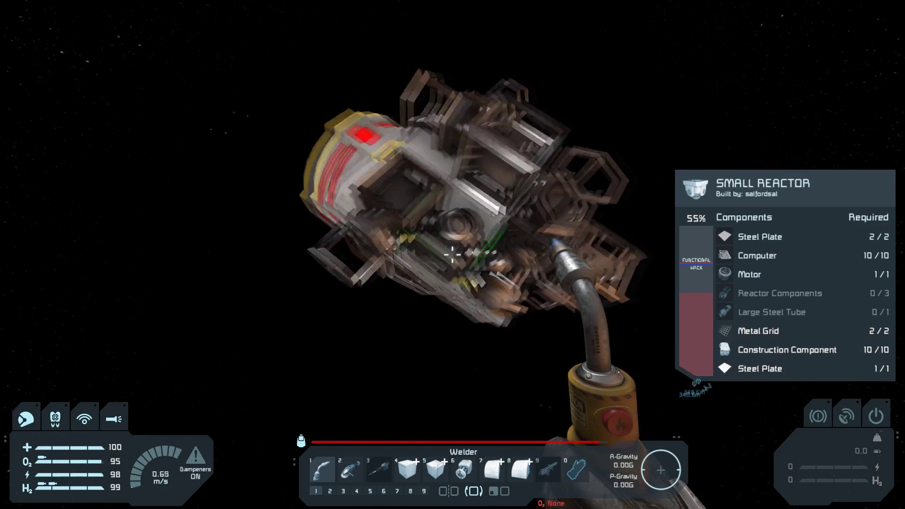
left_click(452, 254)
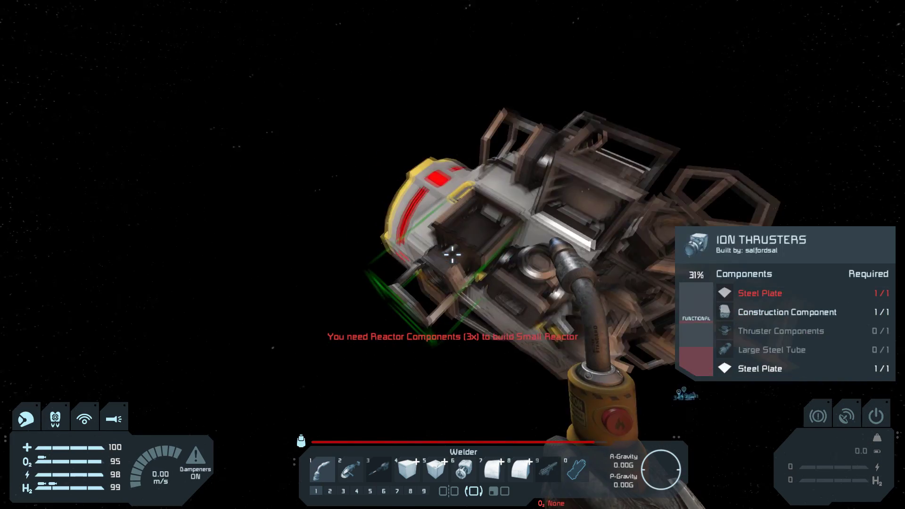
left_click(453, 254)
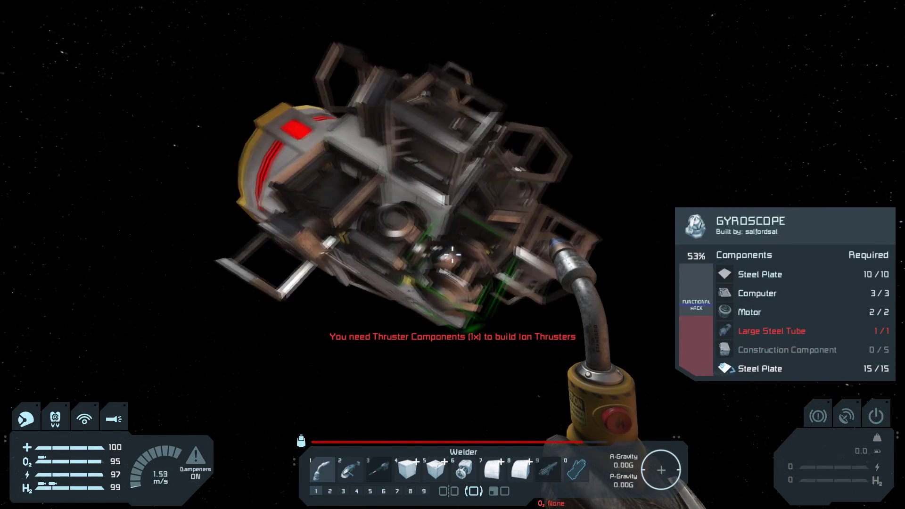
Weld the thruster block and gyroscope further, then reopen the mothership connector's inventory
key("w")
key("s")
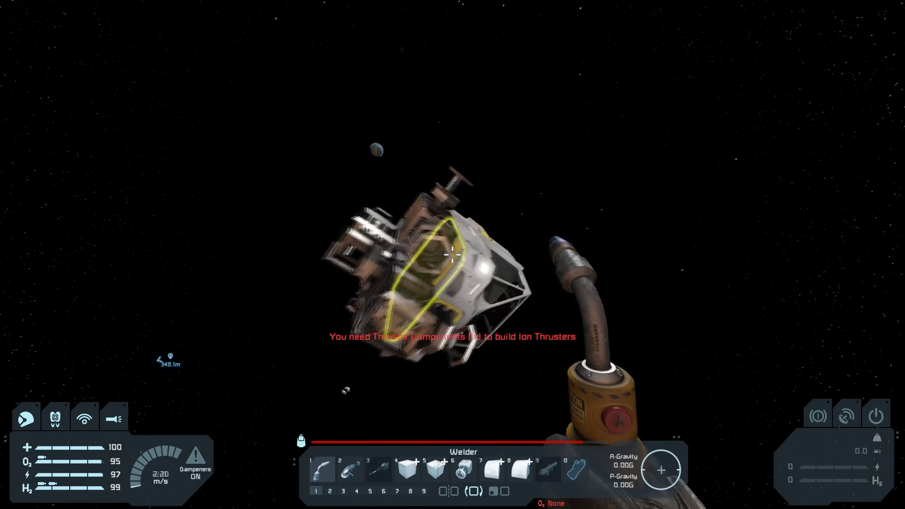
left_click_drag(451, 255, 453, 254)
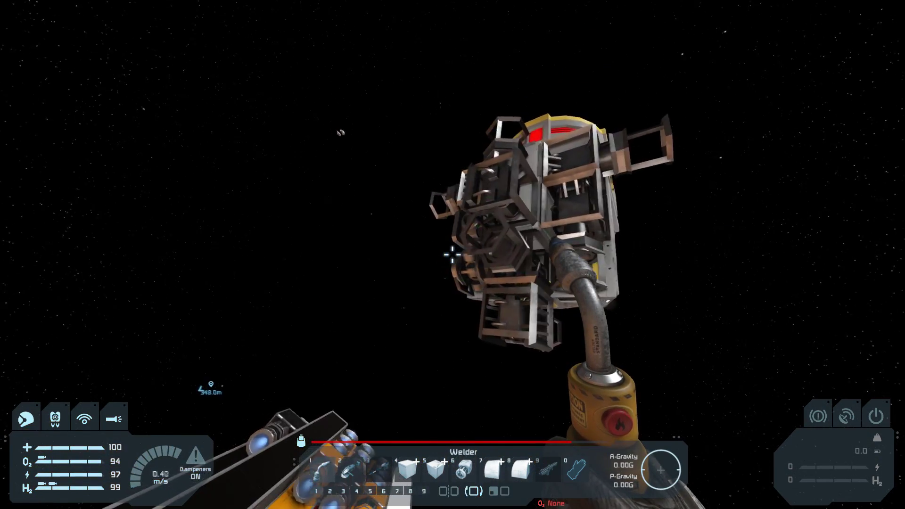
key("s")
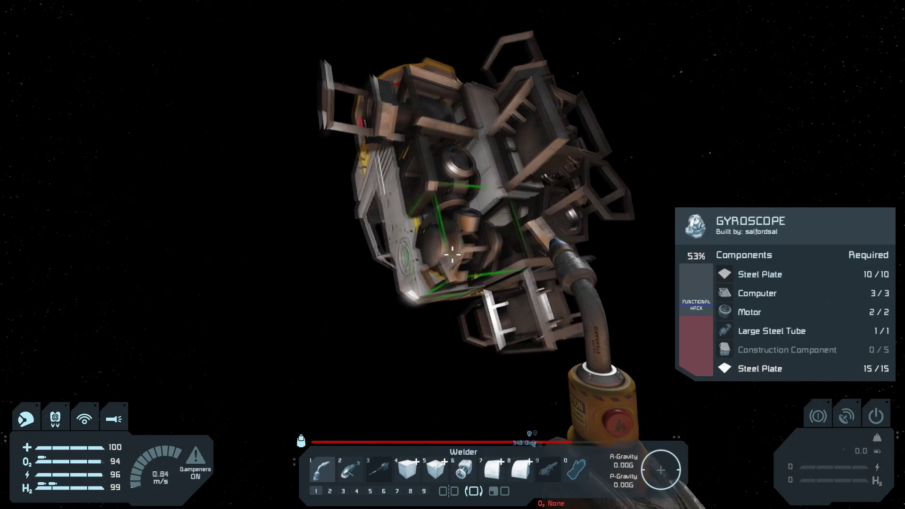
left_click(452, 255)
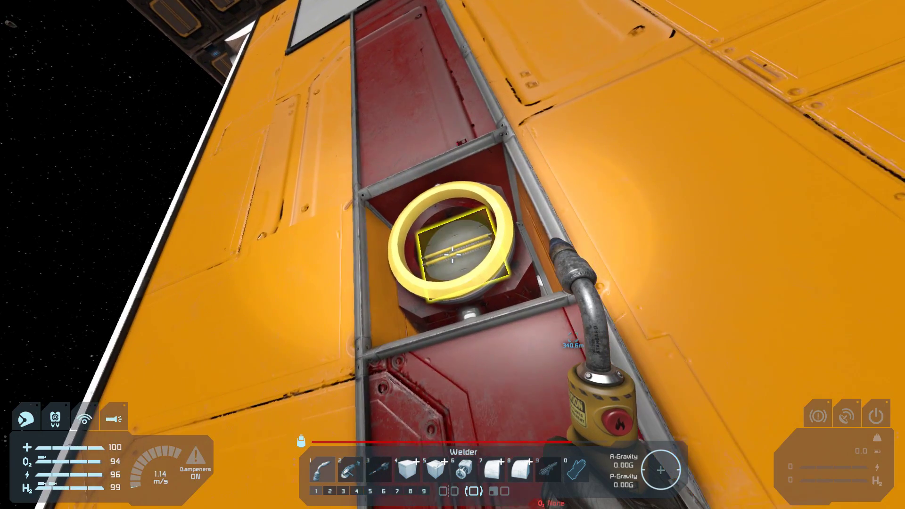
key("f")
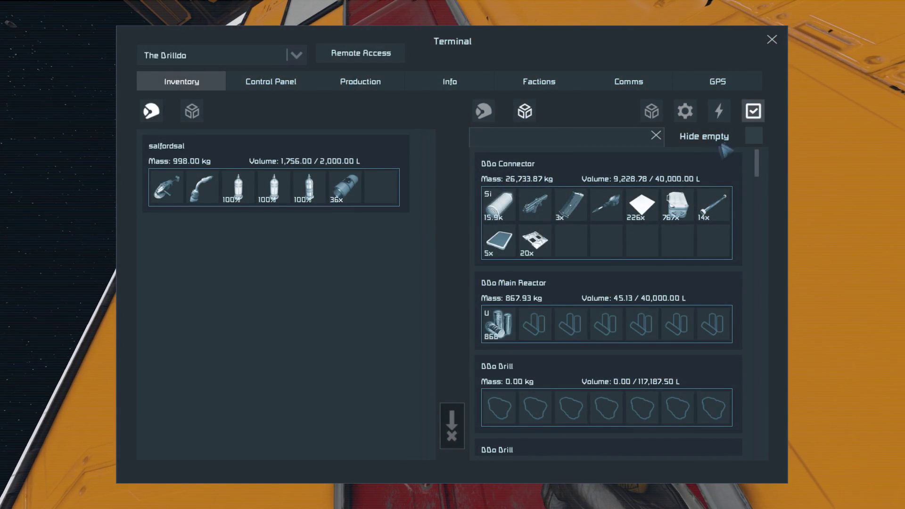
Stow the silicon and 36x stack in cargo, then take 40 Construction Components and 10 Reactor Components
left_click_drag(501, 207, 346, 189)
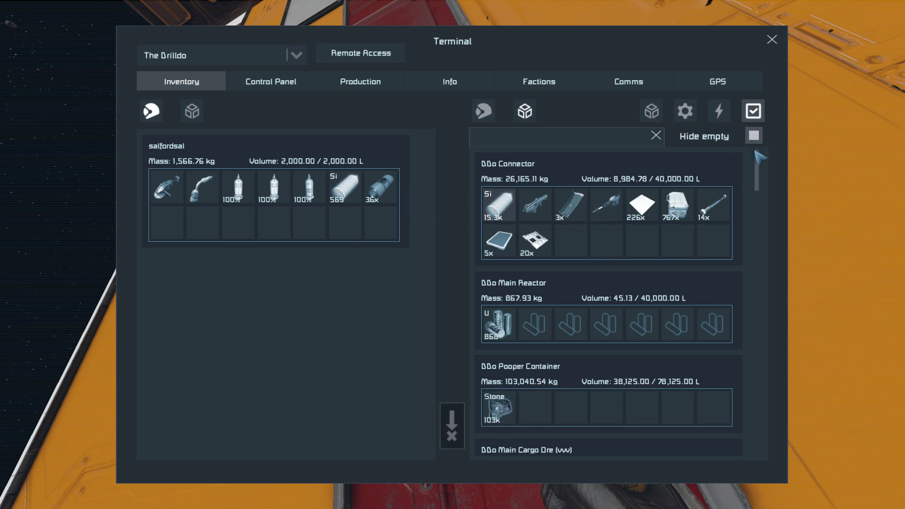
mouse_move(756, 157)
left_mouse_down()
mouse_move(757, 205)
mouse_move(760, 198)
left_mouse_up()
left_click_drag(380, 185, 569, 291)
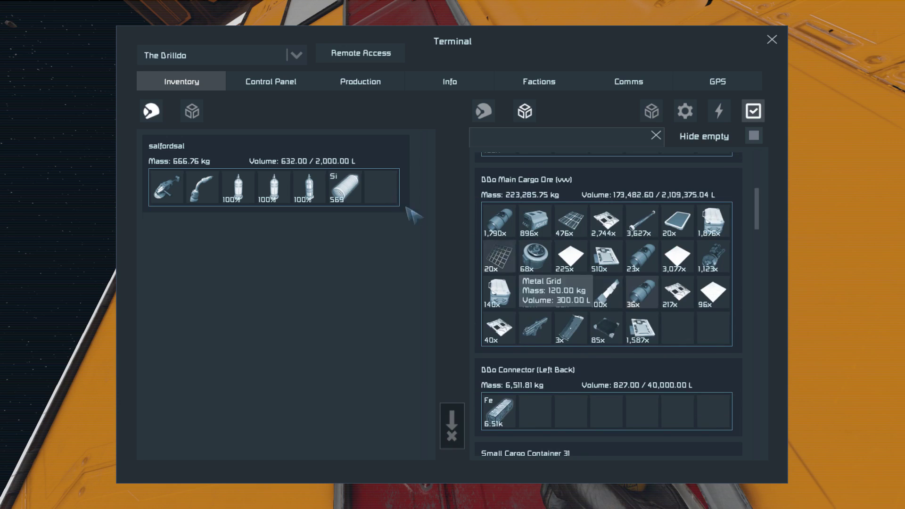
left_click_drag(346, 187, 659, 311)
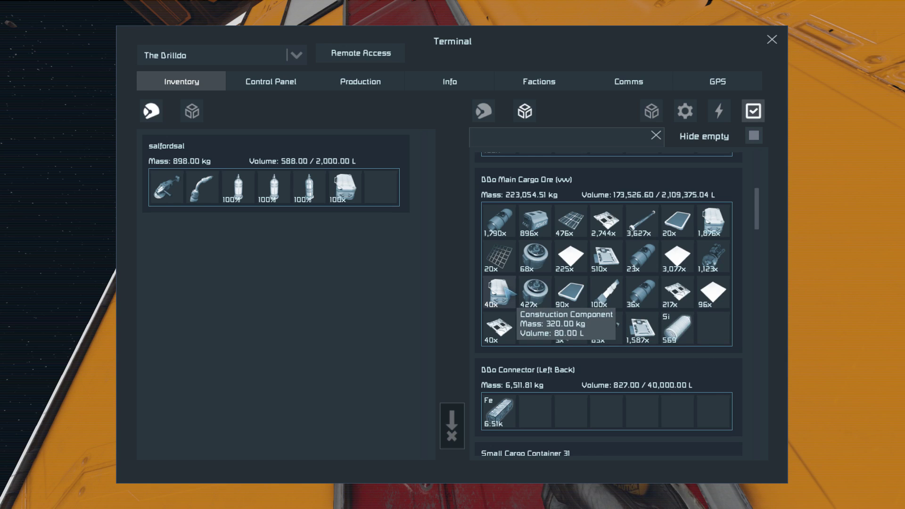
double_click(508, 289)
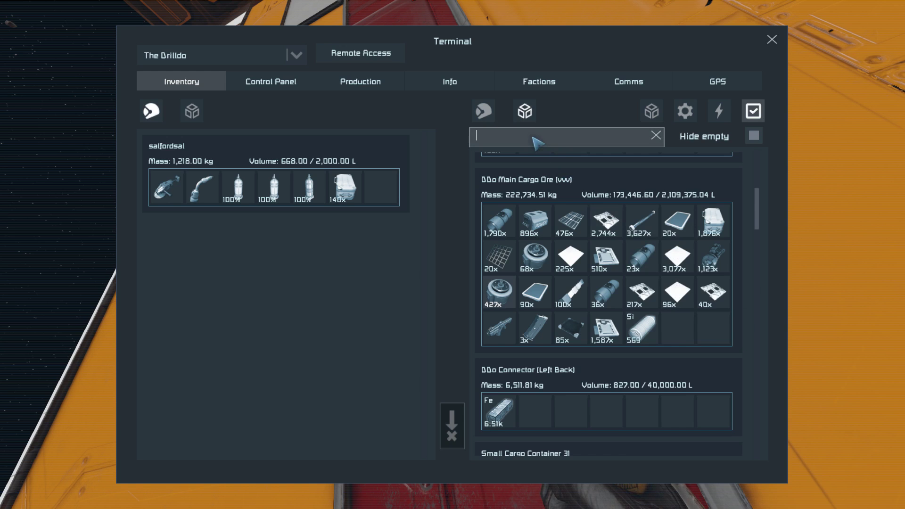
type("reac")
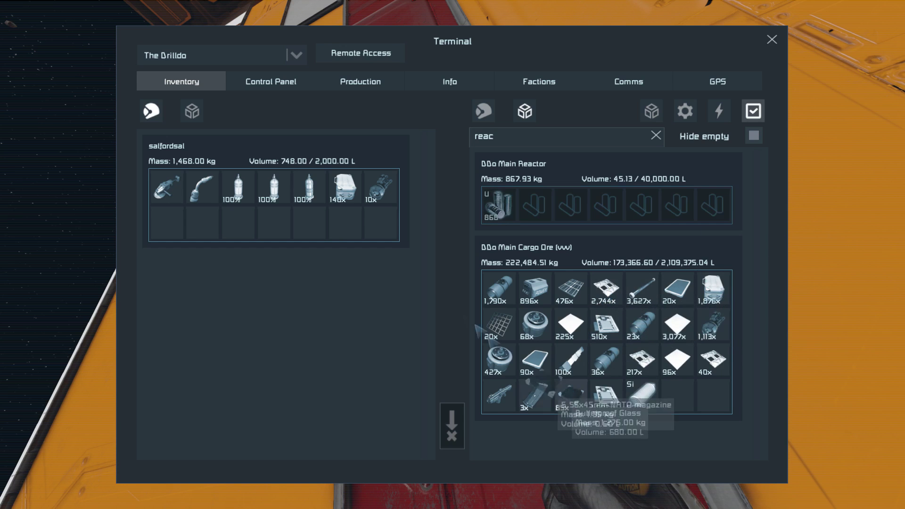
left_click_drag(361, 228, 362, 227)
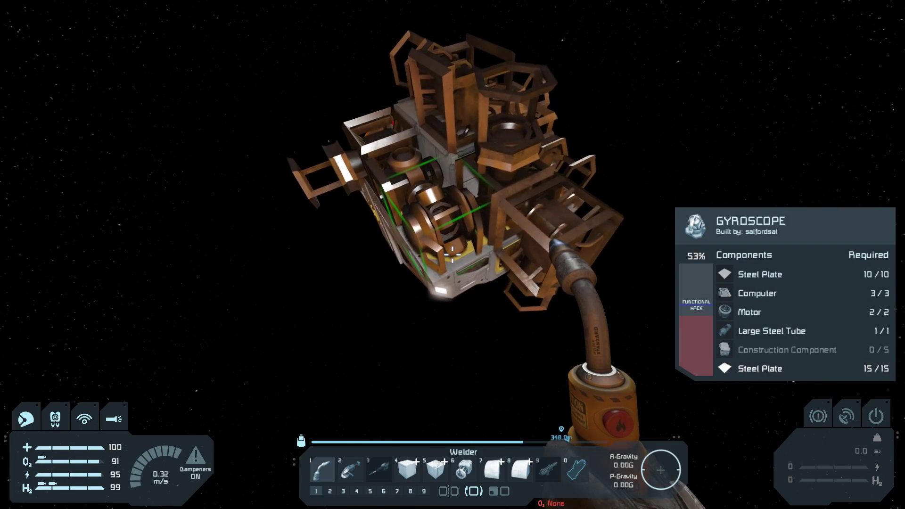
Complete the gyroscope and small reactor, weld the cockpit to 93%, then reopen the connector inventory
left_click(453, 255)
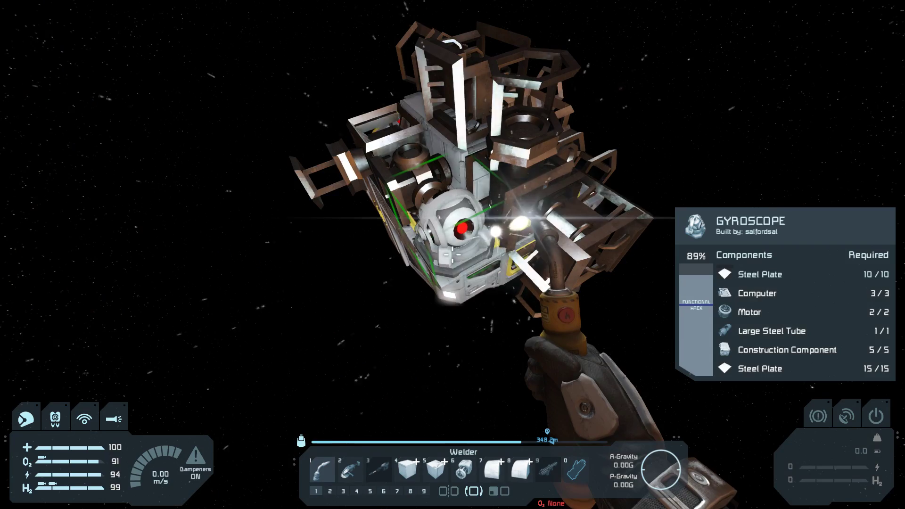
key("a")
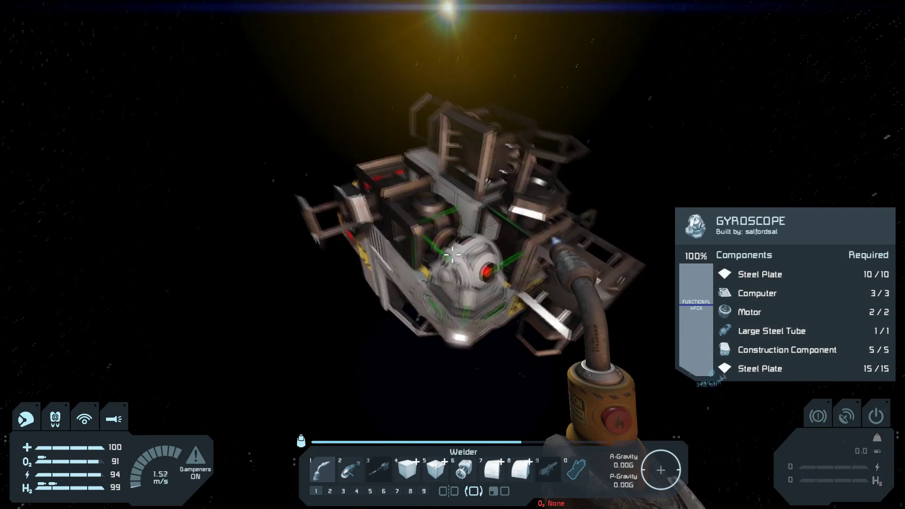
left_click(452, 255)
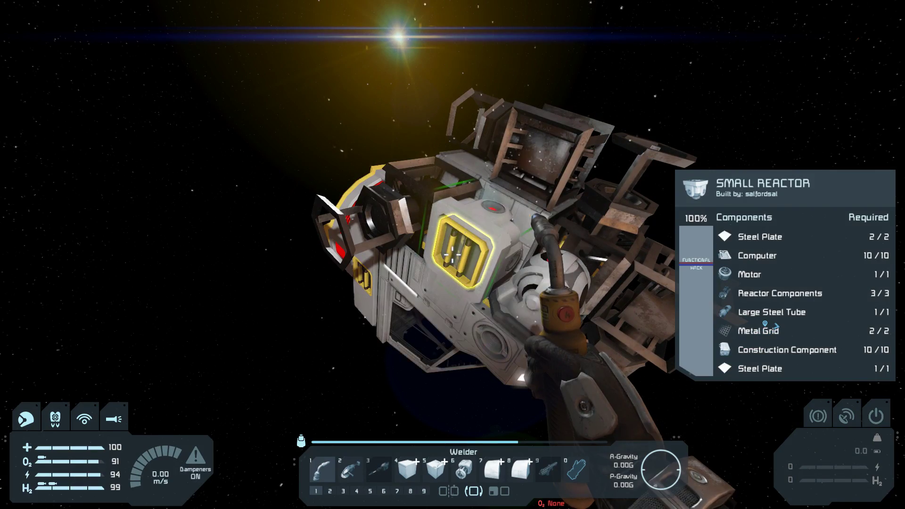
key("d")
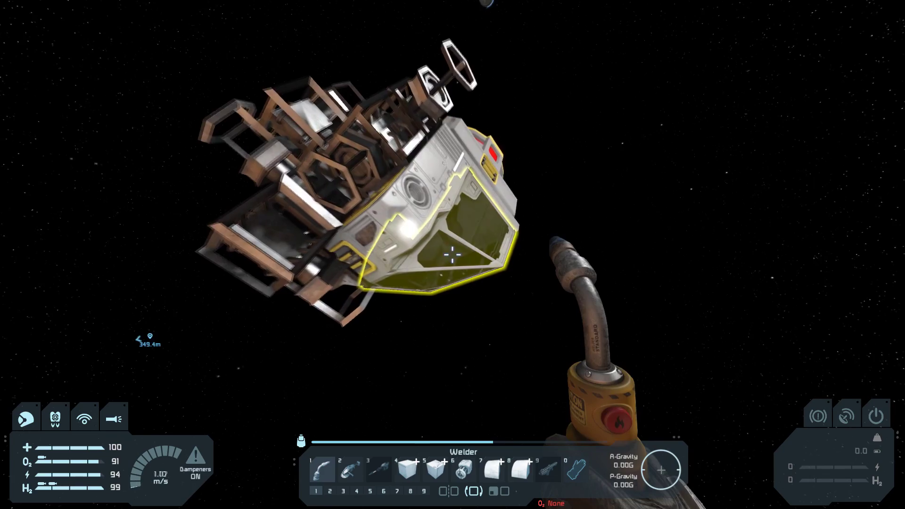
left_click(453, 253)
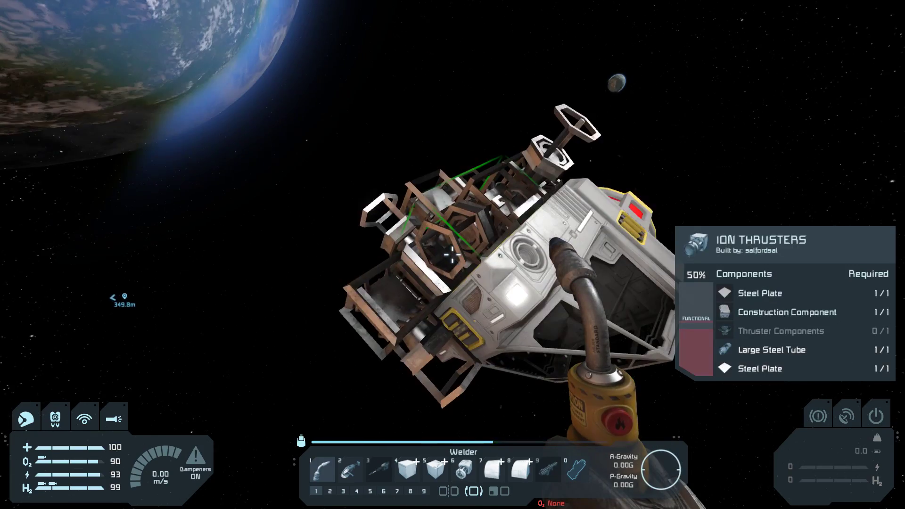
key("w")
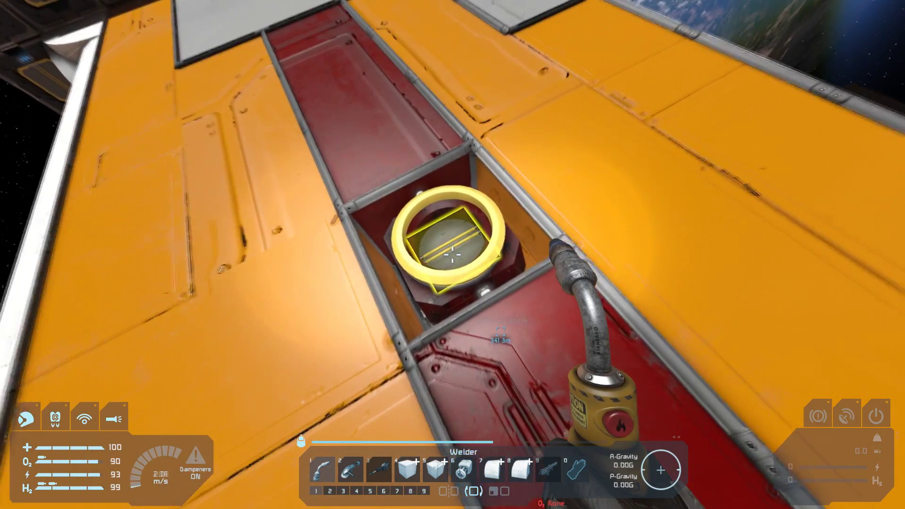
key("f")
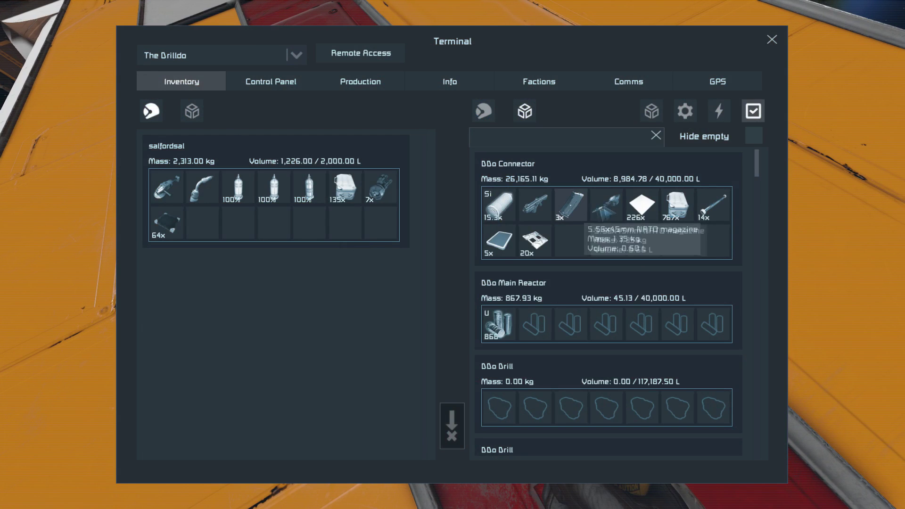
Return the silicon wafers, the 64x stack and leftover Construction Components to the Drilldo main cargo
left_click_drag(501, 207, 353, 219)
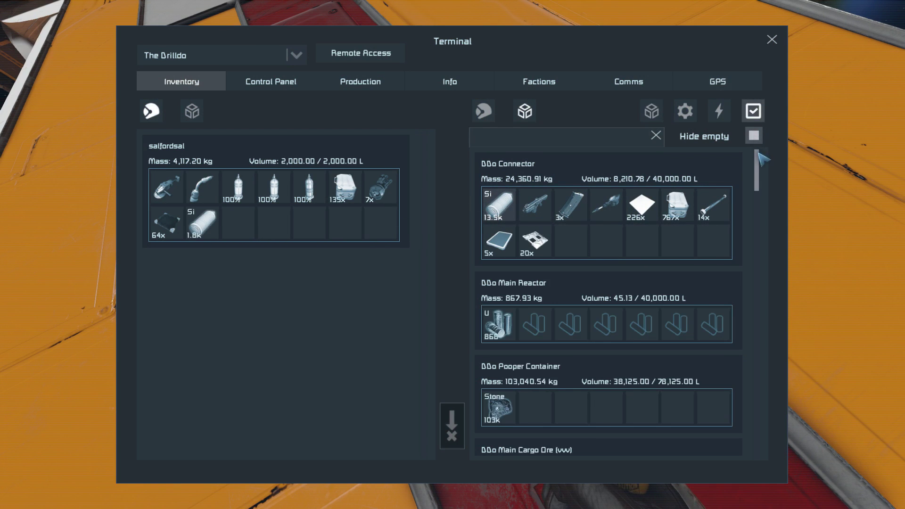
left_click_drag(762, 160, 760, 212)
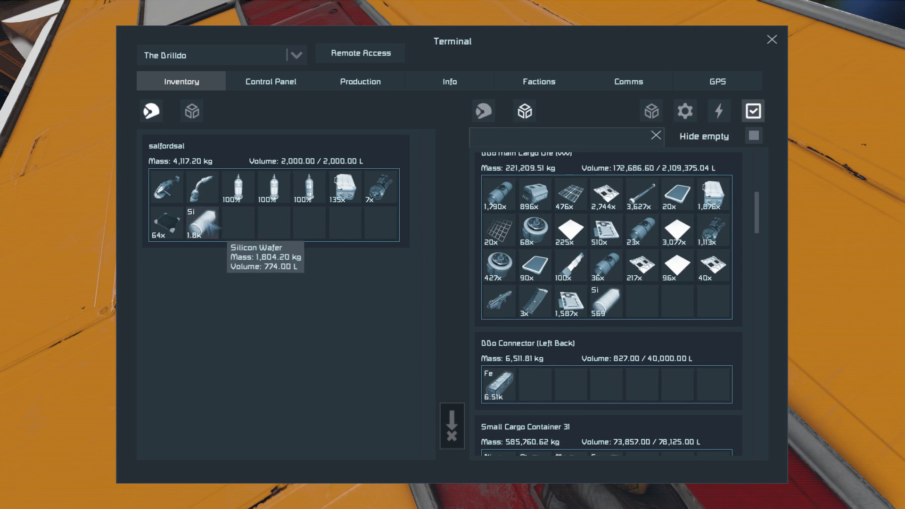
mouse_move(378, 265)
left_mouse_down()
mouse_move(576, 311)
mouse_move(607, 303)
left_mouse_up()
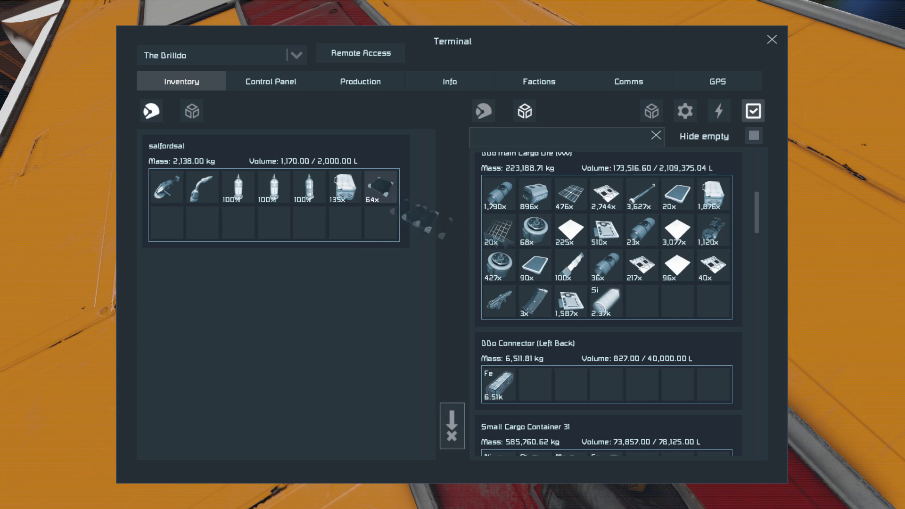
double_click(381, 187)
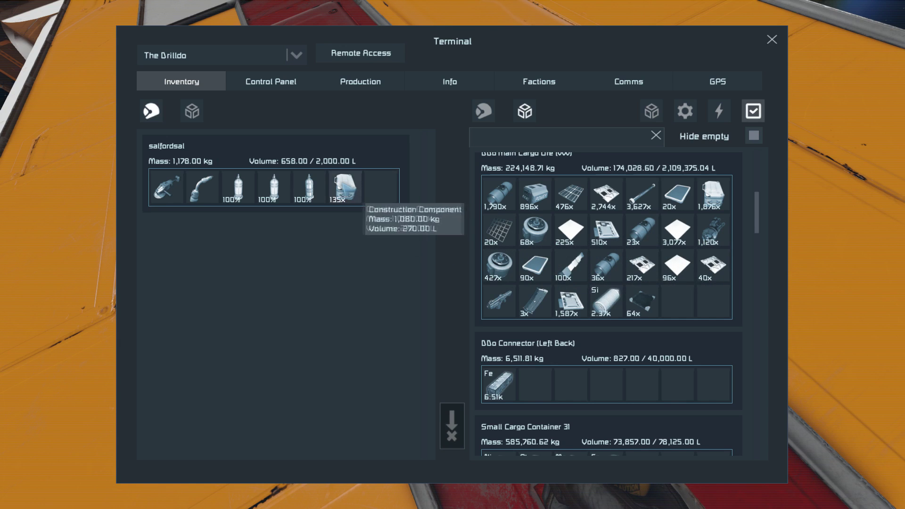
mouse_move(541, 248)
left_mouse_down()
mouse_move(645, 229)
mouse_move(710, 198)
left_mouse_up()
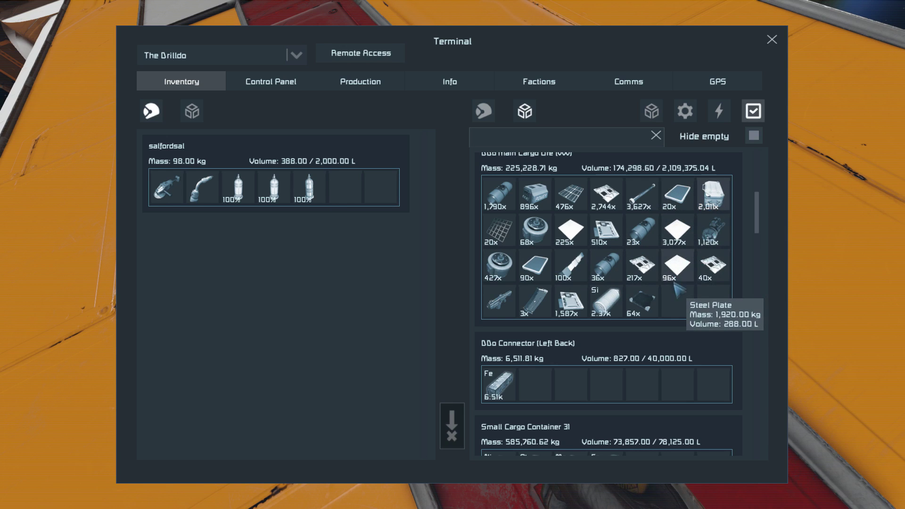
left_click(772, 40)
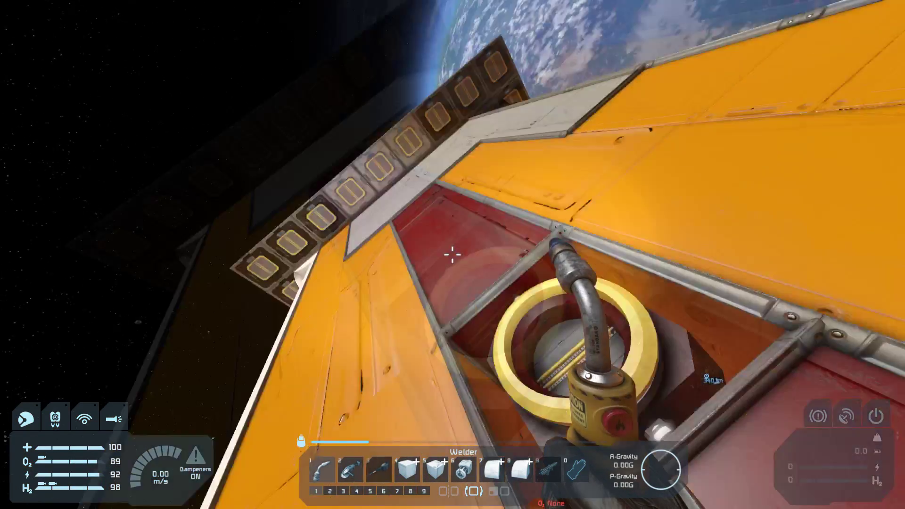
Fly back to the hull connector and take the 209 cobalt ingots into your inventory
key("w")
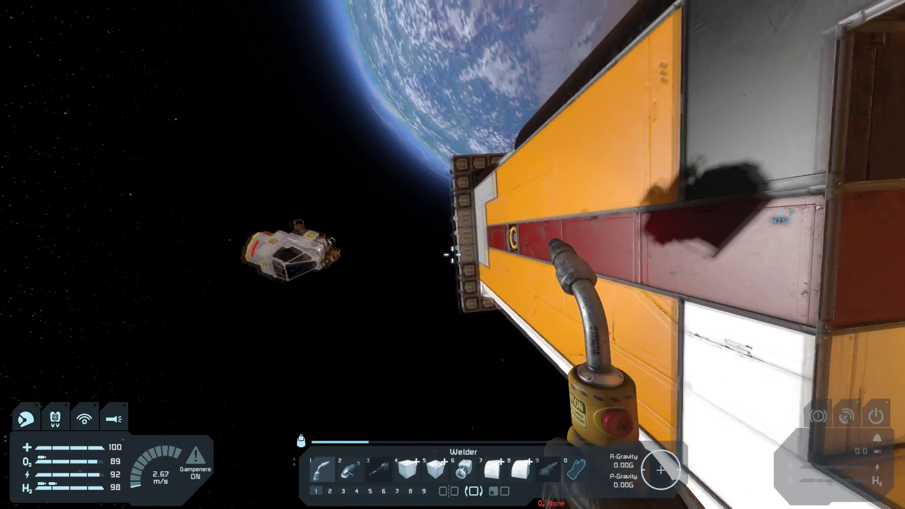
key("w")
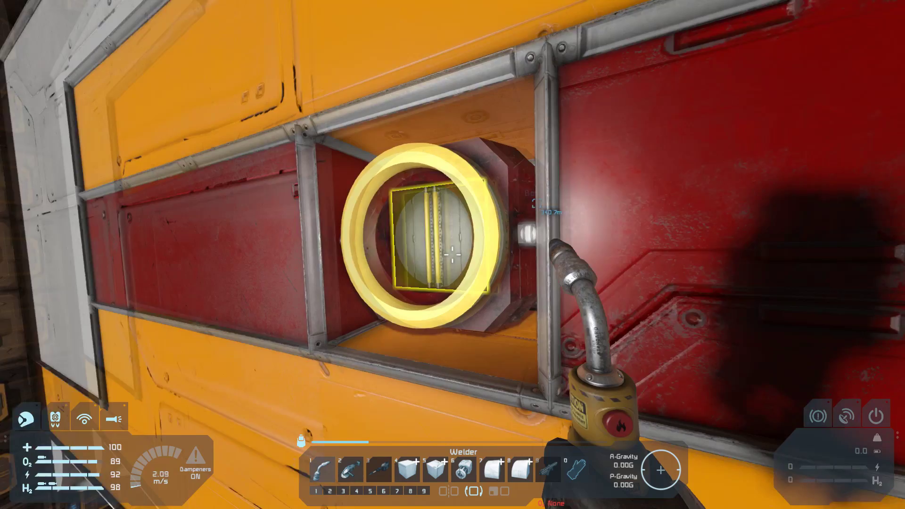
key("f")
type("co")
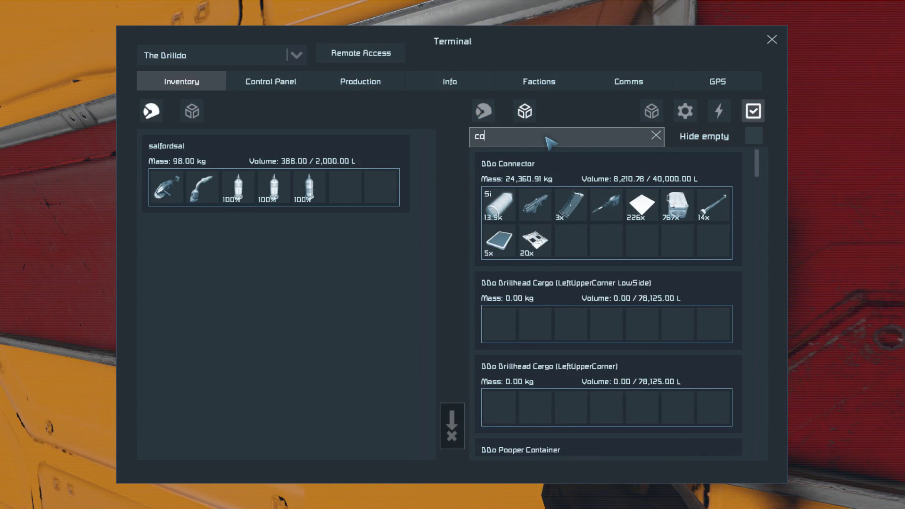
type("b")
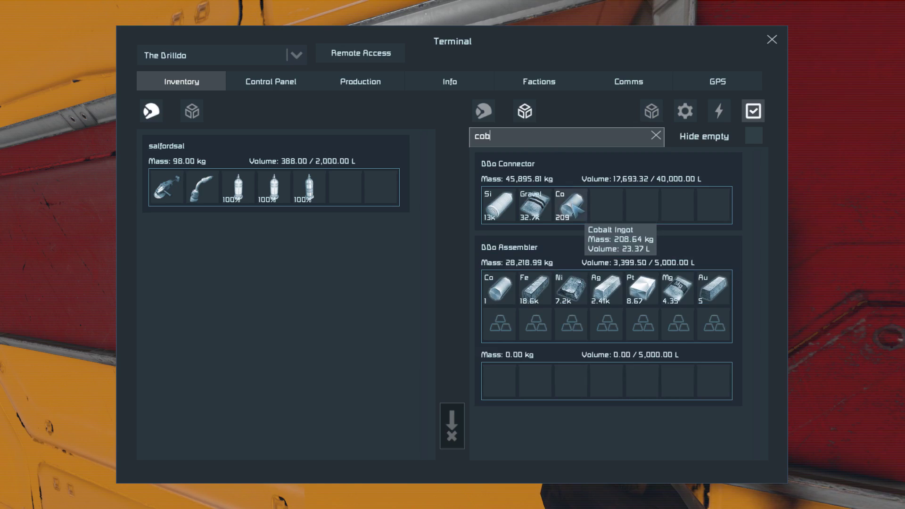
left_click_drag(572, 205, 366, 198)
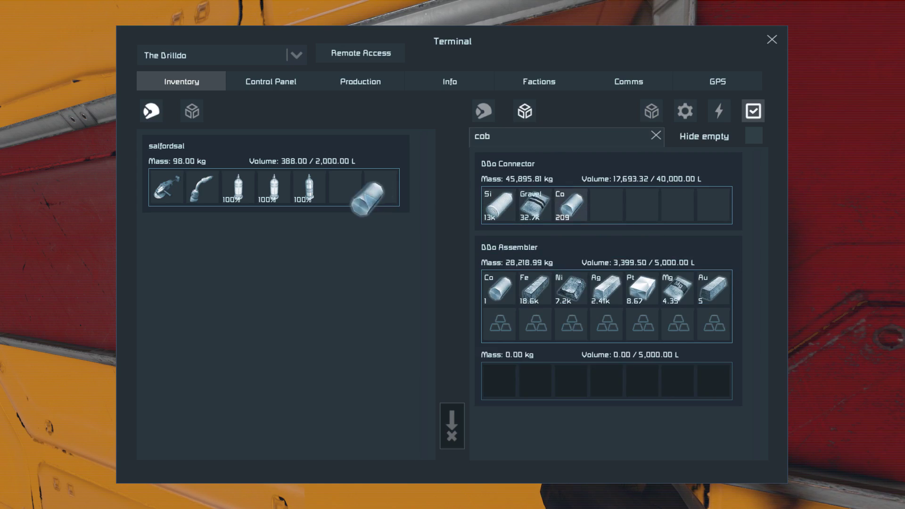
left_click(772, 41)
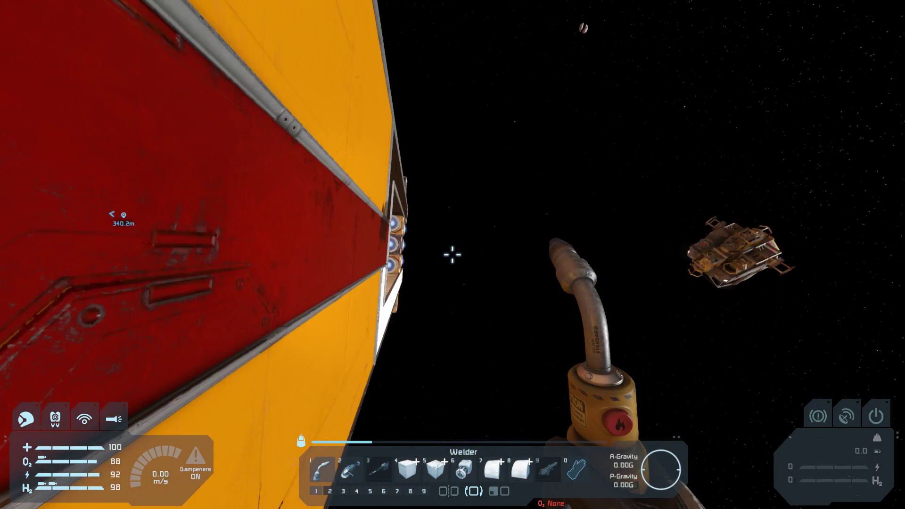
Fly through the Drilldo's interior corridor to the refinery port and reopen the terminal
key("w")
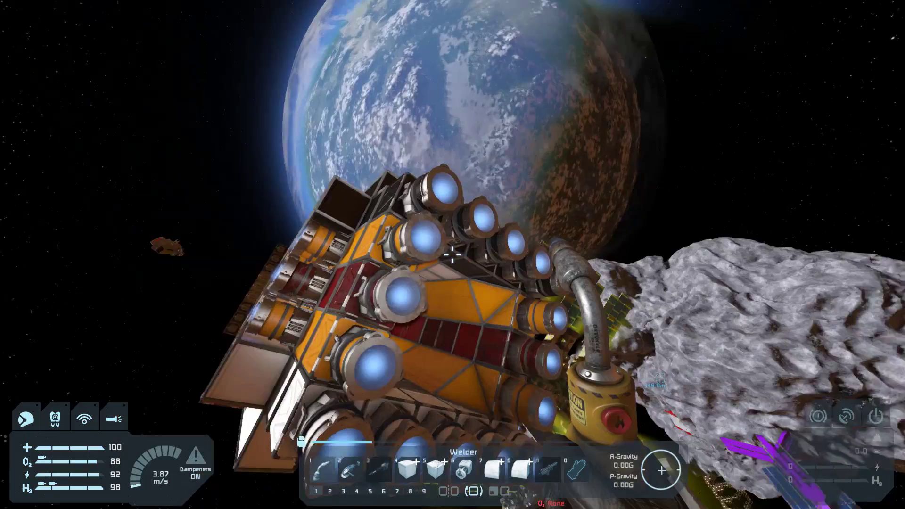
key("w")
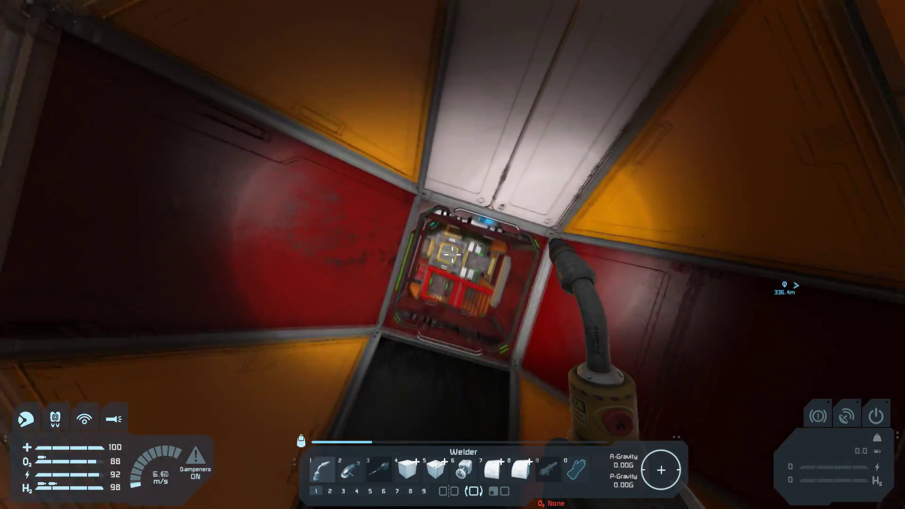
key("w")
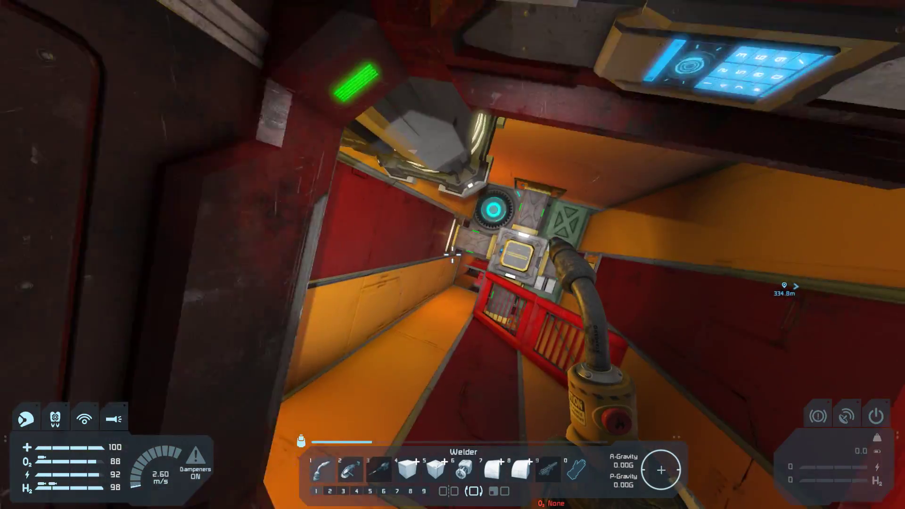
key("w")
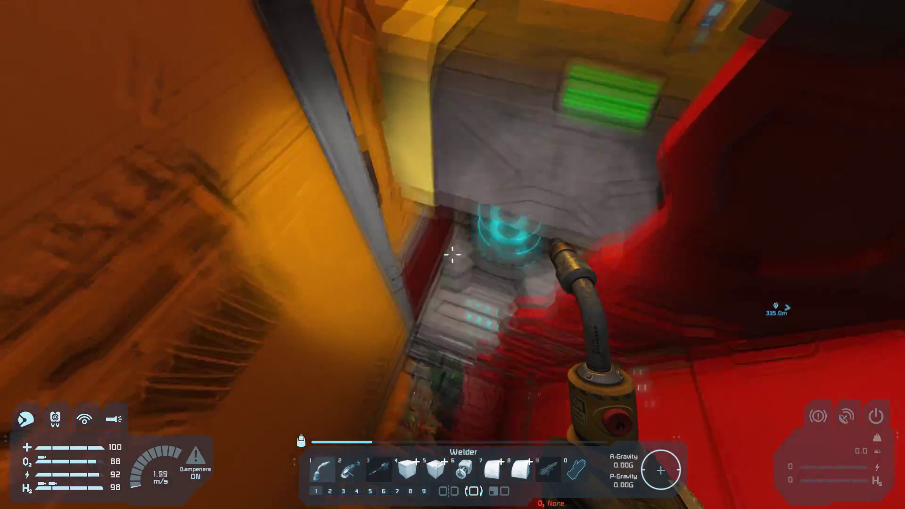
key("w")
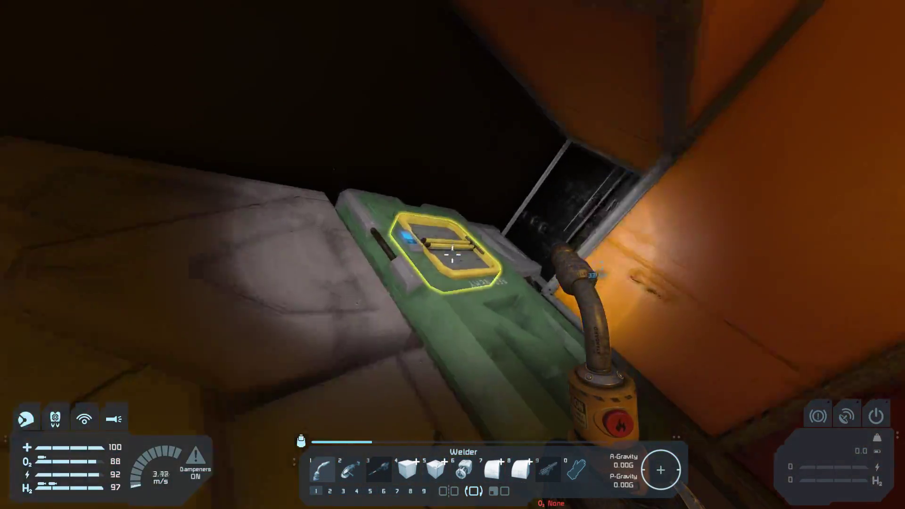
key("f")
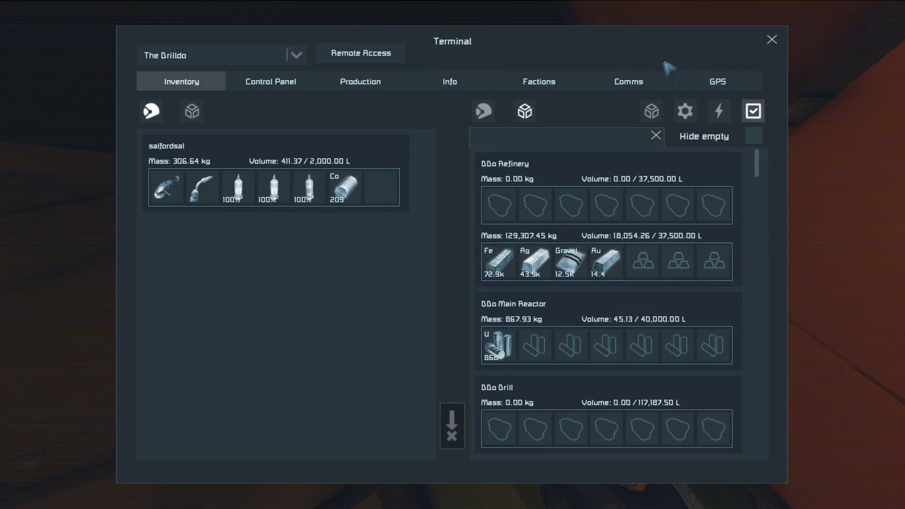
Hide empty inventories, load 209.64 cobalt ingots into the Drilldo Assembler, and view its Production page
left_click(754, 135)
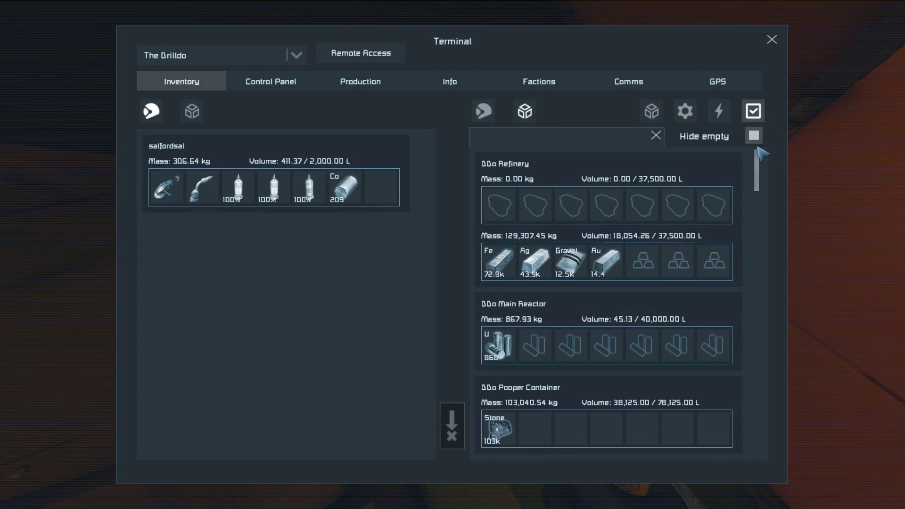
scroll(761, 168, "down", 2)
left_click_drag(761, 168, 760, 402)
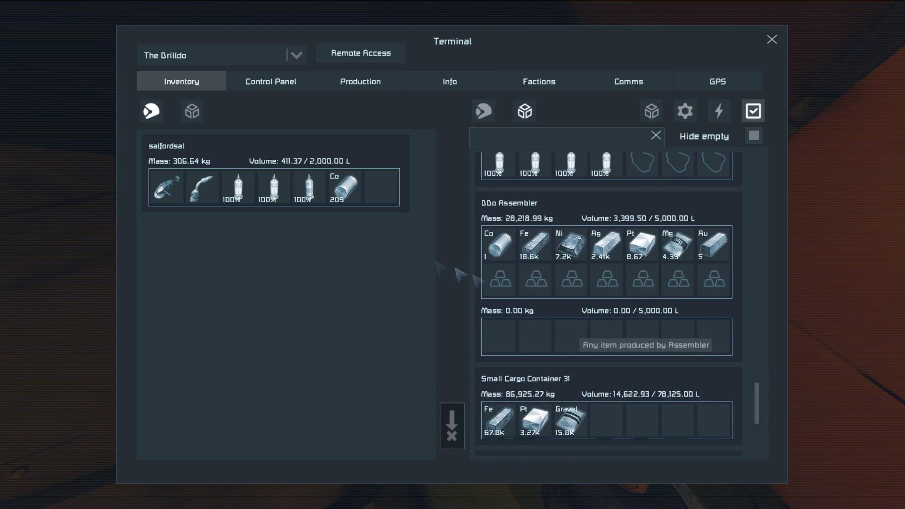
mouse_move(350, 190)
left_mouse_down()
mouse_move(469, 246)
mouse_move(498, 244)
left_mouse_up()
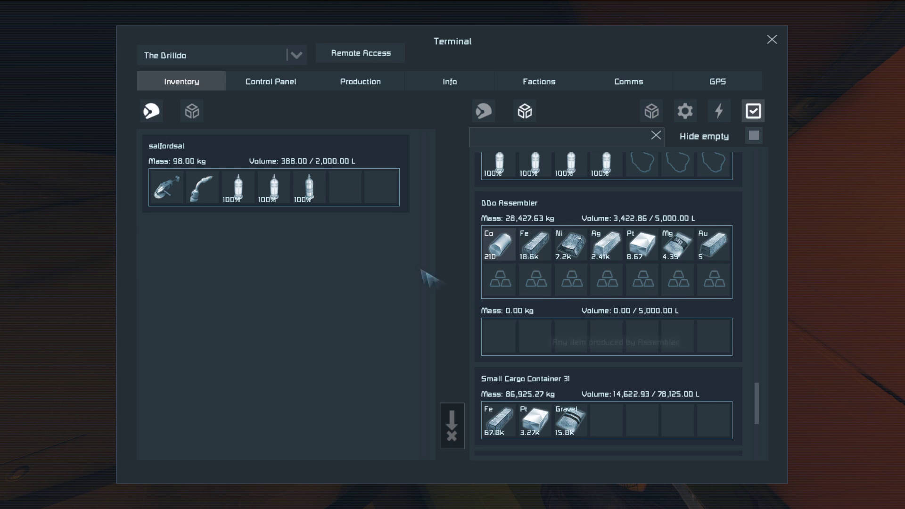
left_click(346, 86)
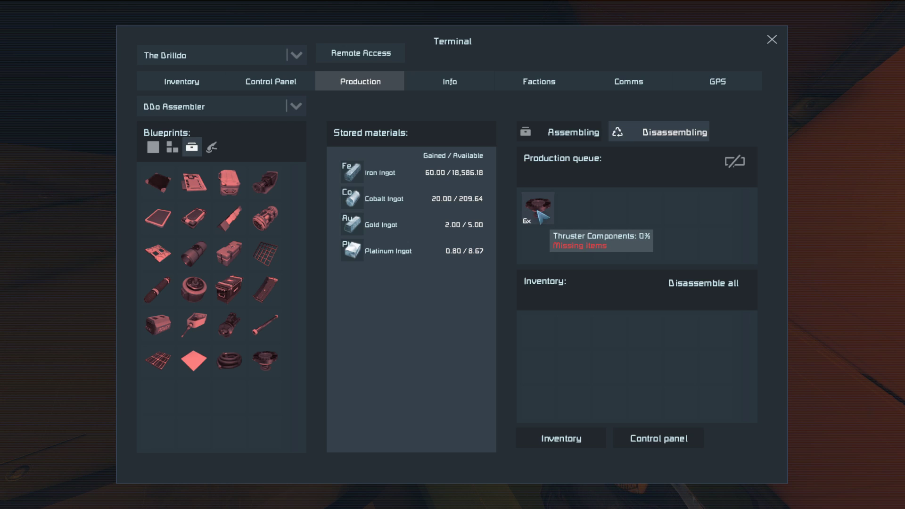
left_click(274, 88)
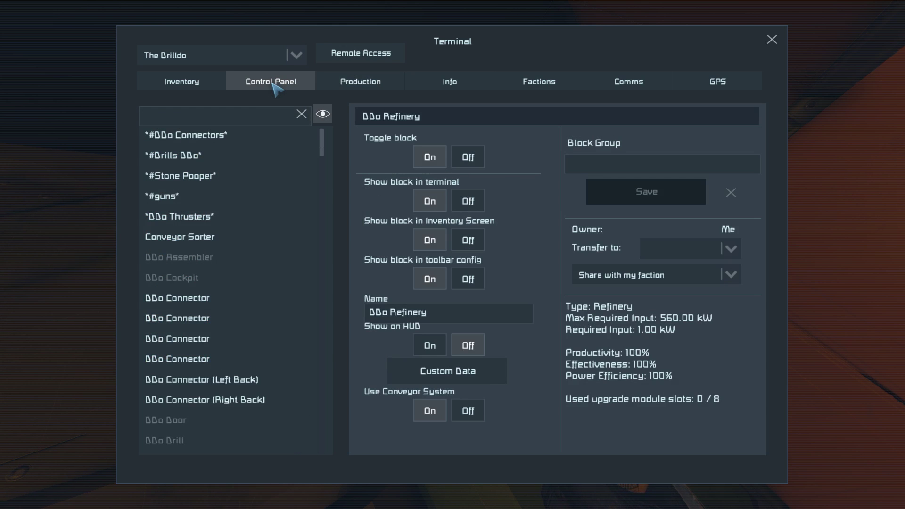
left_click(276, 256)
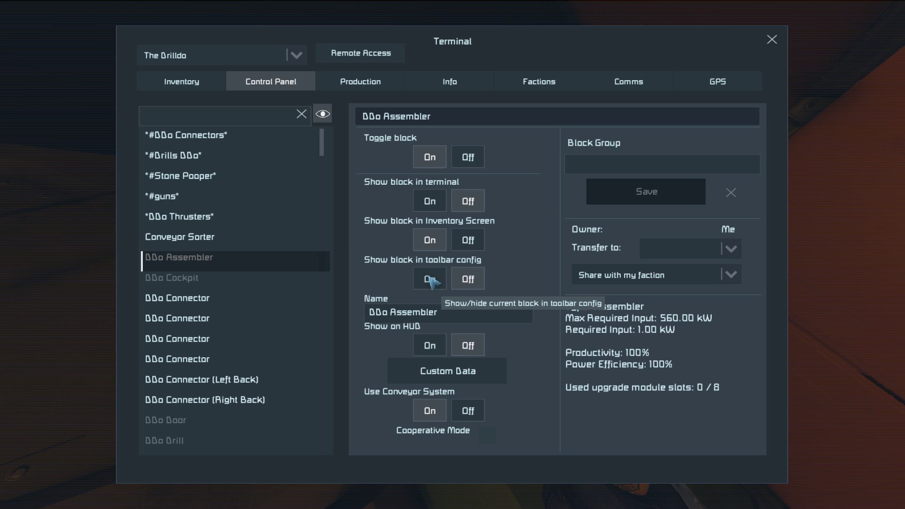
left_click(182, 239)
left_click(178, 257)
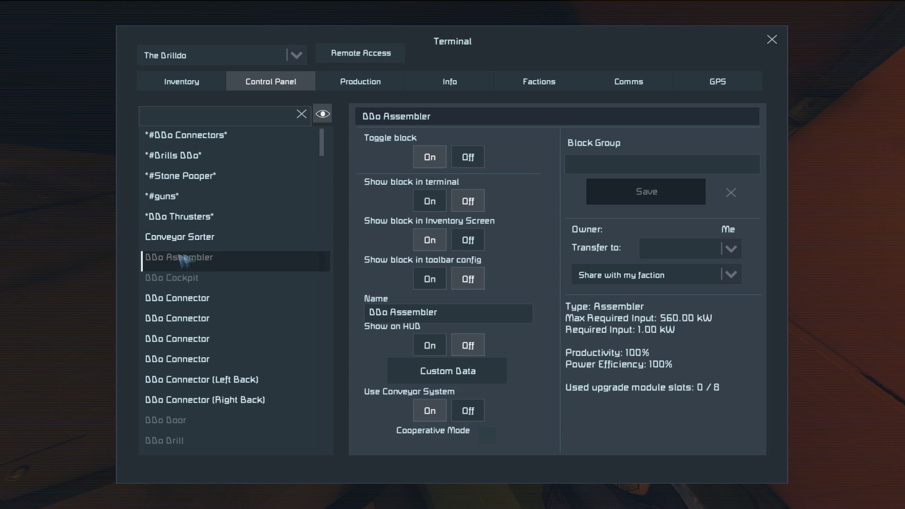
left_click(435, 240)
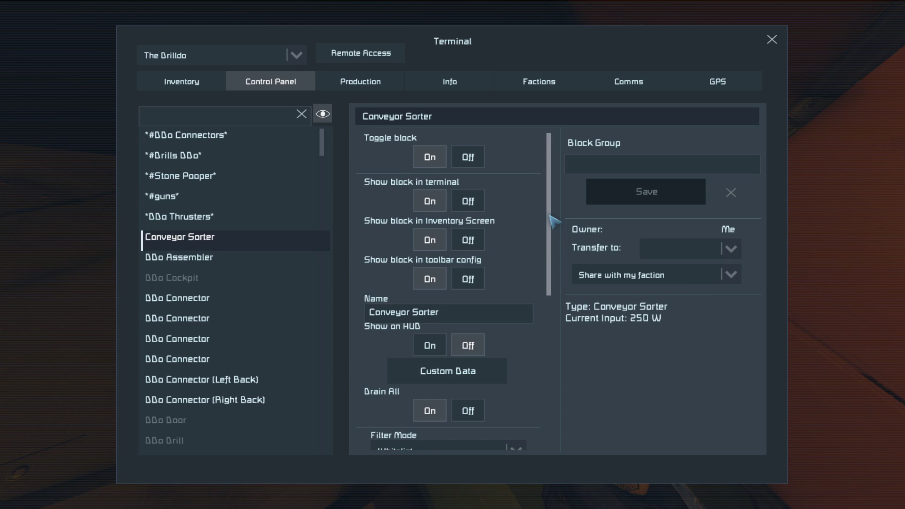
left_click_drag(551, 217, 558, 288)
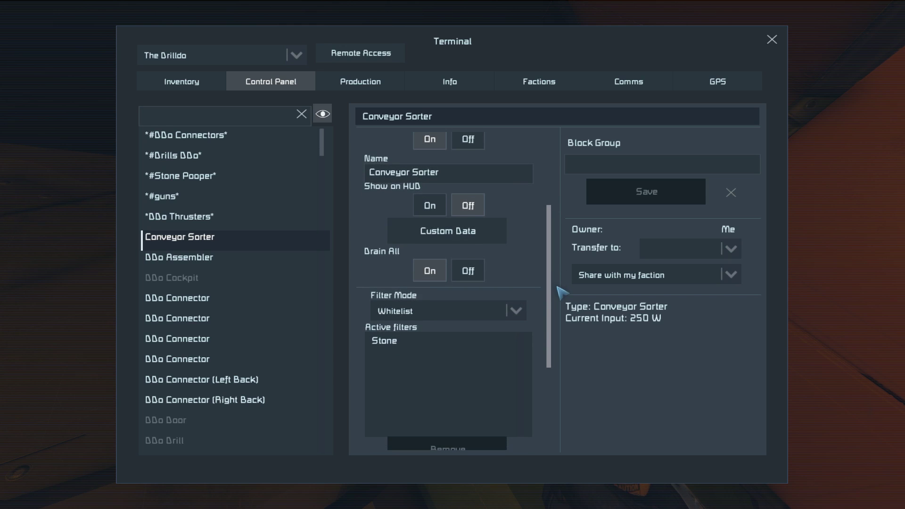
left_click(195, 257)
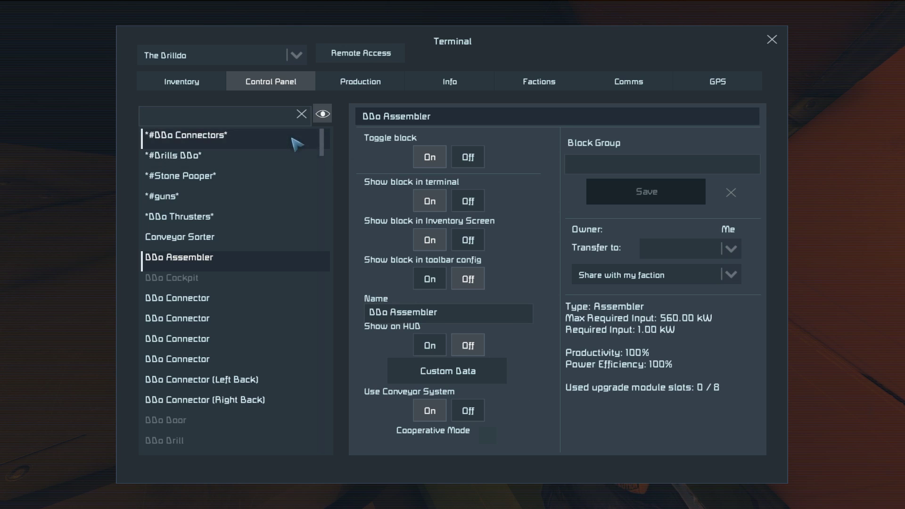
left_click(345, 82)
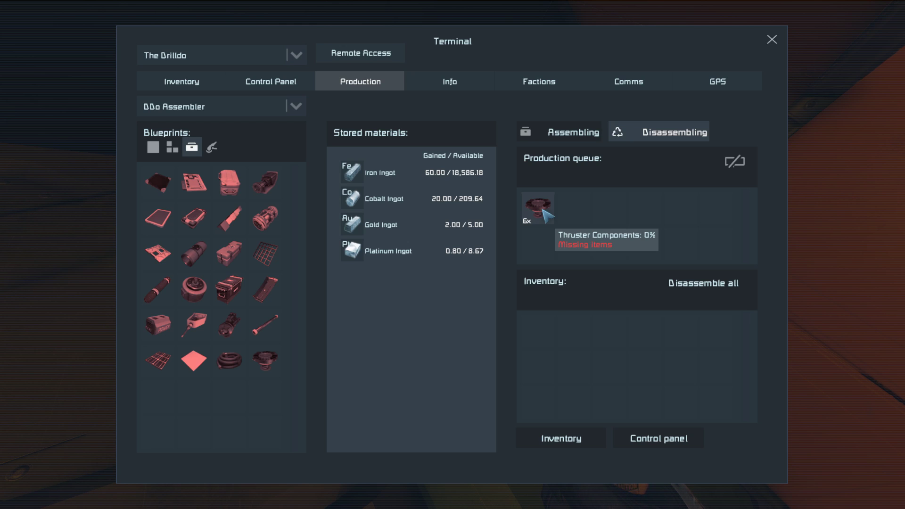
Clear the assembler queue of its thruster components and a test steel plate
left_click(539, 208)
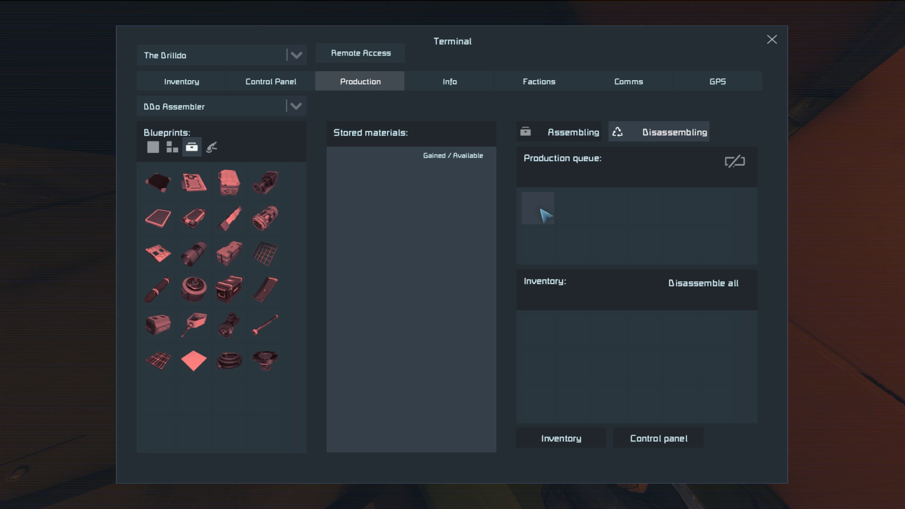
left_click(193, 362)
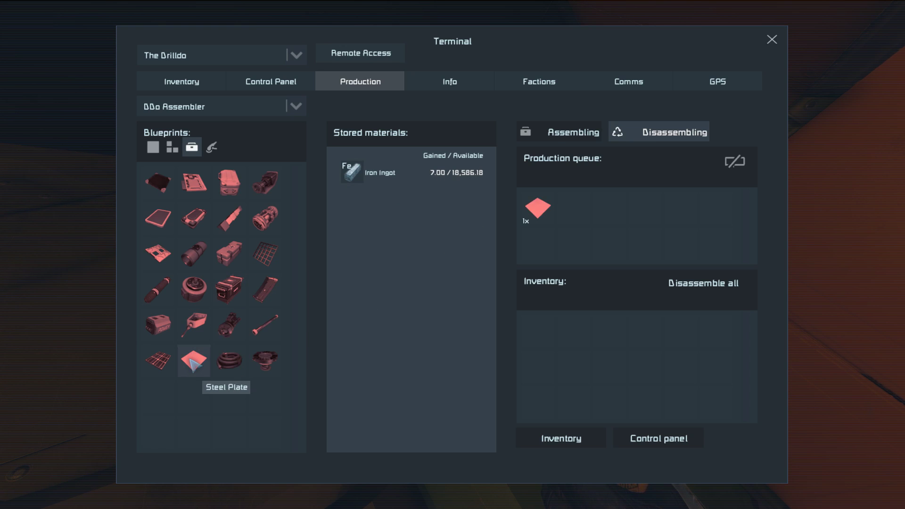
left_click(538, 210)
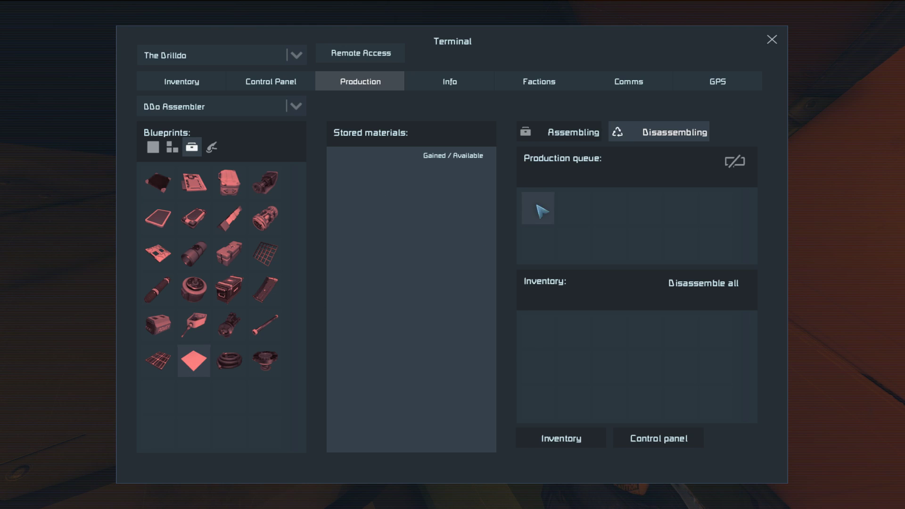
mouse_move(229, 361)
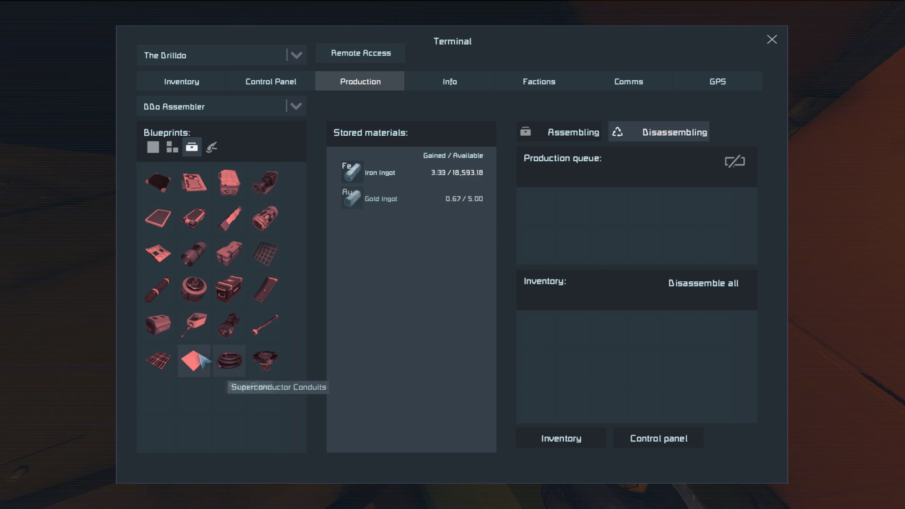
Queue thruster components again, review the assembler's block settings, and close the terminal
left_click(264, 360)
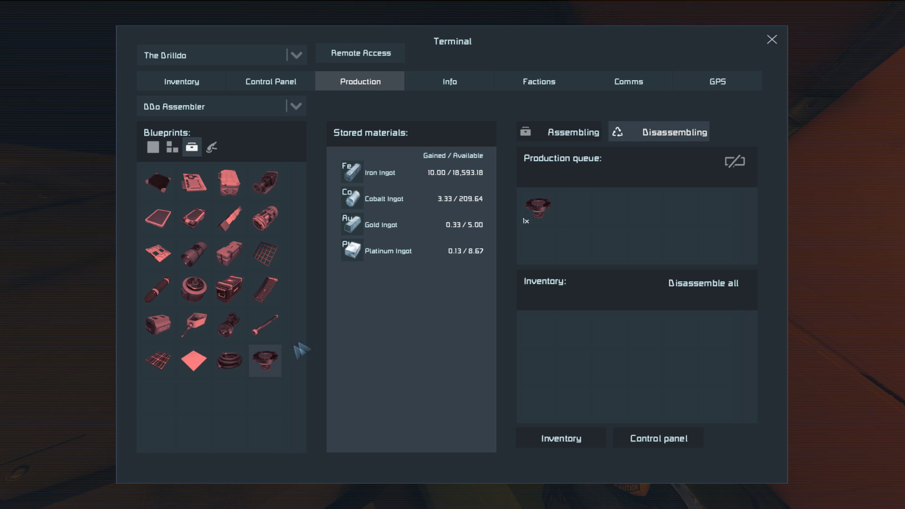
left_click(274, 358)
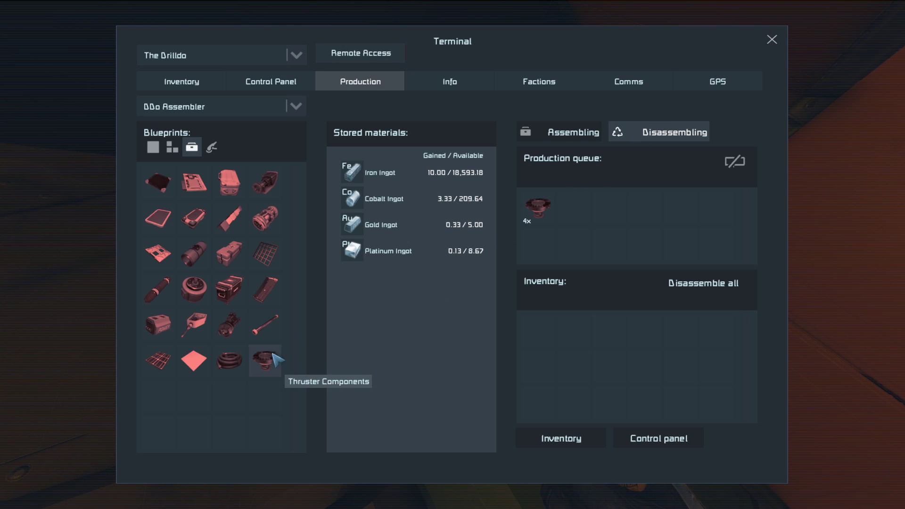
left_click(274, 358)
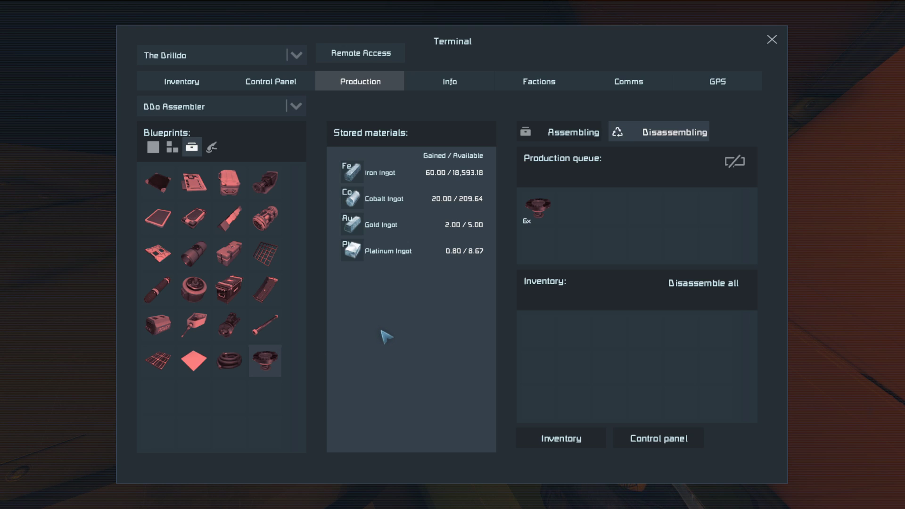
left_click(278, 83)
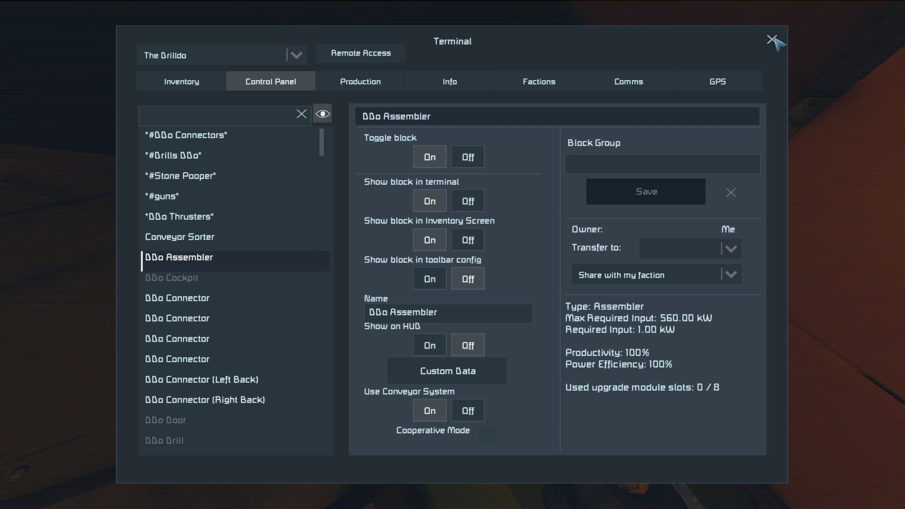
left_click(773, 41)
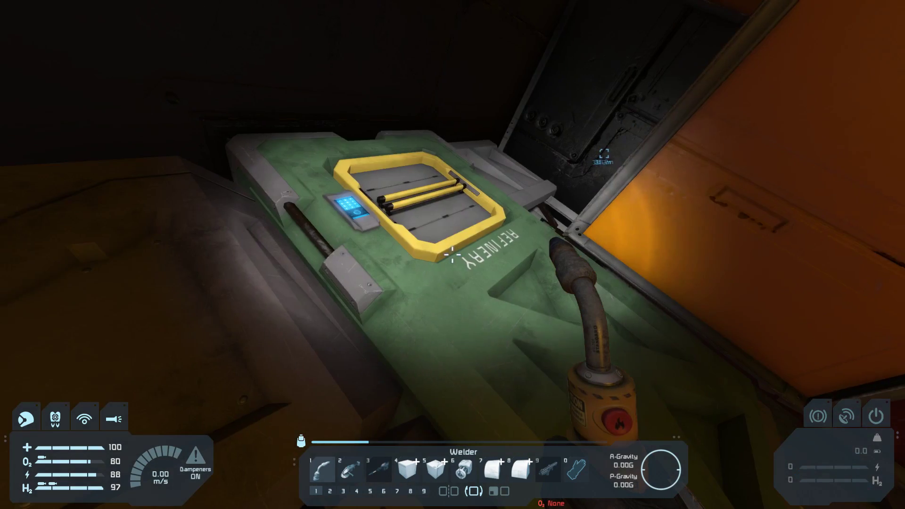